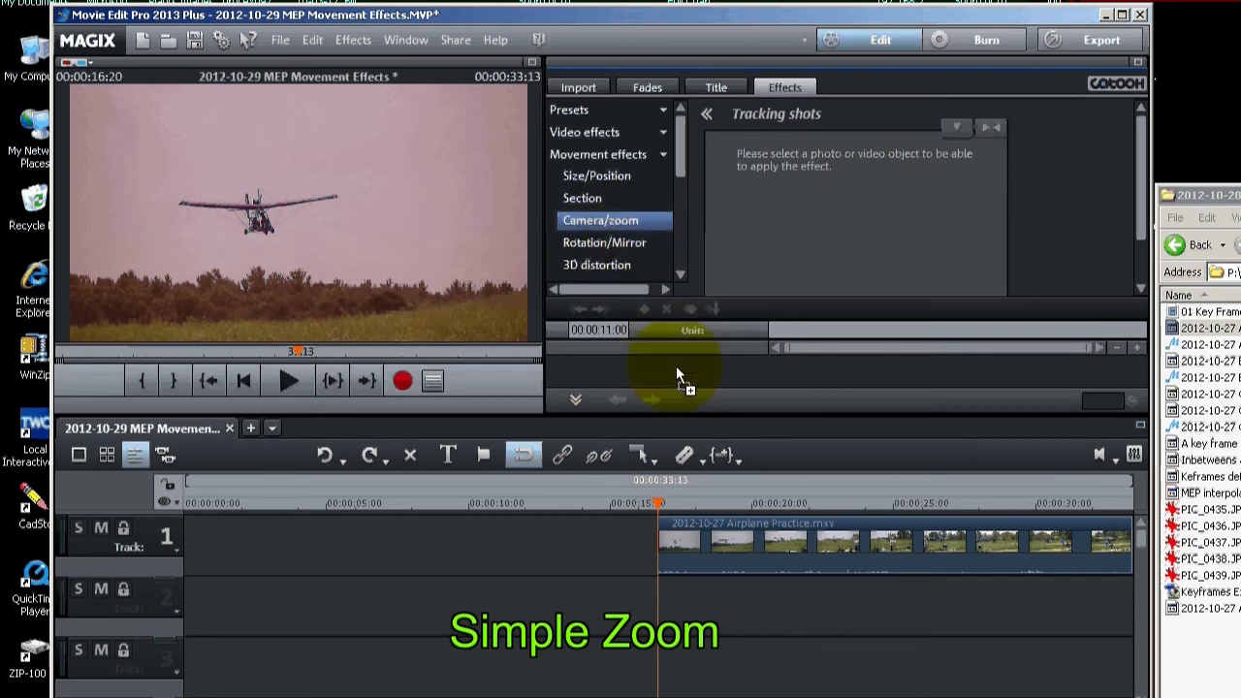
Step: Select the airplane clip and set a starting Camera/zoom keyframe at 00:00:00:00
{"action": "left_click_drag", "start_coordinate": [879, 543], "coordinate": [858, 555]}
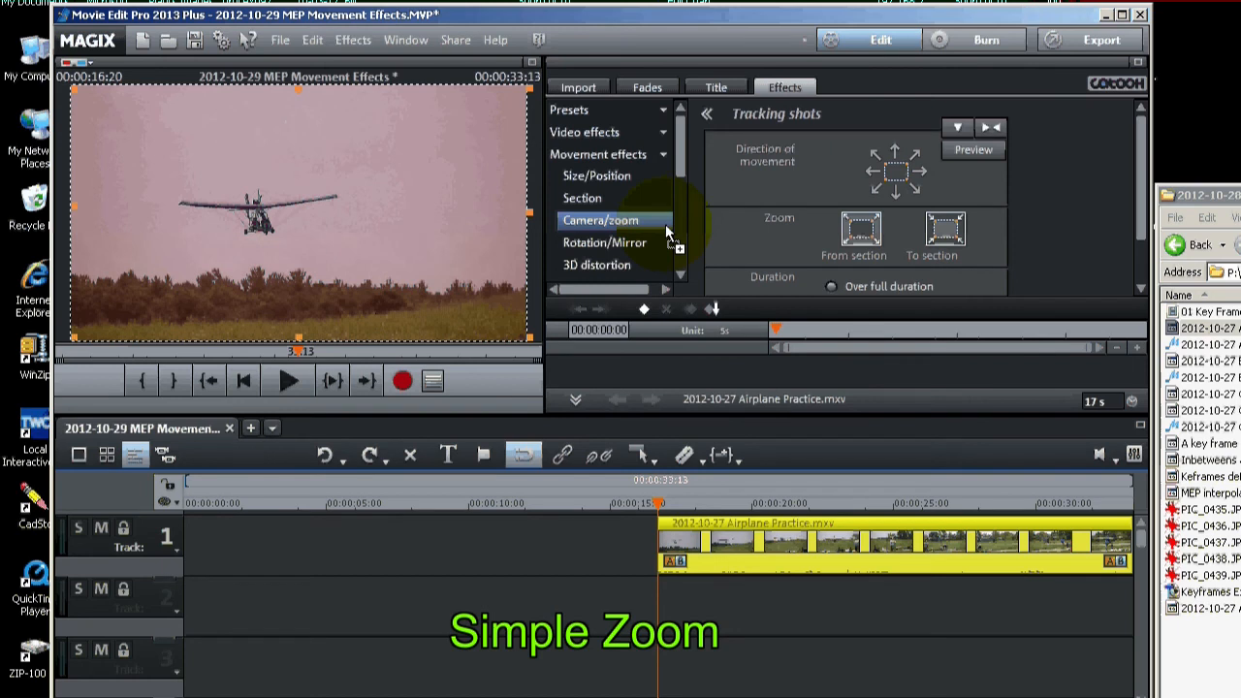
{"action": "left_click", "coordinate": [646, 311]}
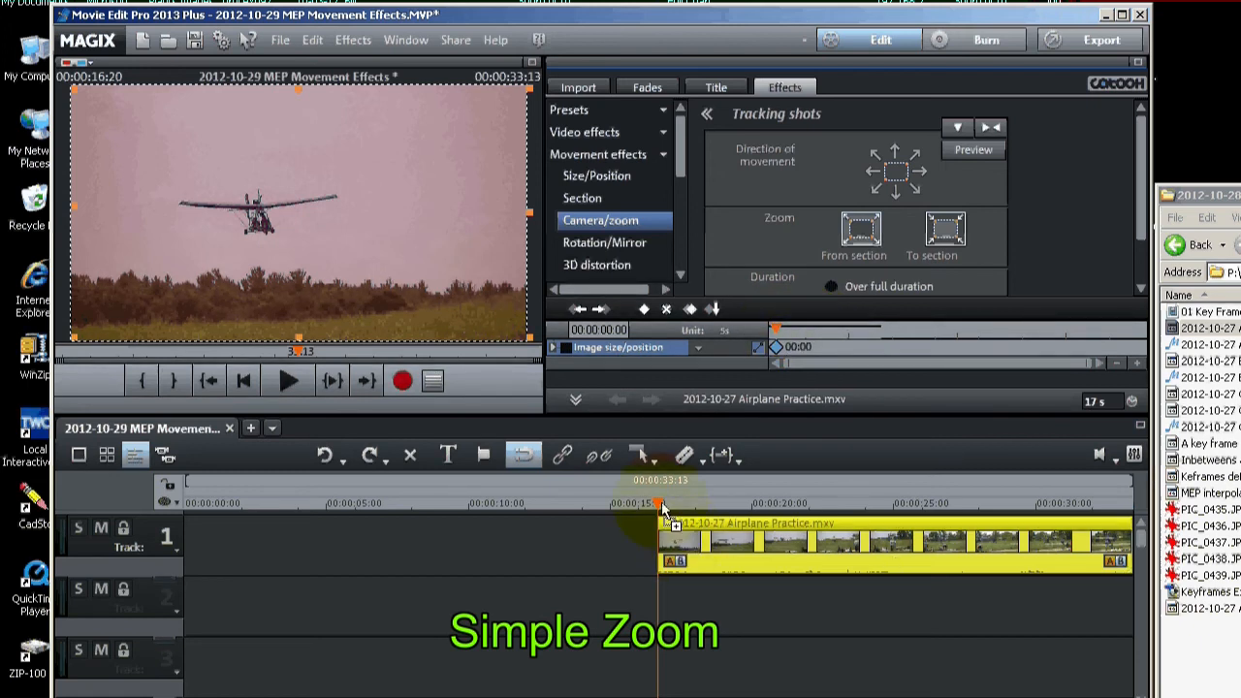
{"action": "left_click", "coordinate": [777, 329]}
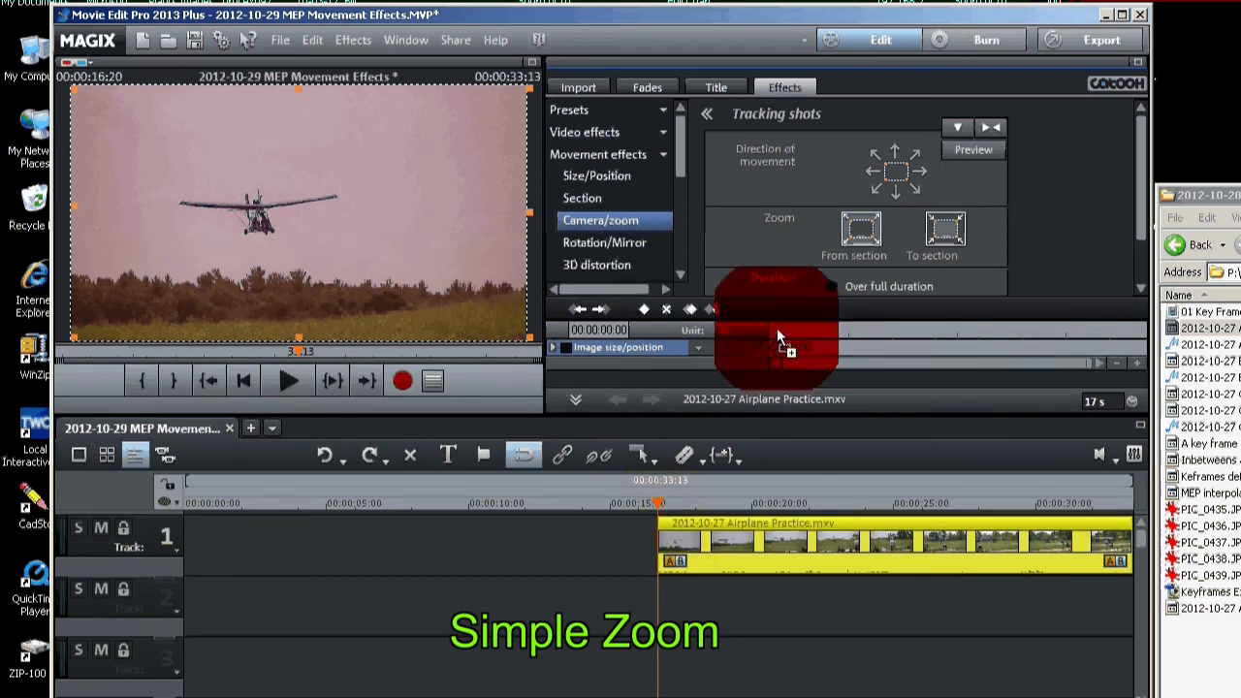
{"action": "mouse_move", "coordinate": [779, 328]}
{"action": "left_mouse_down"}
{"action": "mouse_move", "coordinate": [1008, 329]}
{"action": "mouse_move", "coordinate": [787, 335]}
{"action": "left_mouse_up"}
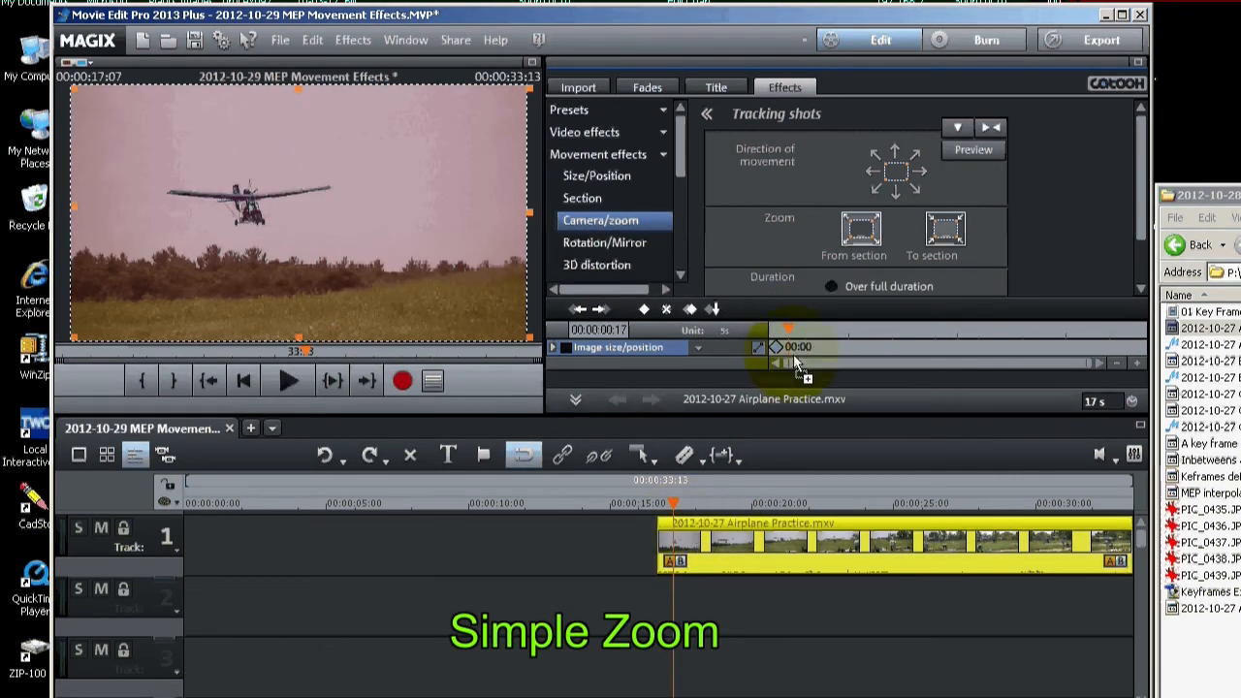
{"action": "left_click_drag", "start_coordinate": [793, 328], "coordinate": [772, 322]}
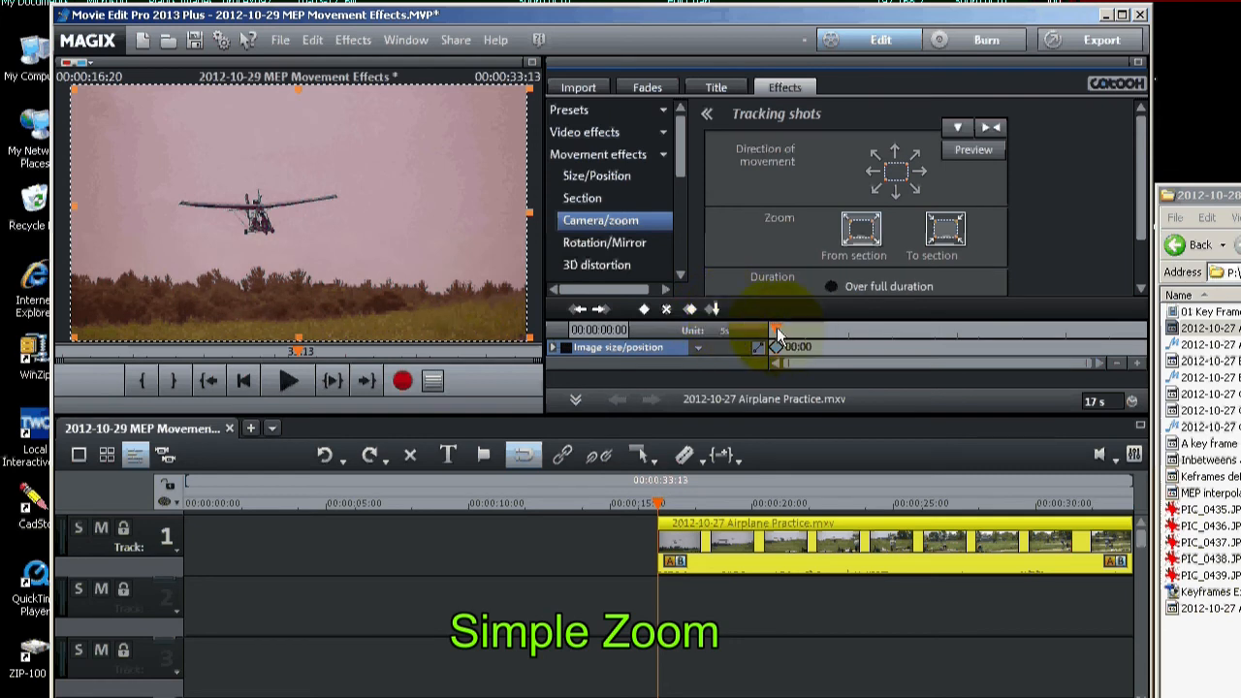
Step: At 00:00:01:07 in the clip, shrink the camera section to frame the airplane closely and keyframe it
{"action": "left_click_drag", "start_coordinate": [776, 326], "coordinate": [803, 331]}
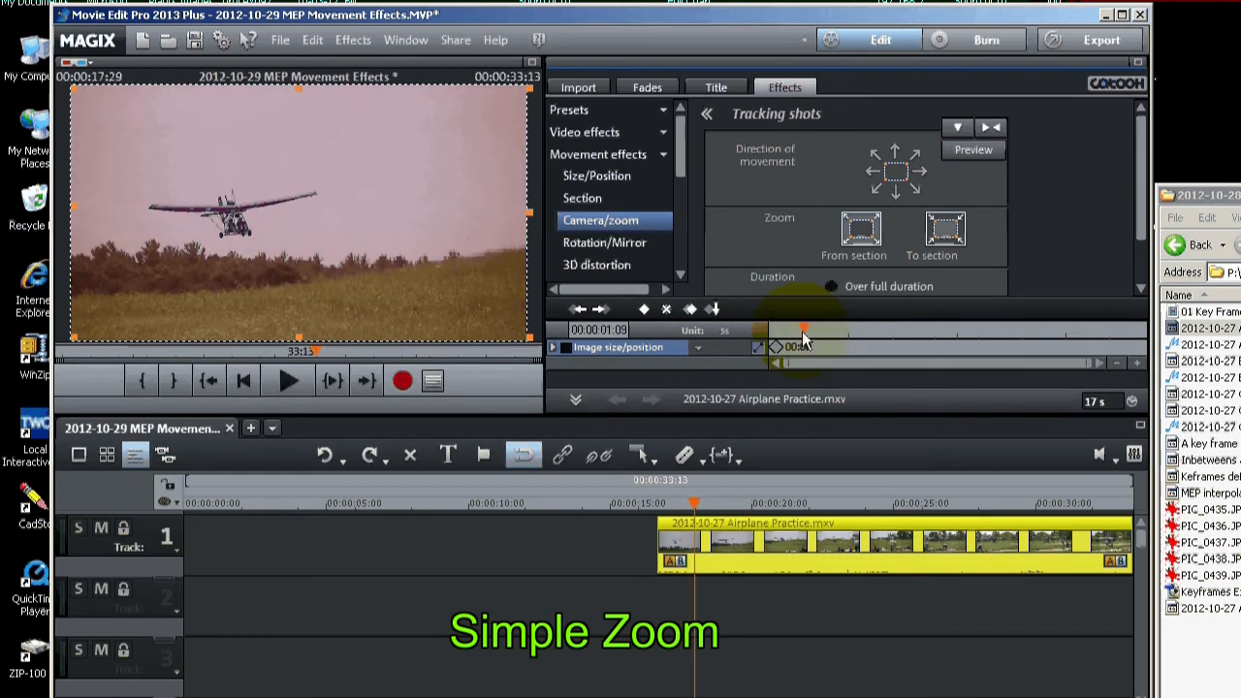
{"action": "mouse_move", "coordinate": [804, 332]}
{"action": "left_mouse_down"}
{"action": "mouse_move", "coordinate": [914, 333]}
{"action": "mouse_move", "coordinate": [802, 330]}
{"action": "left_mouse_up"}
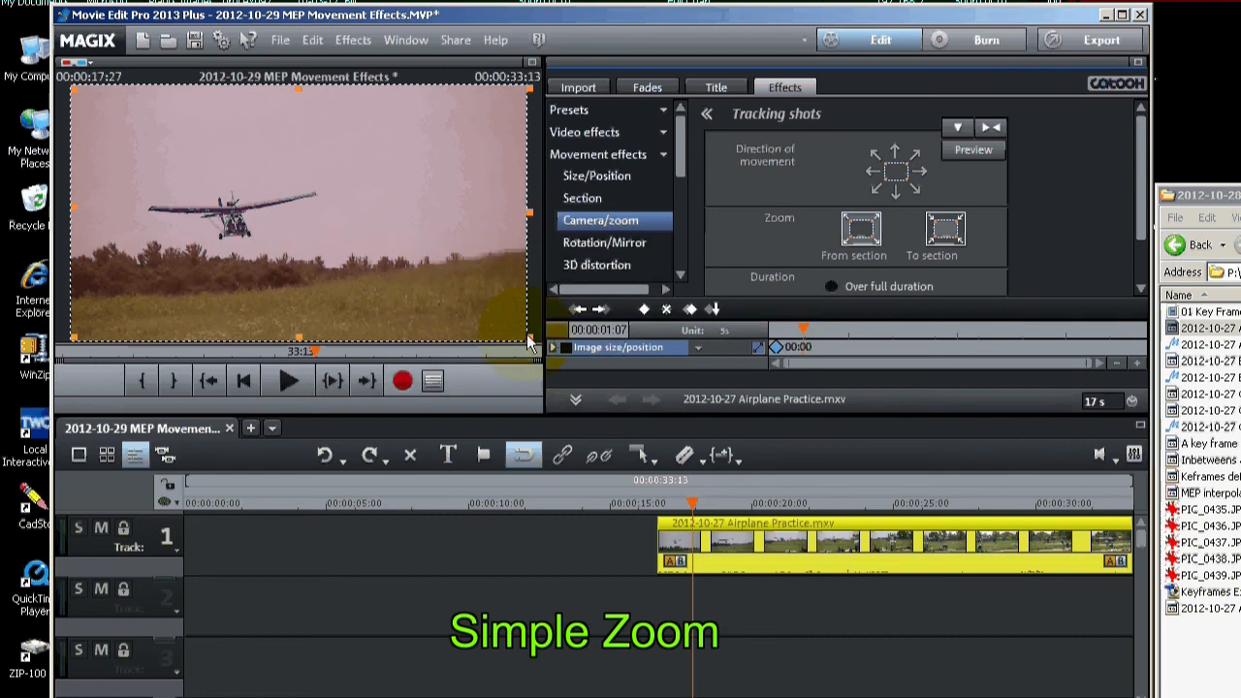
{"action": "left_click_drag", "start_coordinate": [528, 341], "coordinate": [281, 189]}
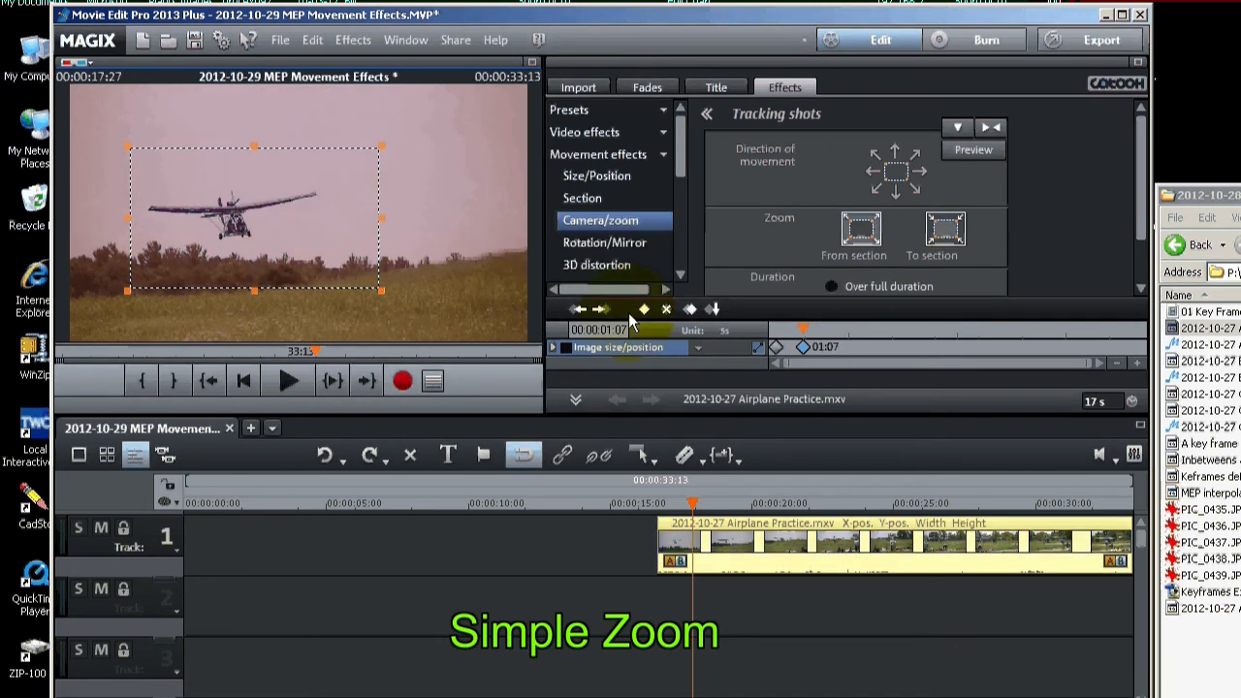
{"action": "left_click", "coordinate": [804, 346]}
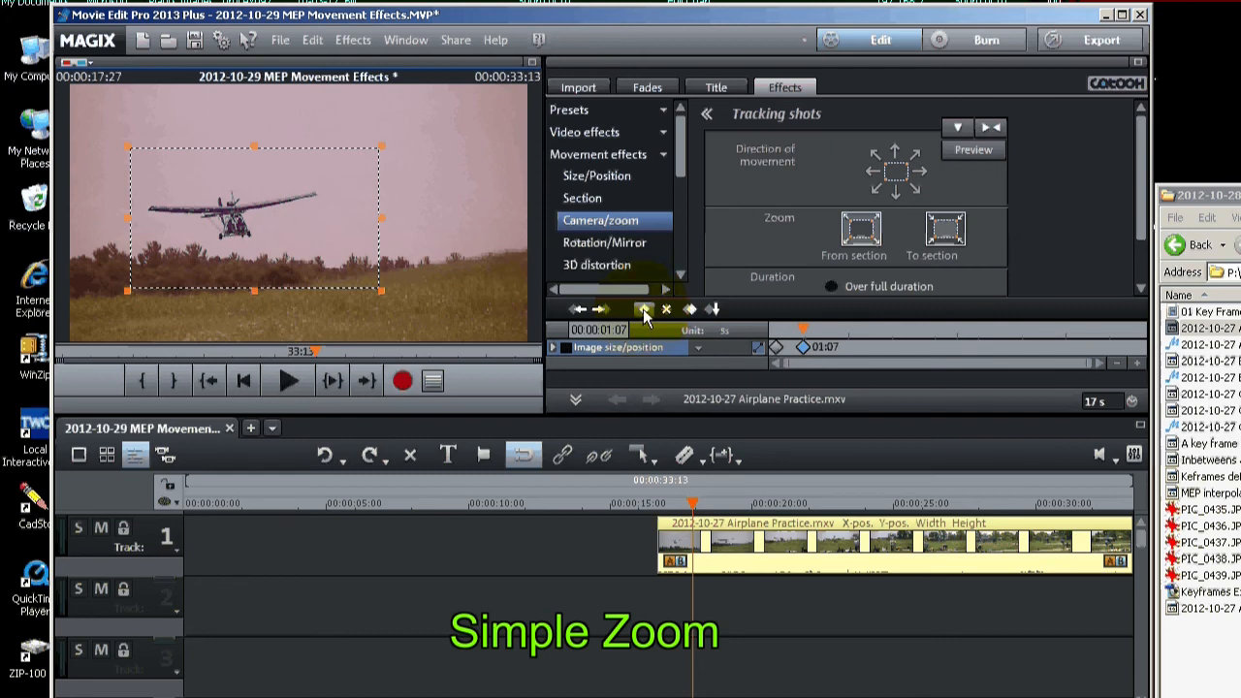
{"action": "left_click", "coordinate": [645, 310]}
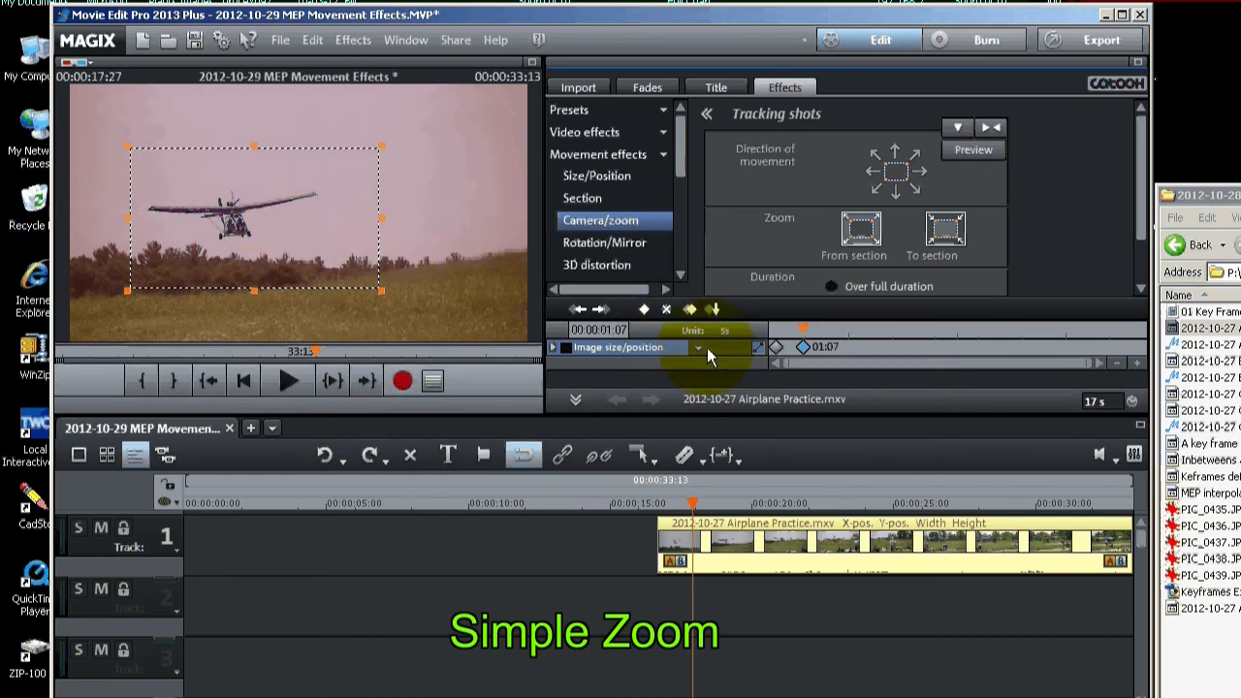
Step: Copy the zoomed-in keyframe and paste it at 00:00:03:19 to hold the zoom
{"action": "left_click", "coordinate": [804, 345]}
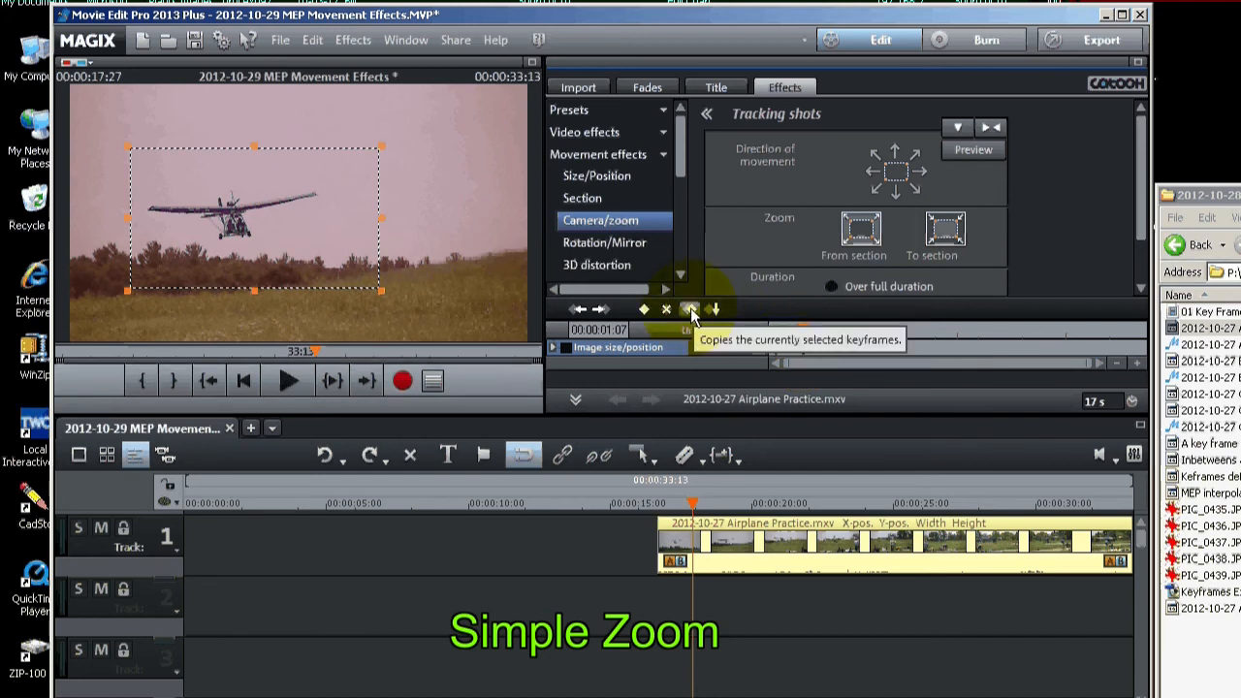
{"action": "left_click", "coordinate": [691, 310]}
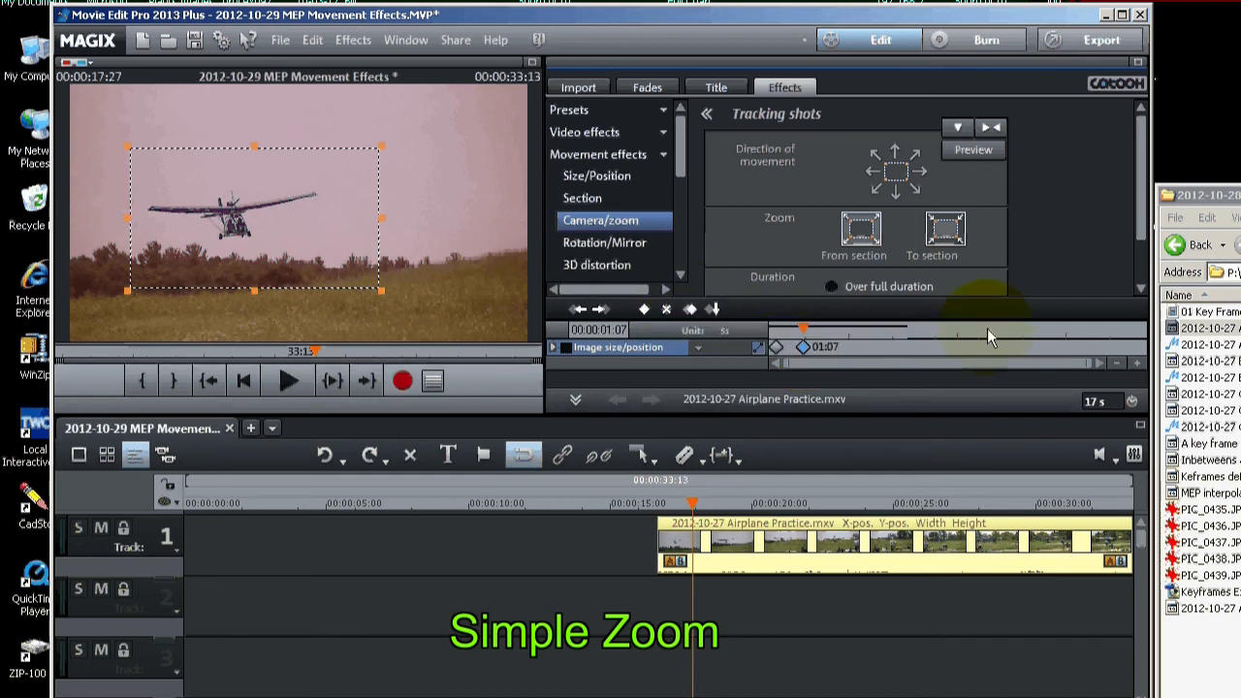
{"action": "left_click_drag", "start_coordinate": [802, 330], "coordinate": [855, 331]}
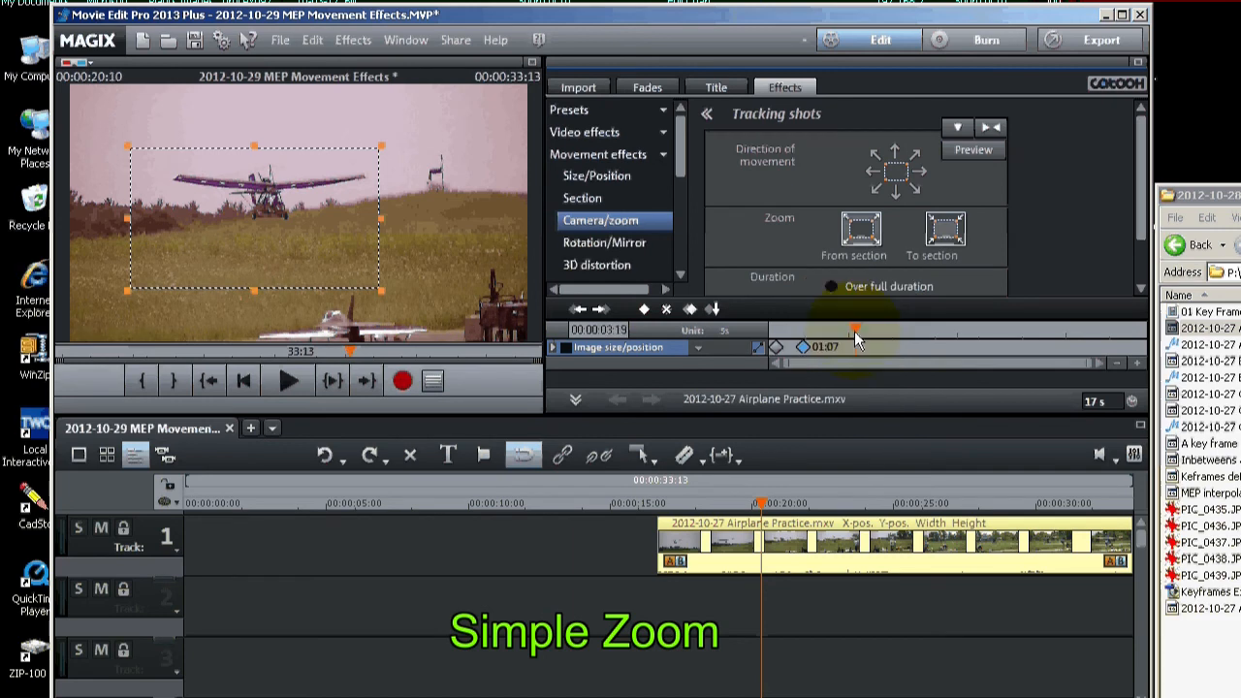
{"action": "left_click", "coordinate": [713, 308]}
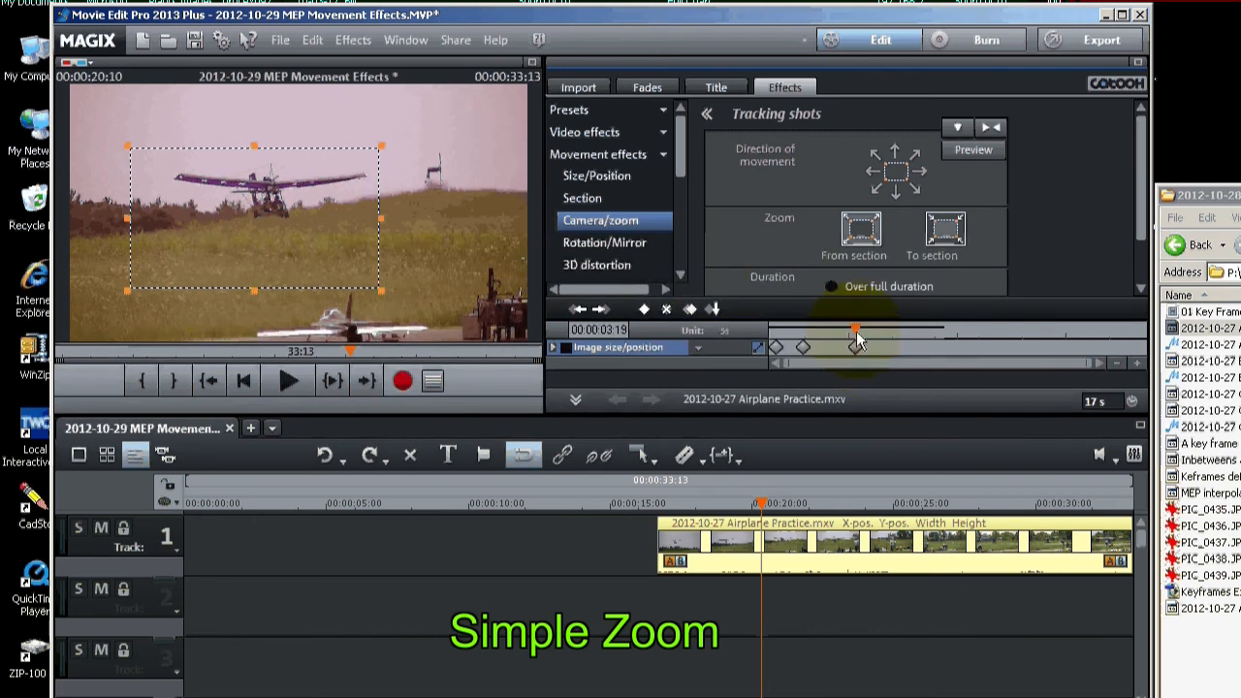
Step: Copy the first full-frame keyframe and paste it at 00:00:05:16 to zoom back out
{"action": "left_click", "coordinate": [775, 351]}
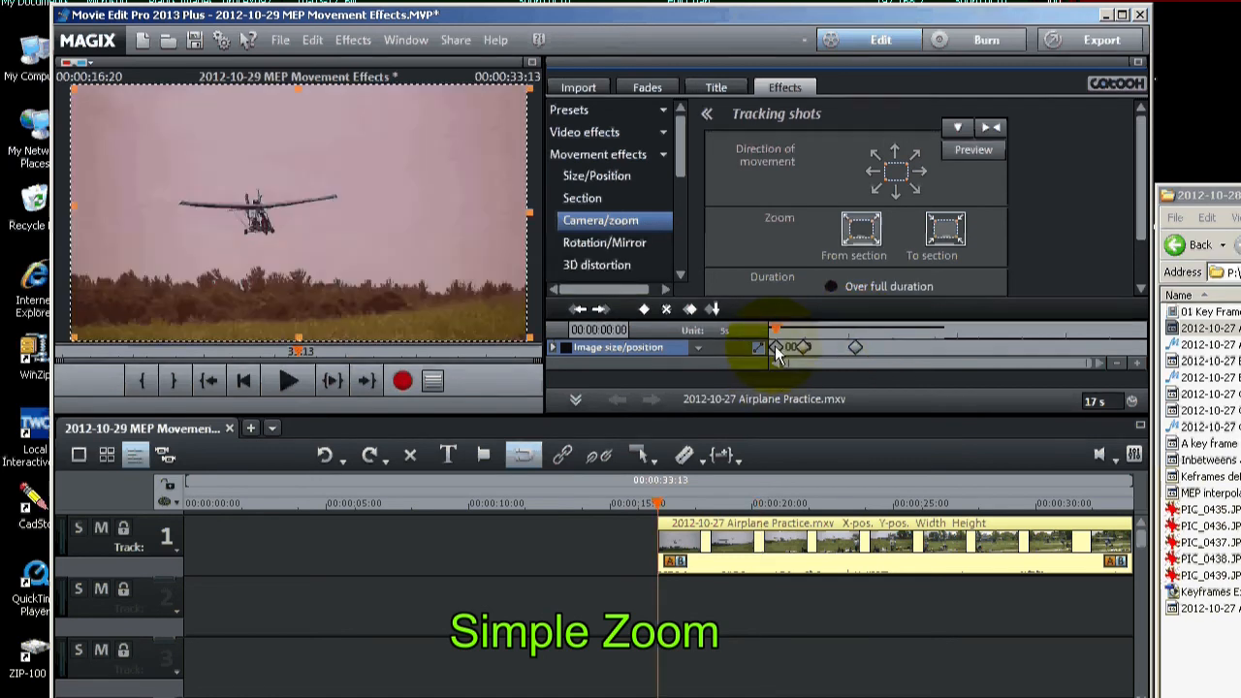
{"action": "left_click", "coordinate": [690, 309]}
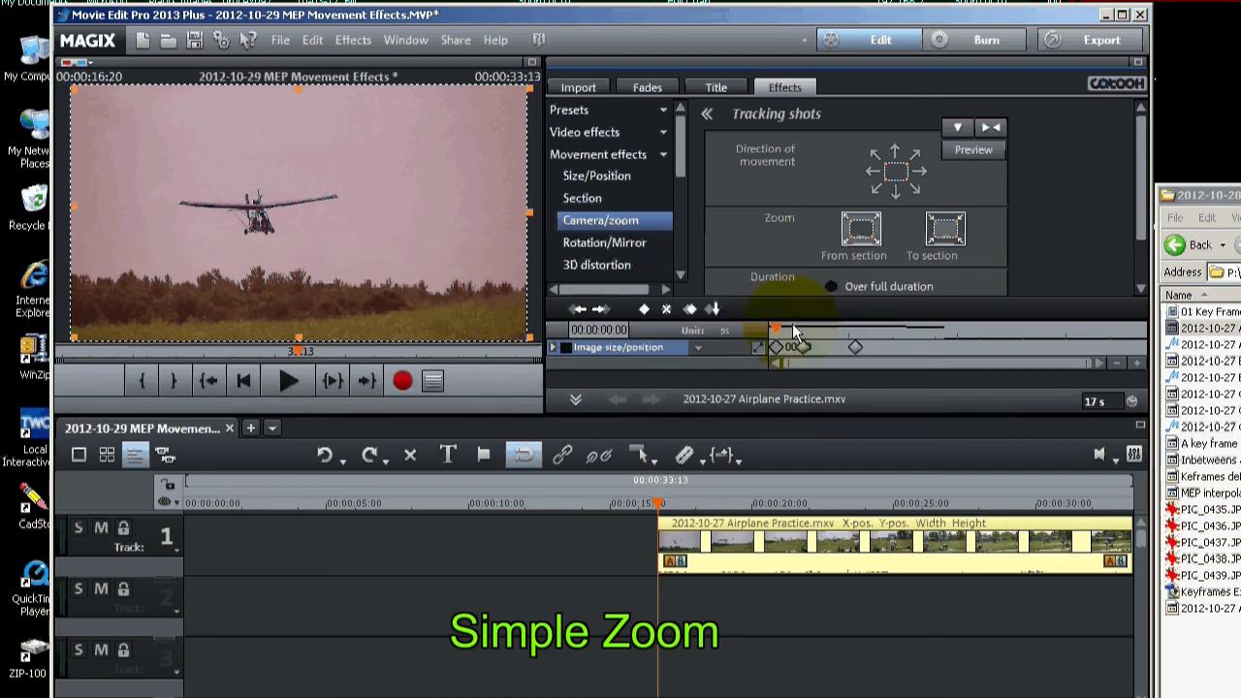
{"action": "left_click", "coordinate": [831, 327]}
{"action": "left_click", "coordinate": [913, 331]}
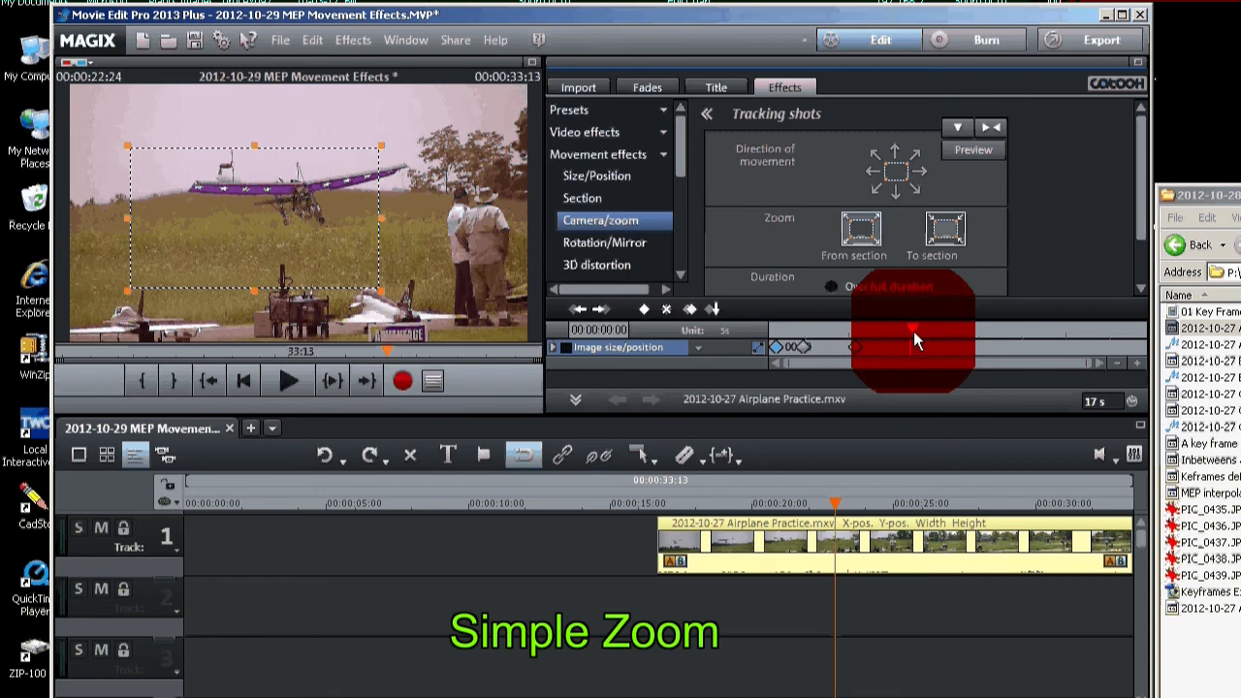
{"action": "left_click", "coordinate": [896, 329]}
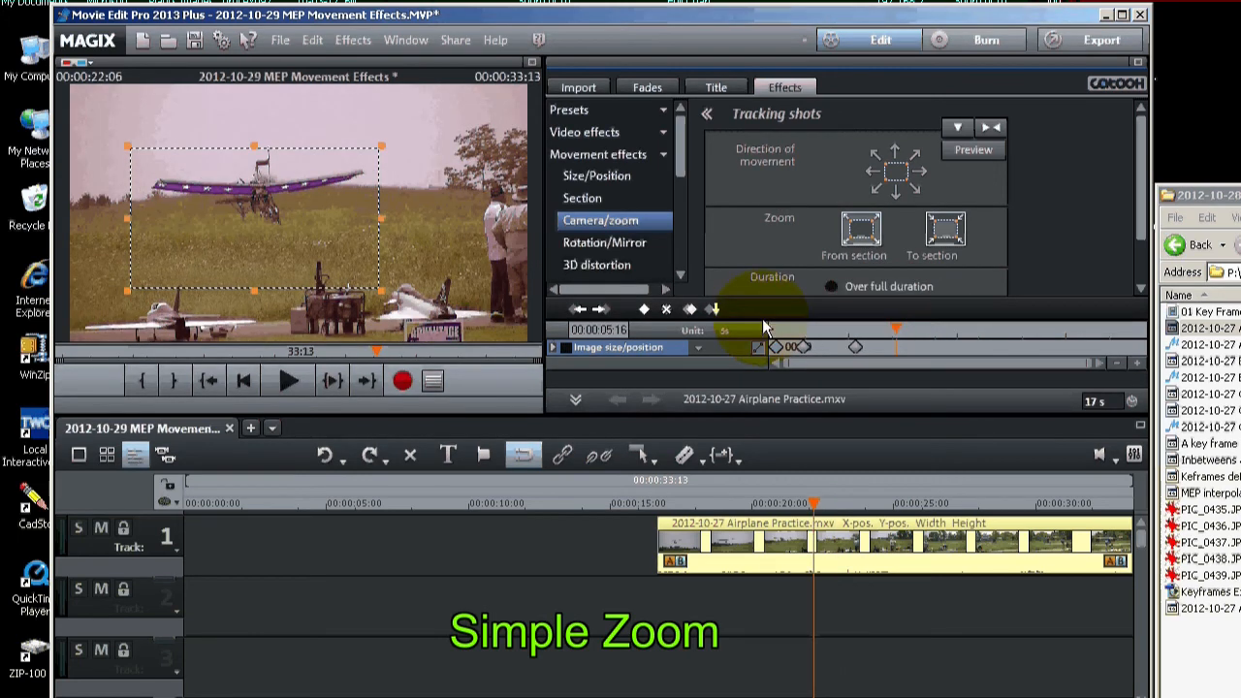
{"action": "left_click", "coordinate": [713, 316]}
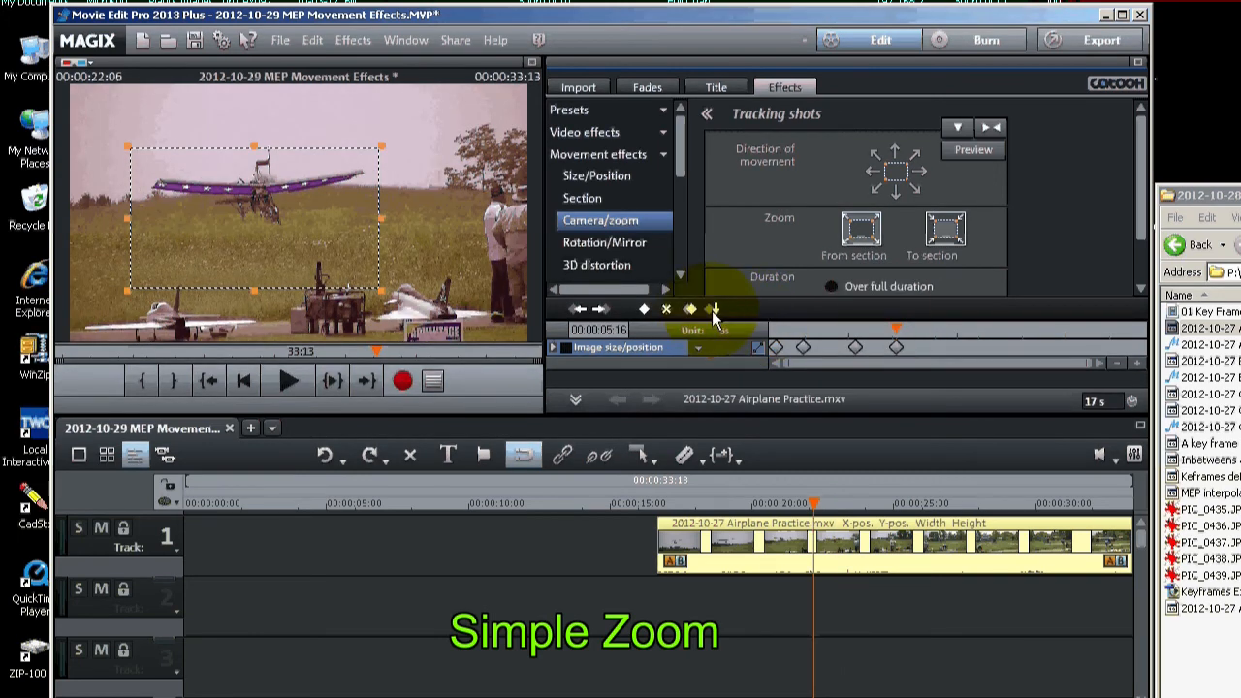
Step: Play the zoom effect from the start of the airplane clip
{"action": "left_click_drag", "start_coordinate": [894, 328], "coordinate": [722, 320]}
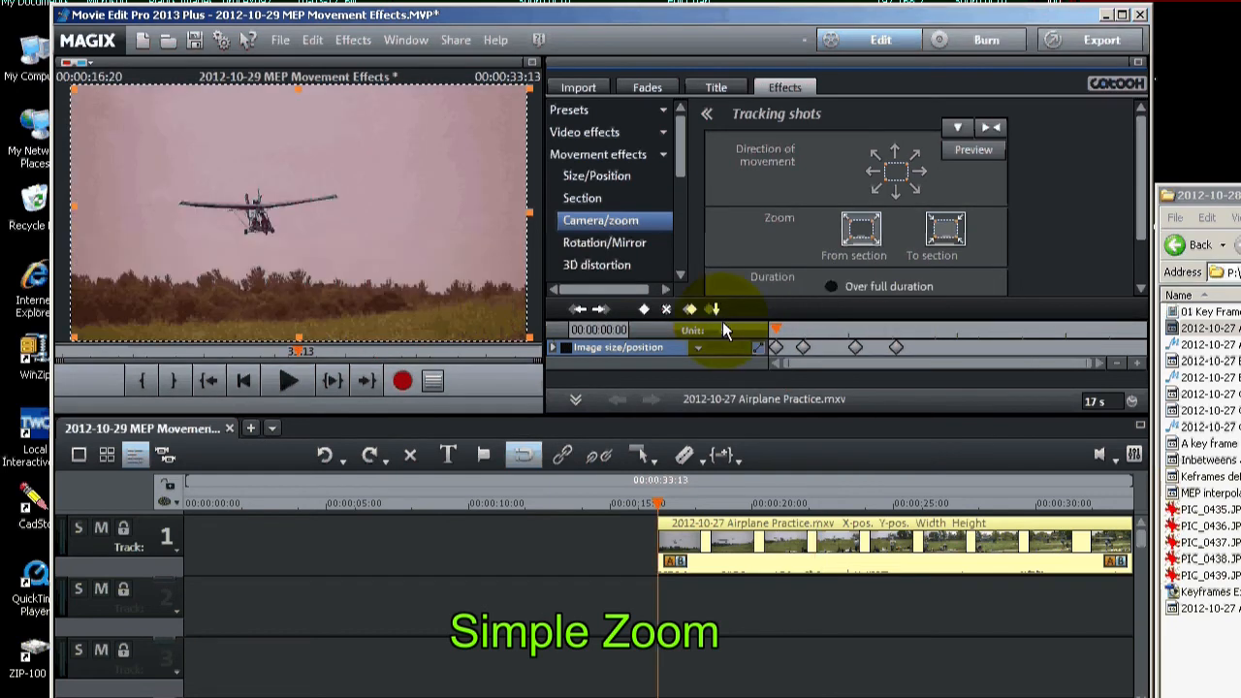
{"action": "left_click", "coordinate": [287, 381]}
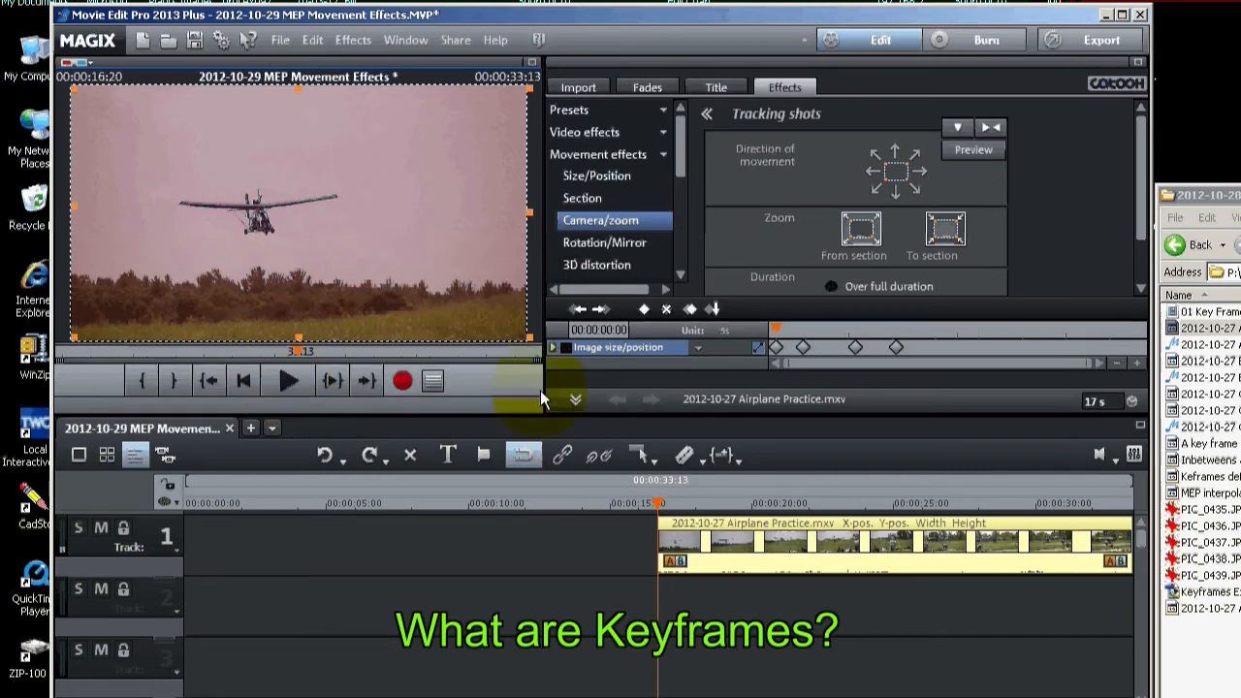
{"action": "left_click", "coordinate": [662, 348]}
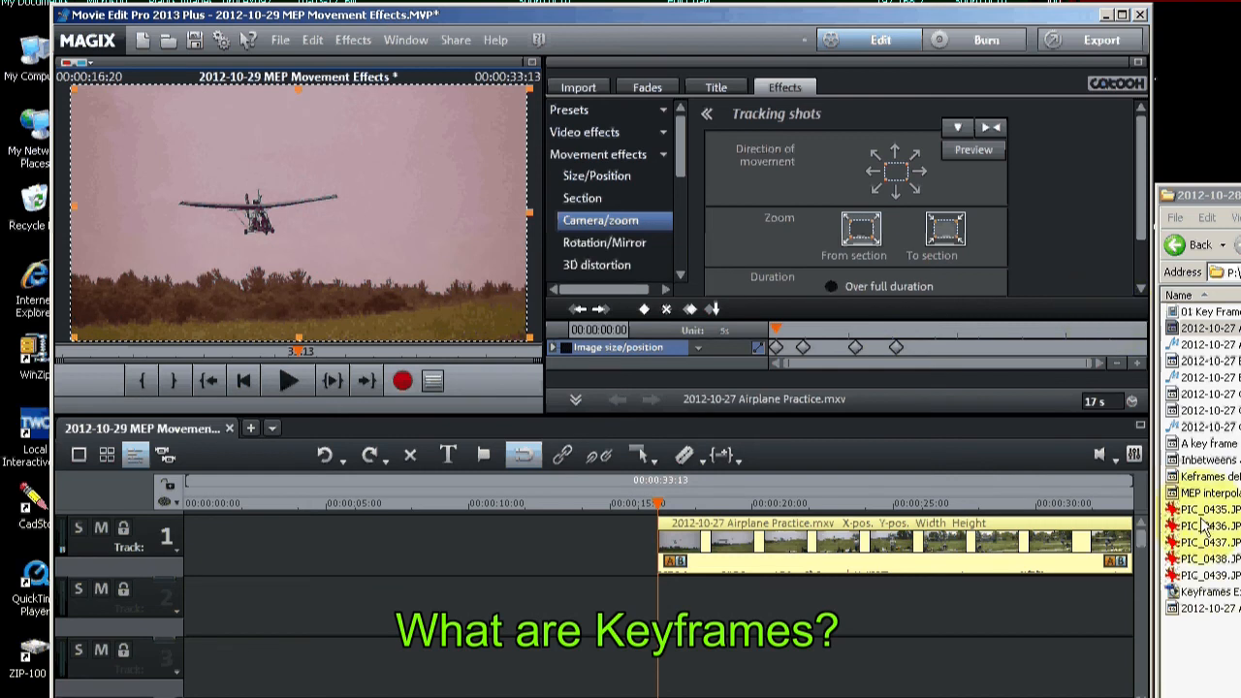
Step: Place the Keyframes Explained image at the beginning of track 1, shortened to about 3 seconds, and enlarge the preview to read it
{"action": "left_click", "coordinate": [1211, 593]}
{"action": "left_click_drag", "start_coordinate": [1212, 596], "coordinate": [256, 547]}
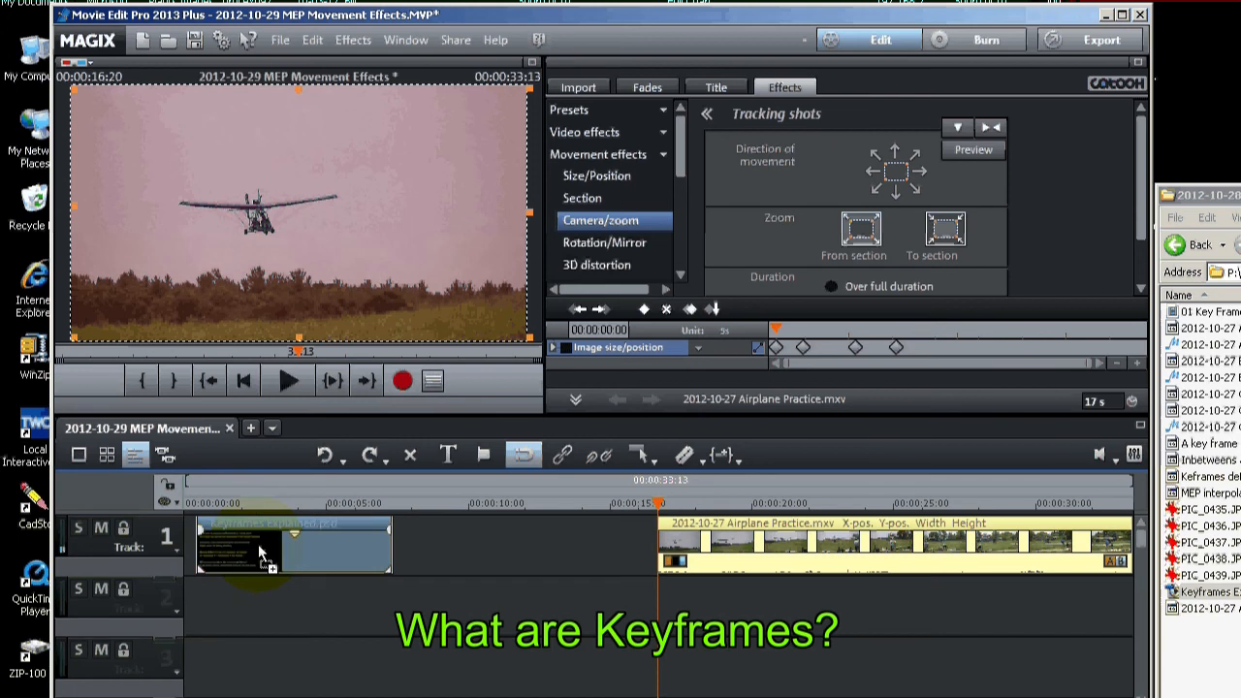
{"action": "left_click_drag", "start_coordinate": [394, 544], "coordinate": [288, 539]}
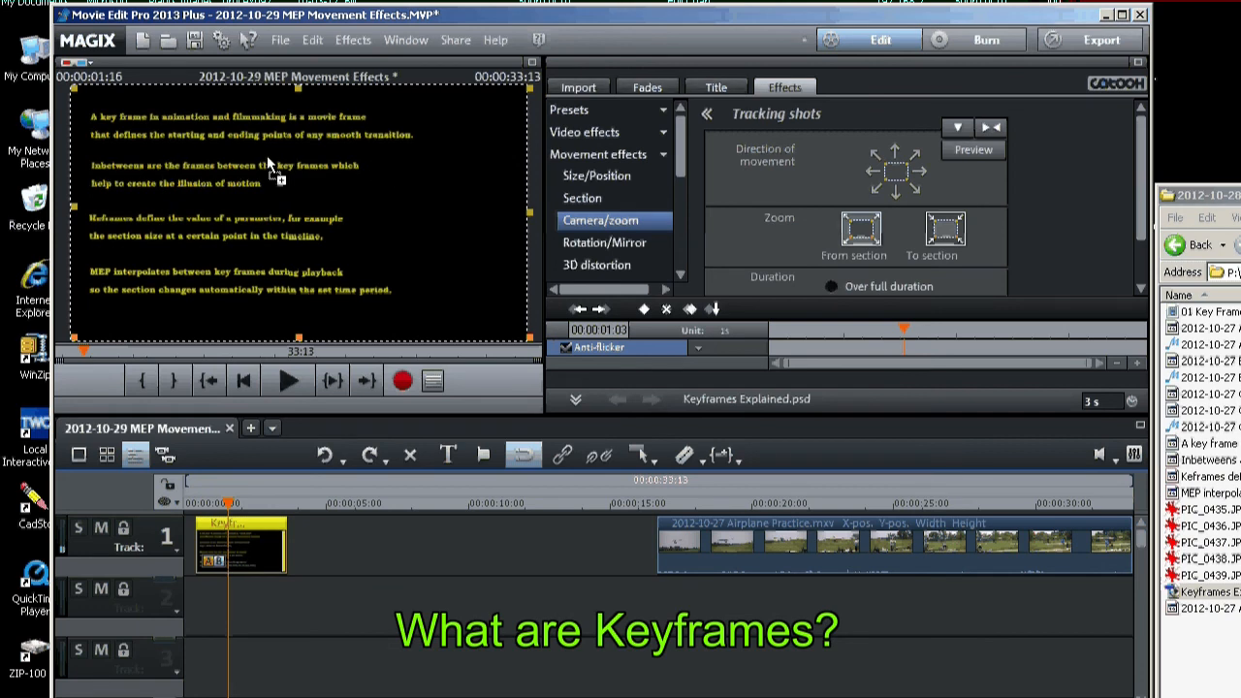
{"action": "left_click", "coordinate": [532, 66]}
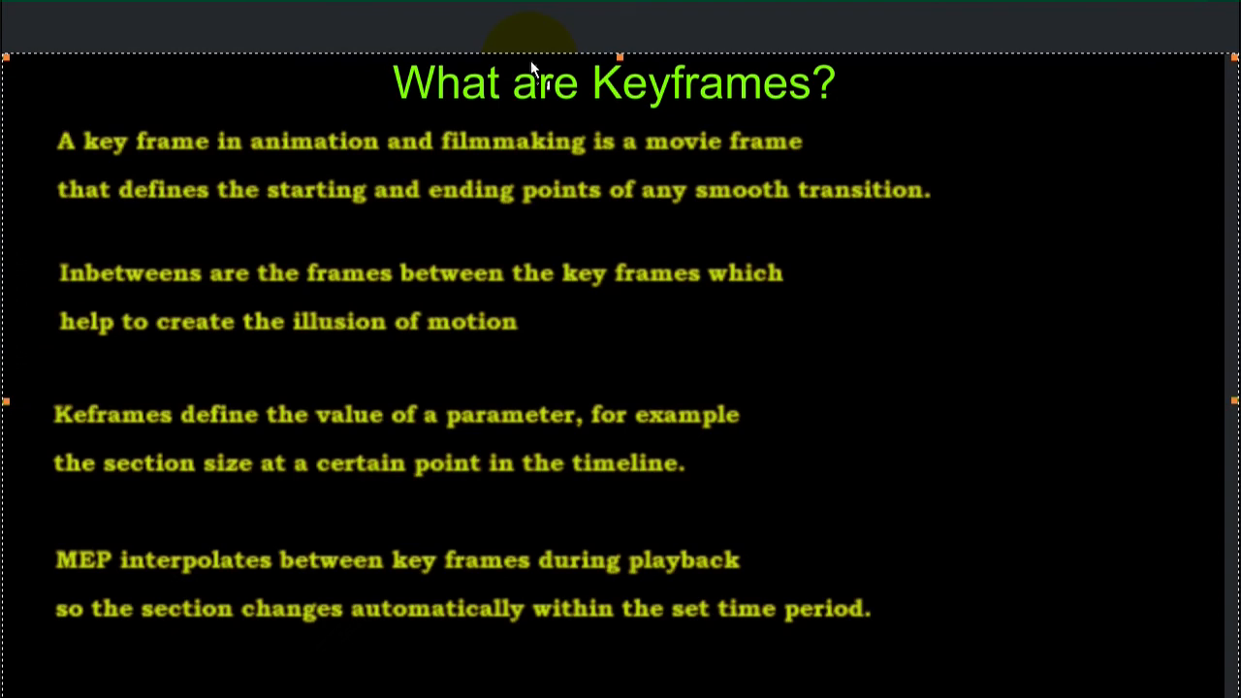
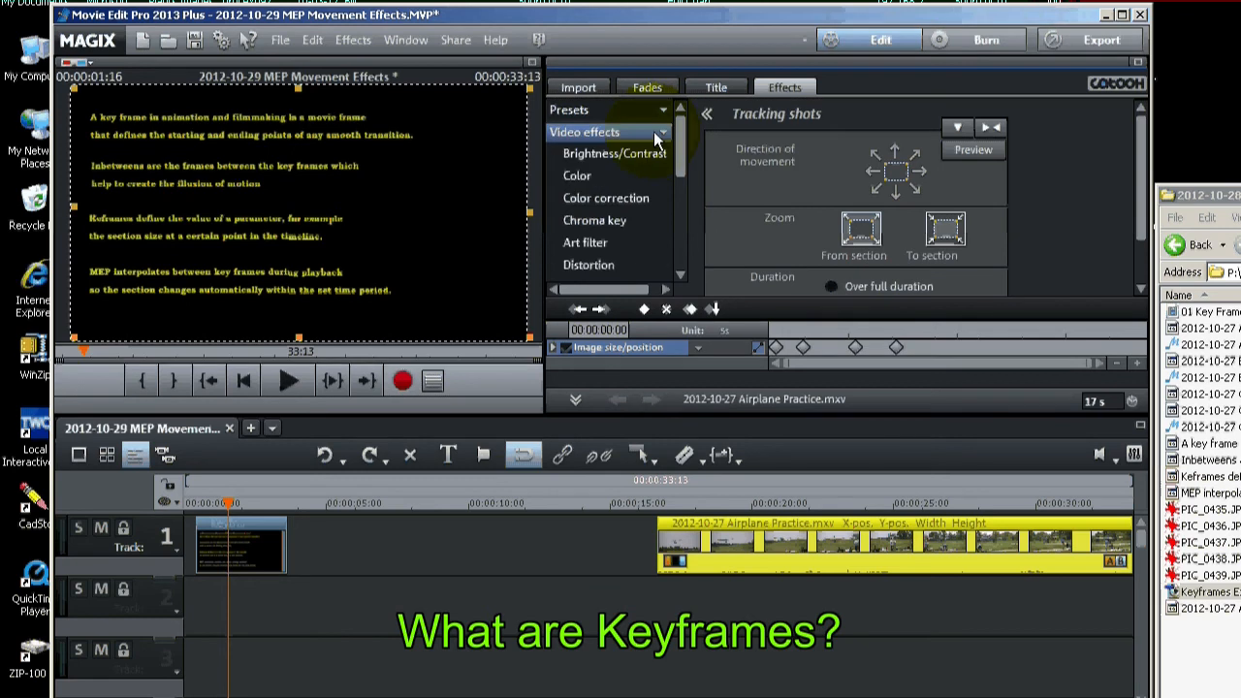
Step: Try a slight hue shift with a keyframe at 00:00:00:00 on the airplane clip and reset the Color effect
{"action": "left_click", "coordinate": [593, 173]}
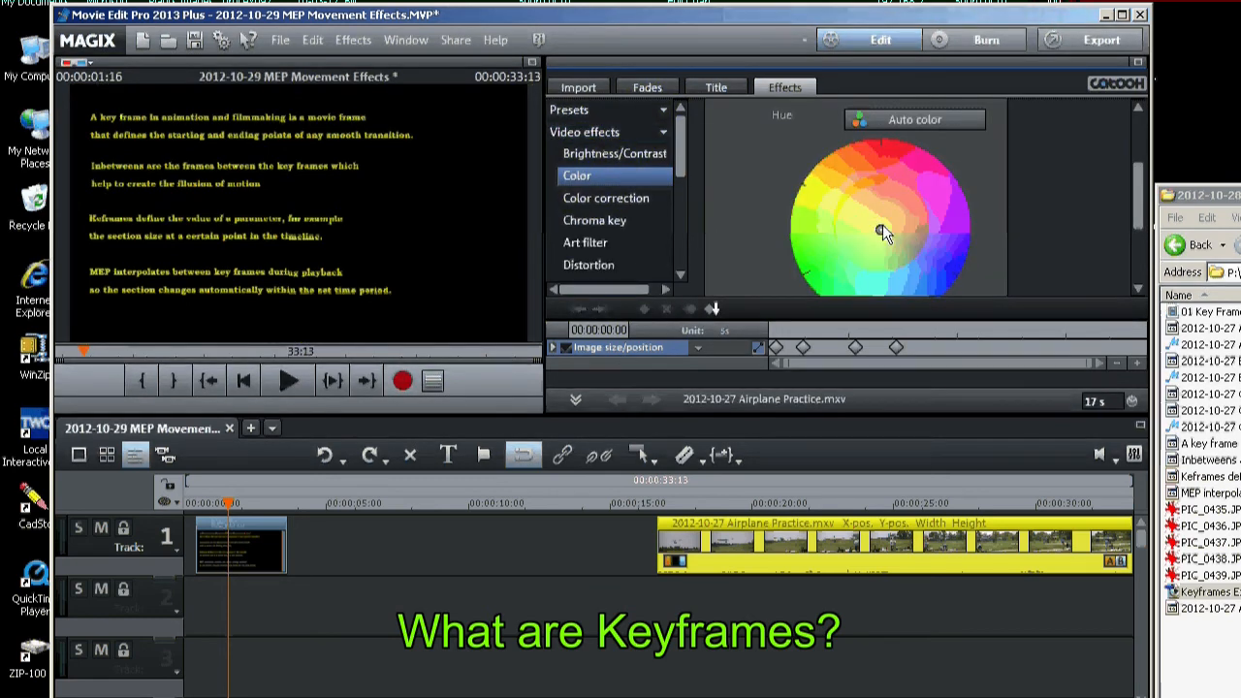
{"action": "left_click_drag", "start_coordinate": [881, 225], "coordinate": [869, 216]}
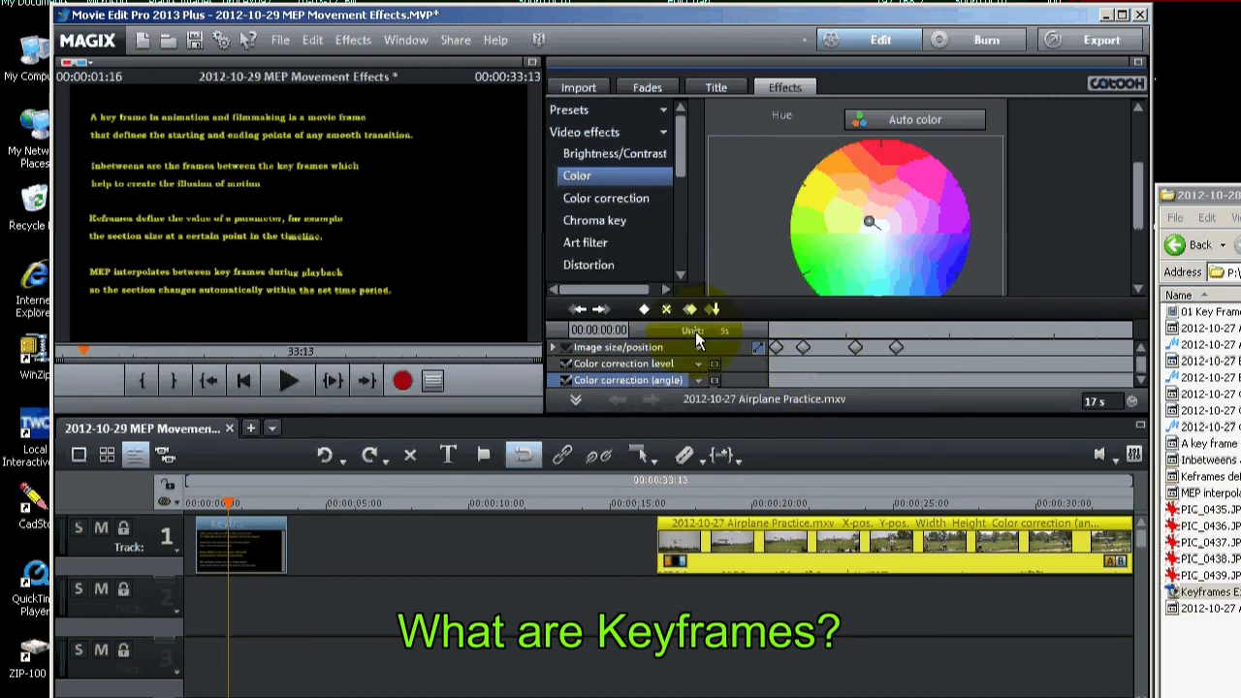
{"action": "left_click", "coordinate": [639, 308]}
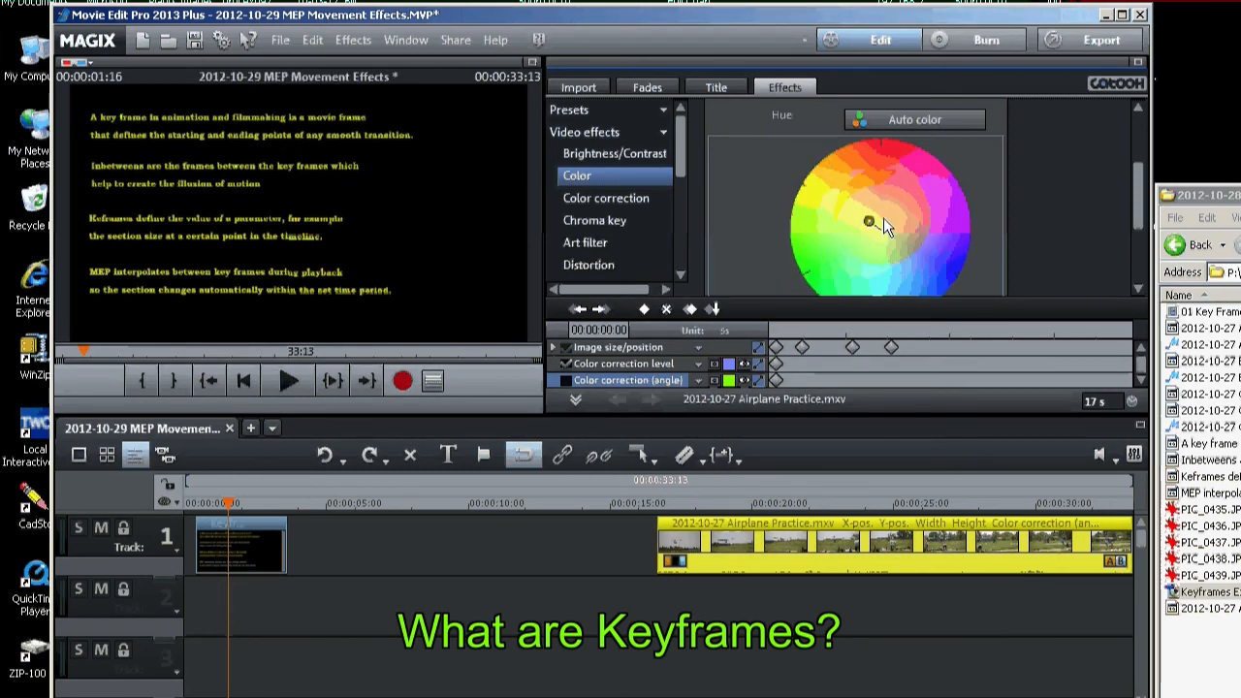
{"action": "left_click_drag", "start_coordinate": [1139, 215], "coordinate": [1125, 141]}
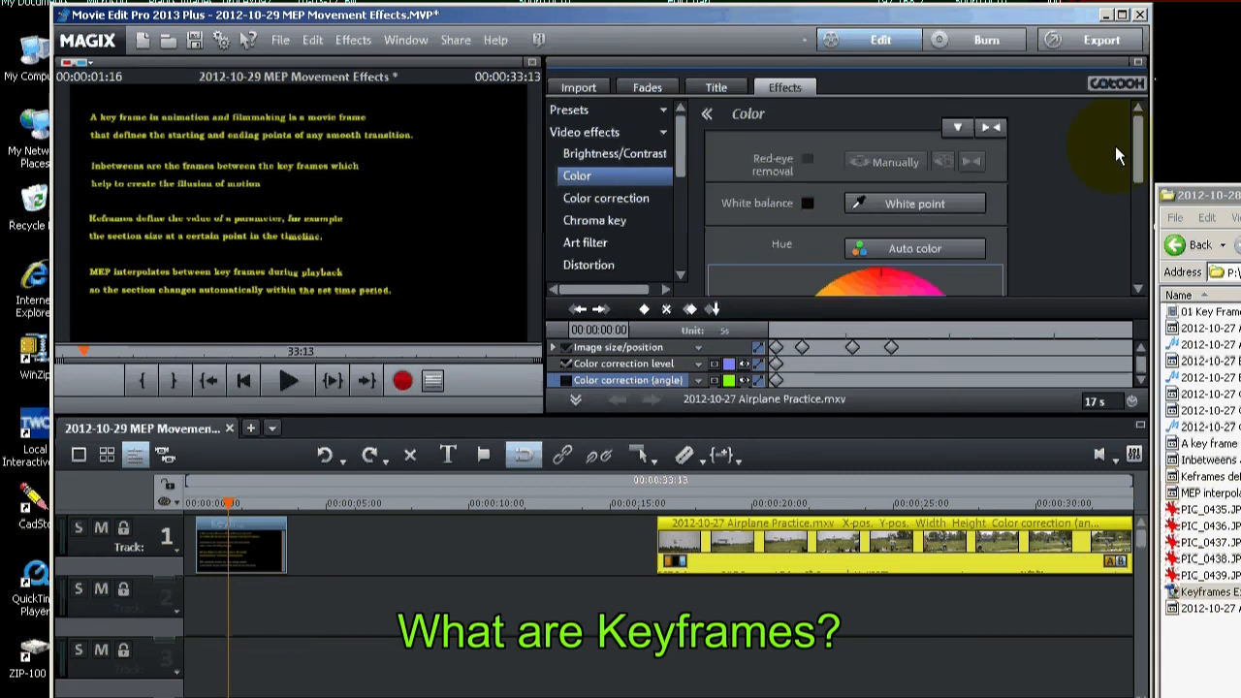
{"action": "left_click", "coordinate": [989, 128]}
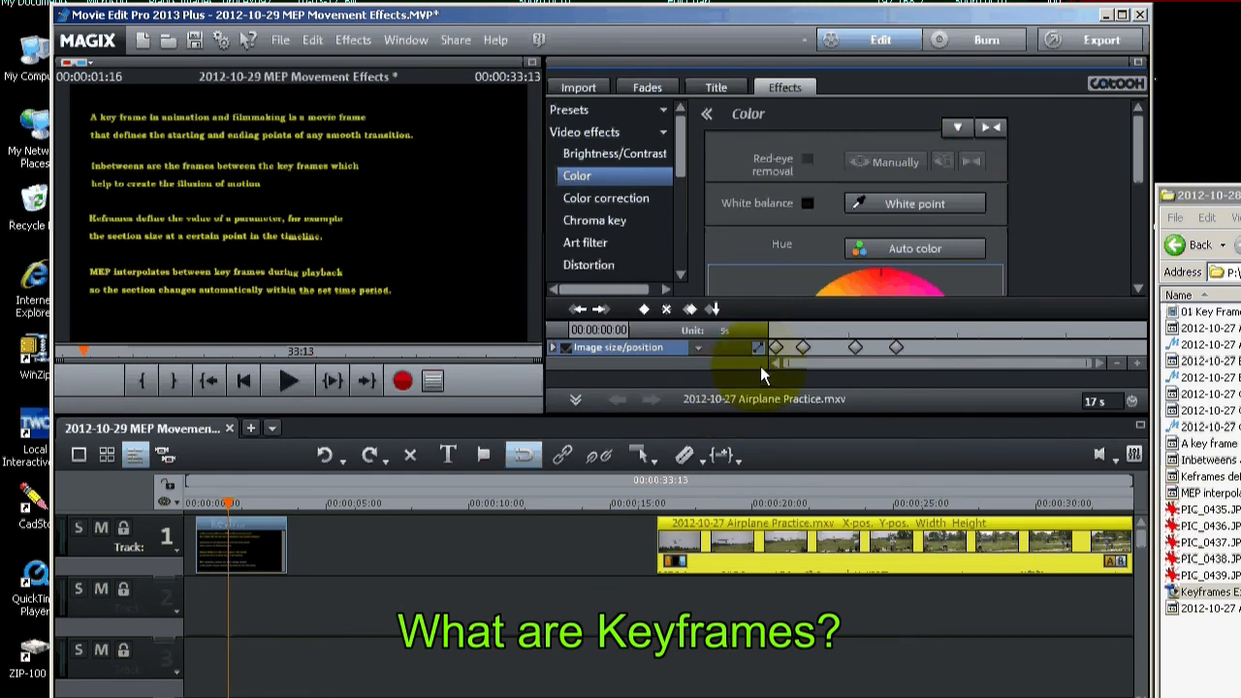
Step: Set the airplane clip's volume to 62 in the general audio effects
{"action": "left_click_drag", "start_coordinate": [681, 126], "coordinate": [680, 193]}
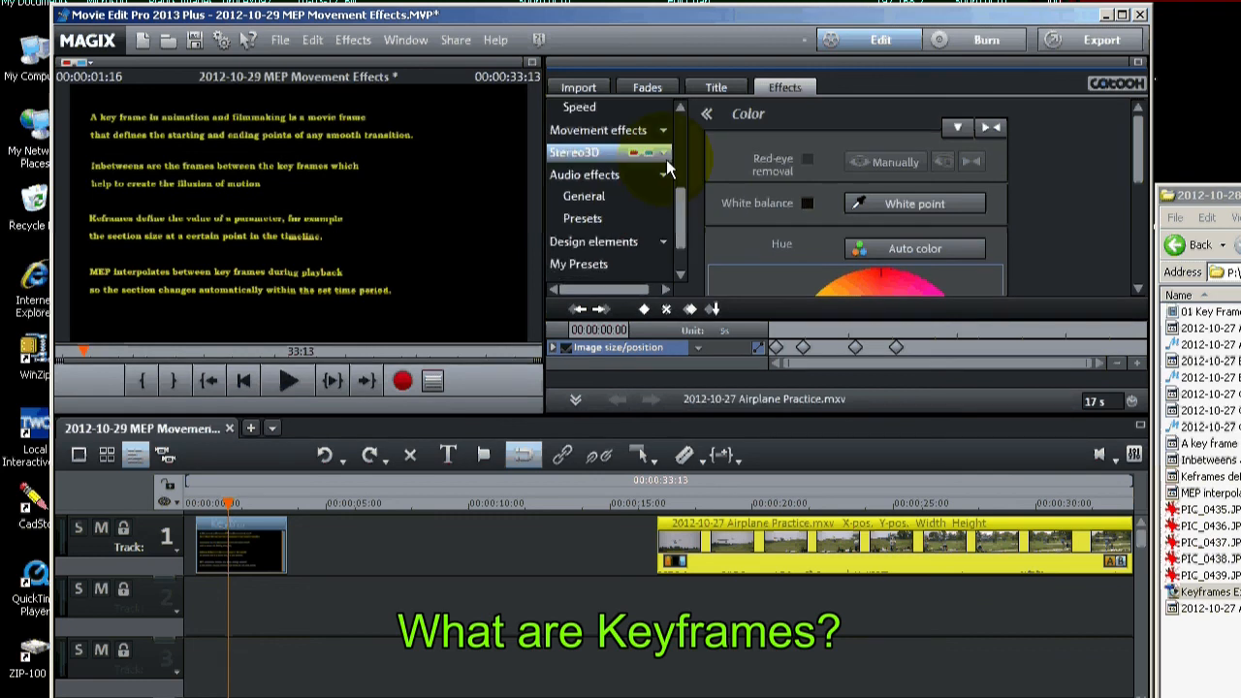
{"action": "left_click", "coordinate": [658, 174]}
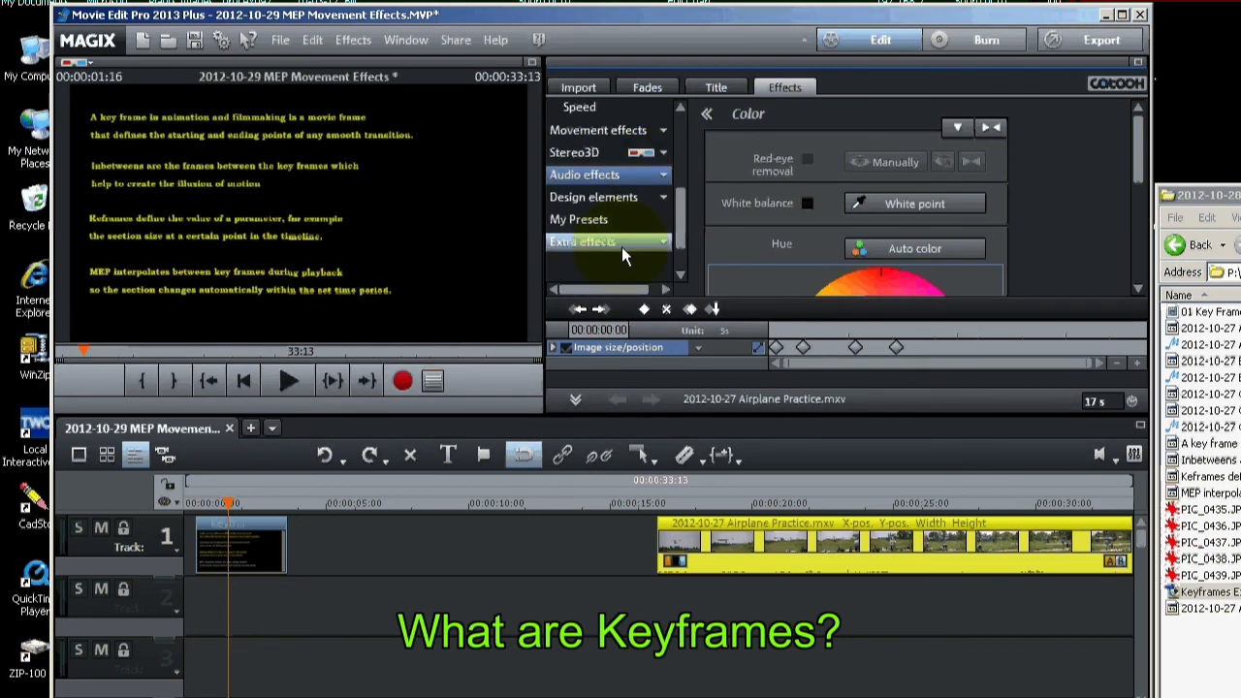
{"action": "left_click", "coordinate": [582, 174]}
{"action": "left_click", "coordinate": [578, 196]}
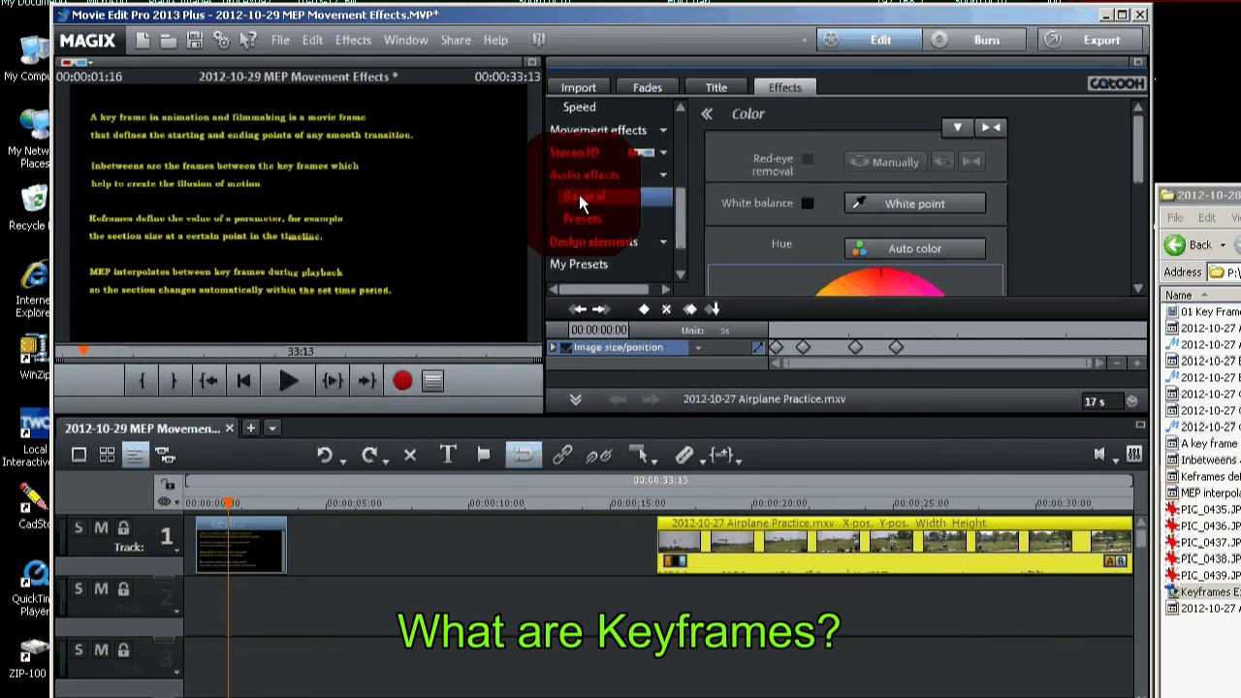
{"action": "left_click_drag", "start_coordinate": [945, 163], "coordinate": [893, 162]}
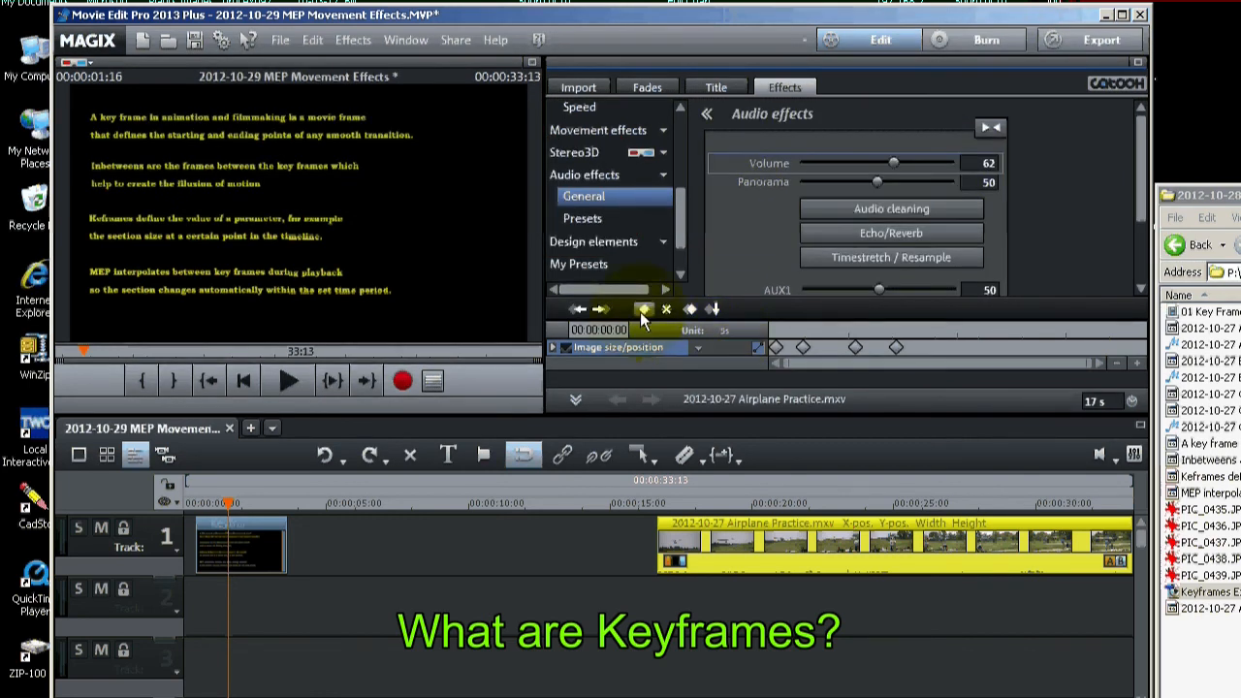
{"action": "left_click", "coordinate": [714, 309]}
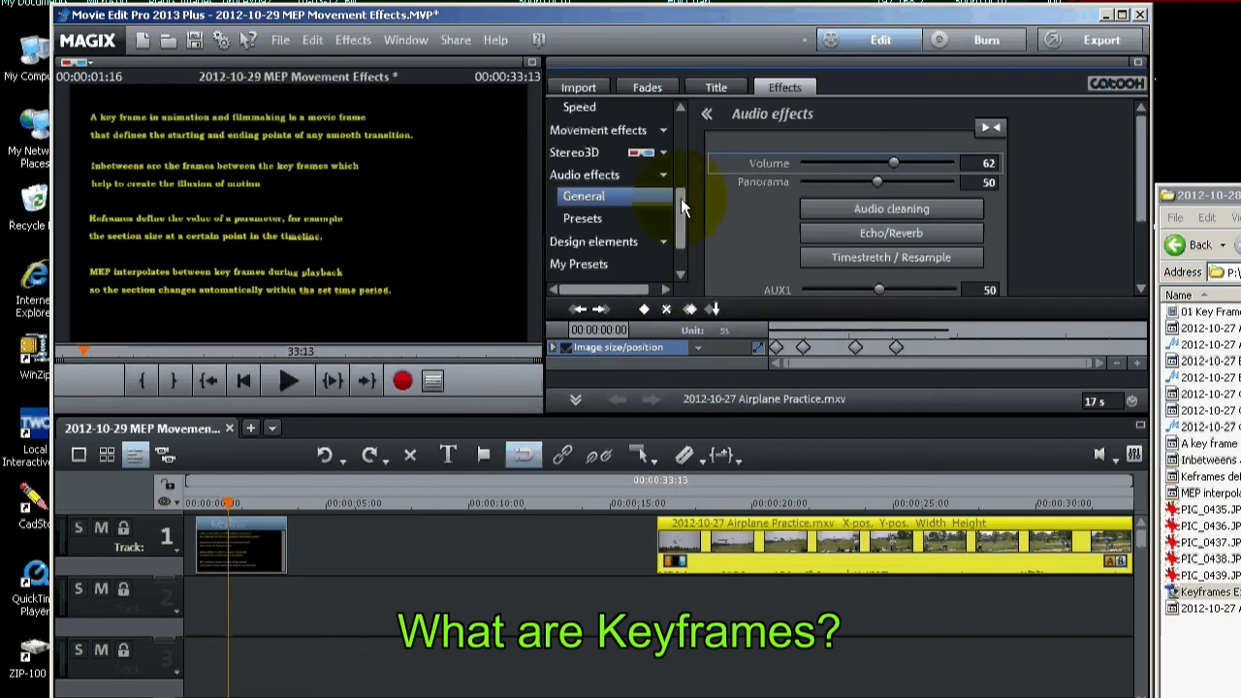
{"action": "left_click_drag", "start_coordinate": [683, 206], "coordinate": [676, 243]}
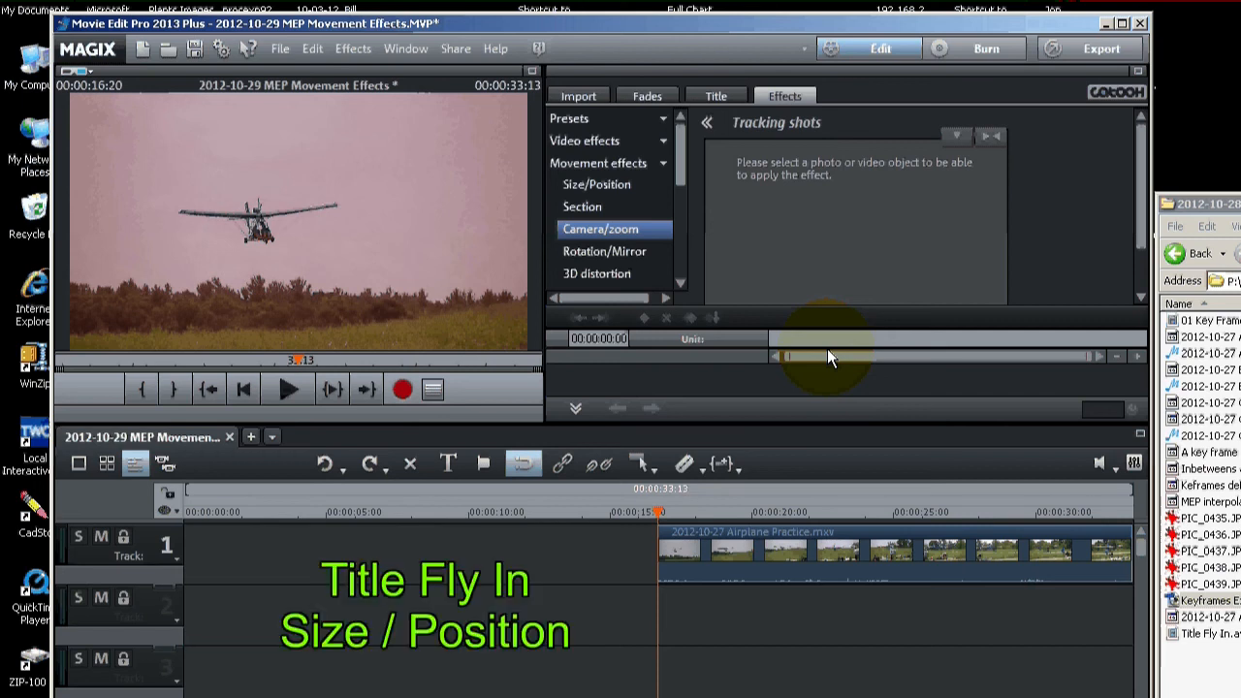
Step: Add the title "Fly In" at the start of the airplane clip and place it at the bottom centre of the picture
{"action": "left_click", "coordinate": [717, 96]}
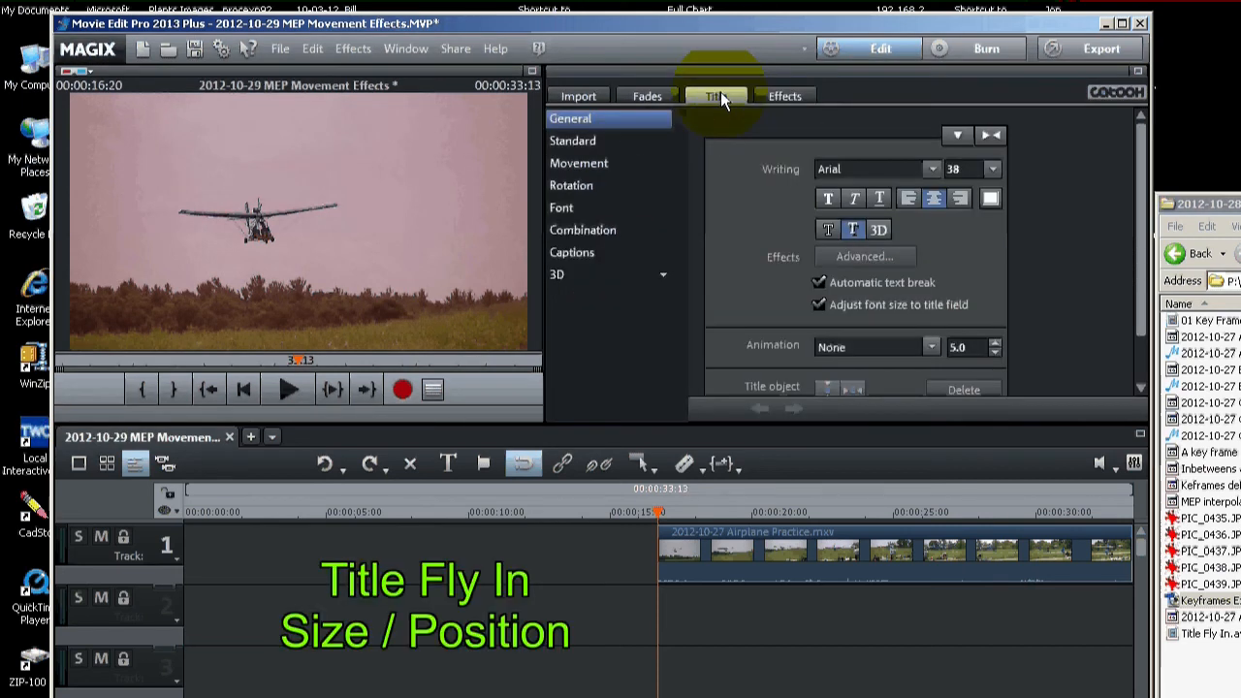
{"action": "left_click", "coordinate": [301, 260]}
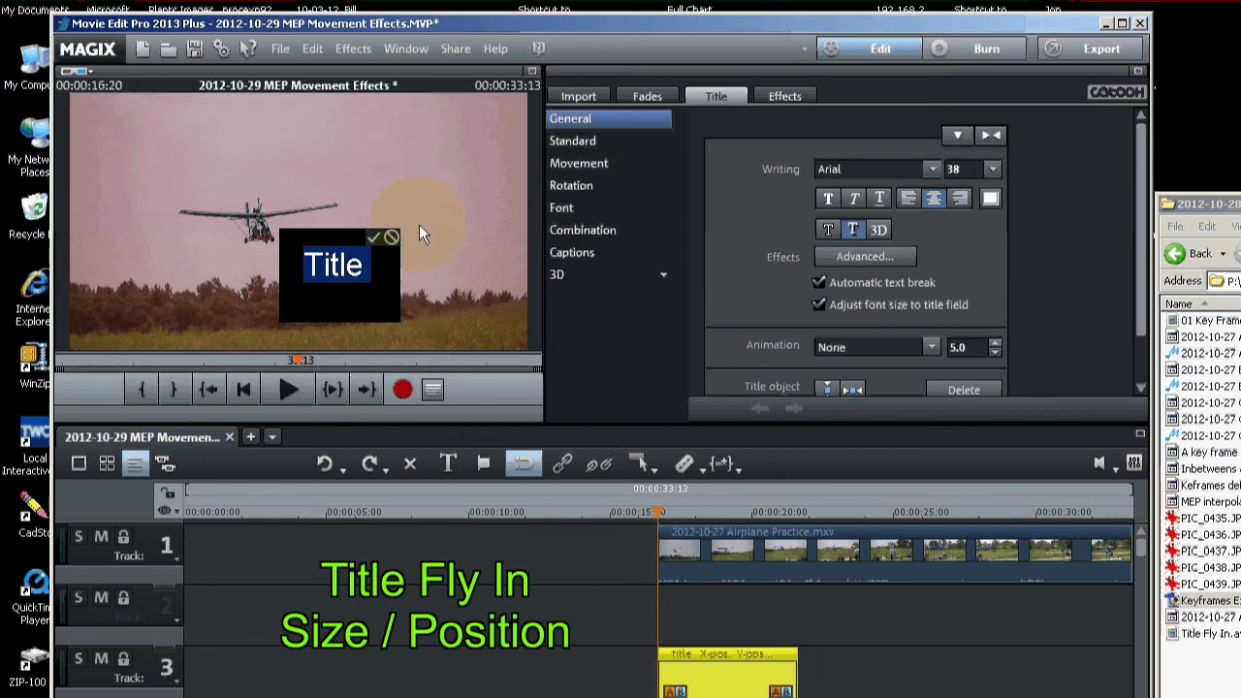
{"action": "type", "text": "Fl"}
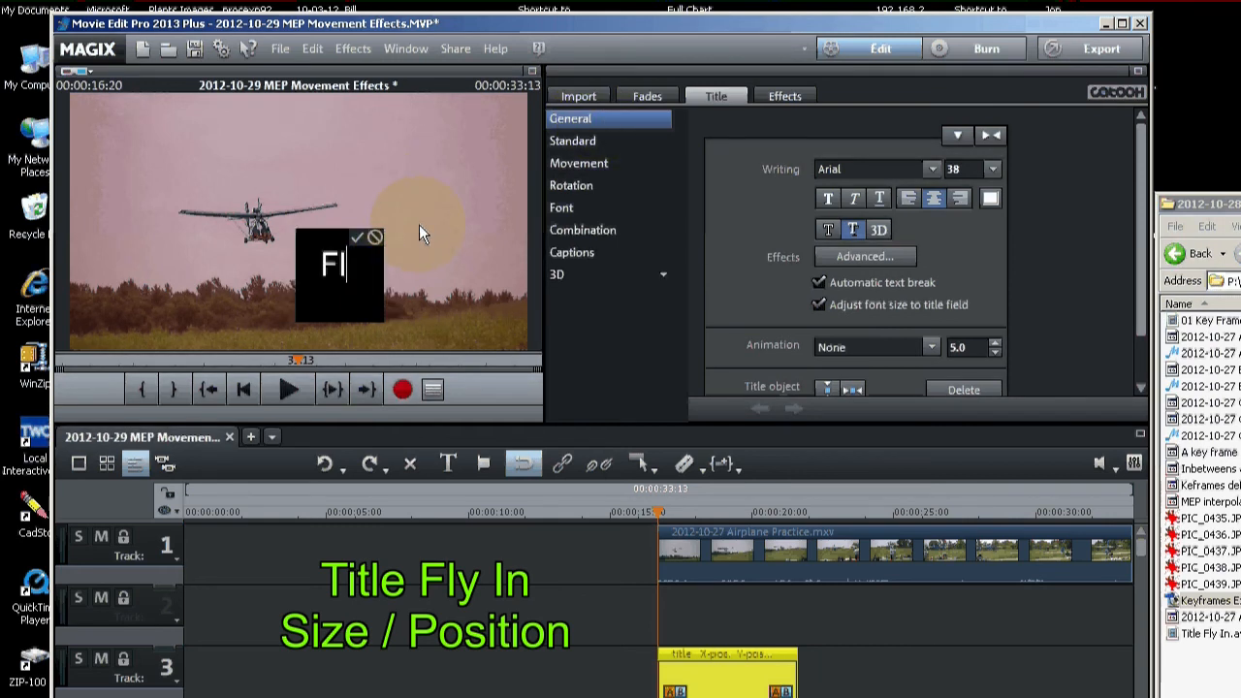
{"action": "type", "text": "y IN"}
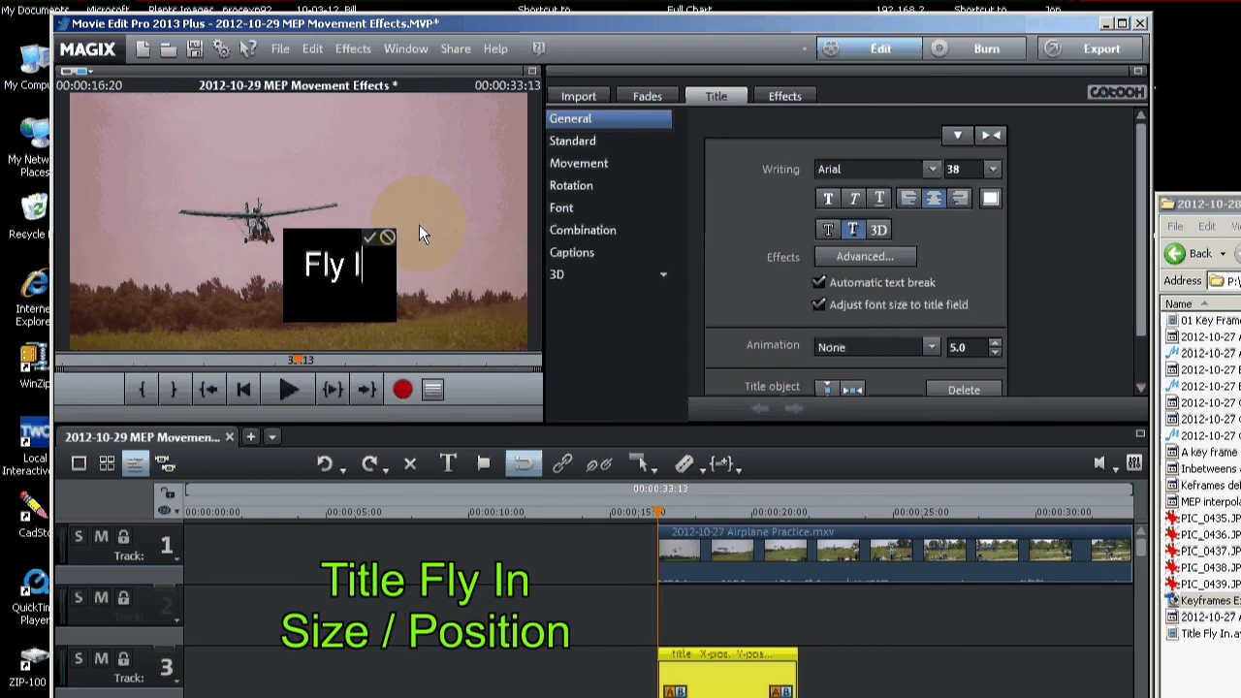
{"action": "key", "text": "BackSpace"}
{"action": "type", "text": "n"}
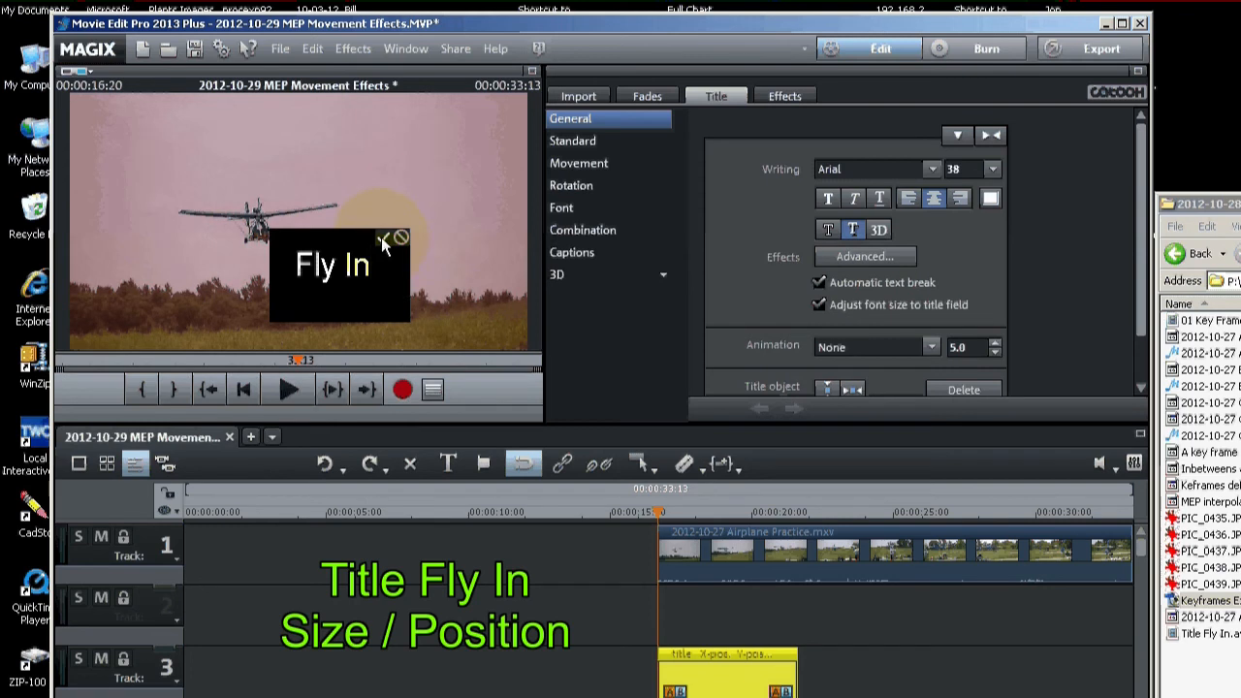
{"action": "left_click", "coordinate": [385, 238]}
{"action": "left_click_drag", "start_coordinate": [342, 290], "coordinate": [304, 304]}
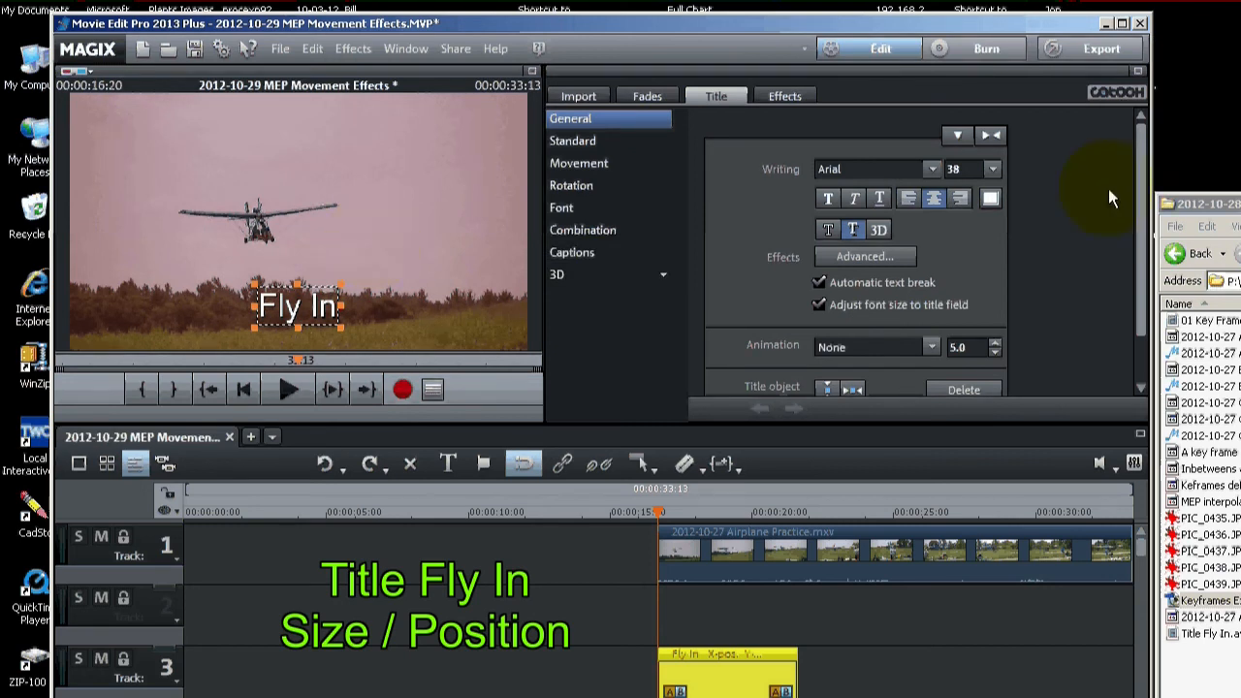
Step: Colour the title text bright yellow (255, 255, 0) and look at the font size choices
{"action": "left_click", "coordinate": [989, 198]}
{"action": "left_click", "coordinate": [672, 165]}
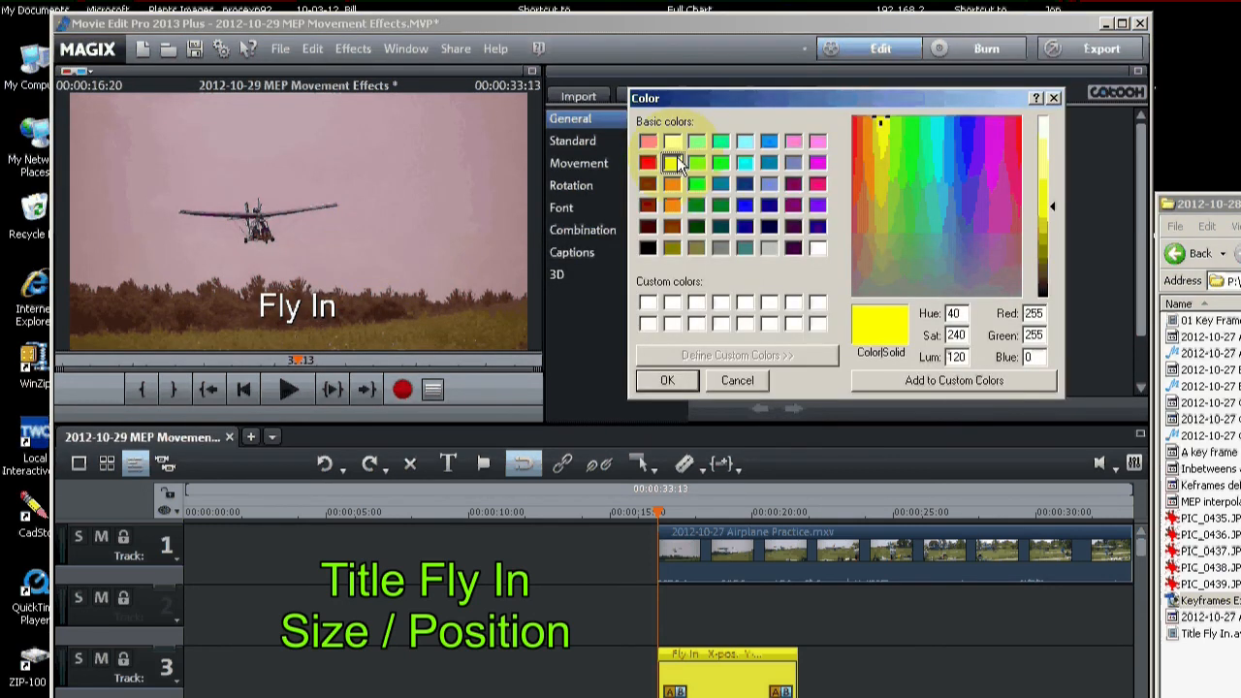
{"action": "left_click", "coordinate": [666, 382]}
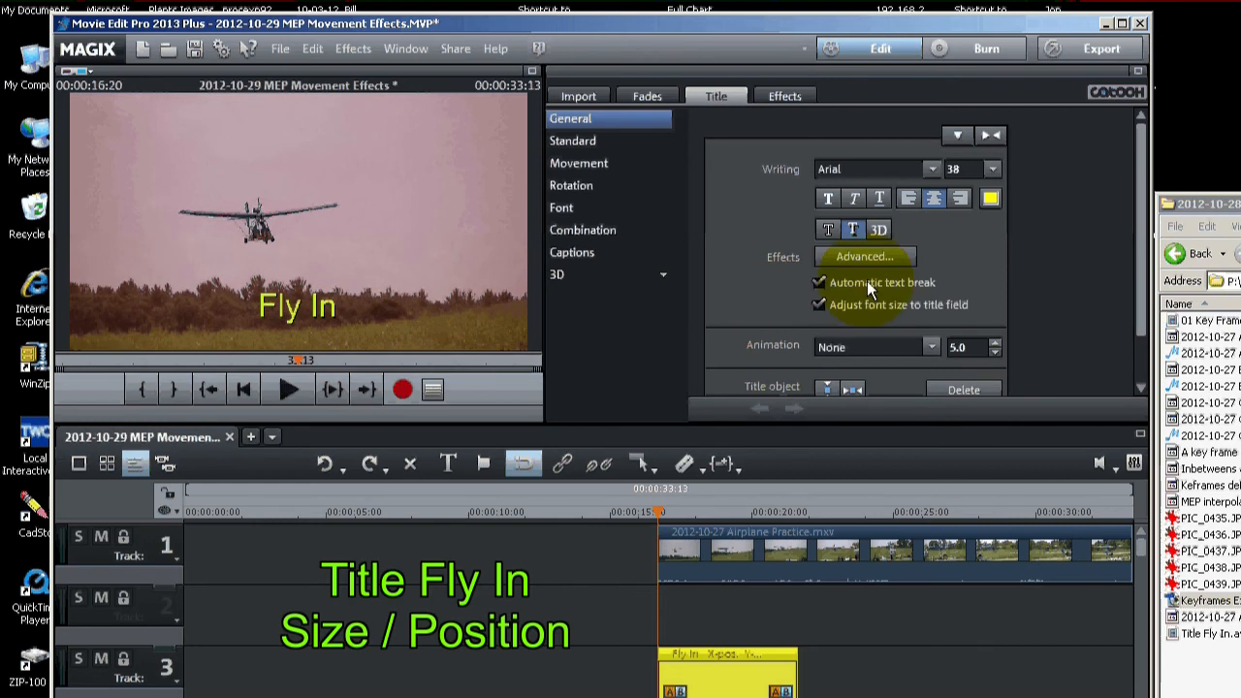
{"action": "left_click", "coordinate": [992, 169]}
{"action": "left_click", "coordinate": [993, 169]}
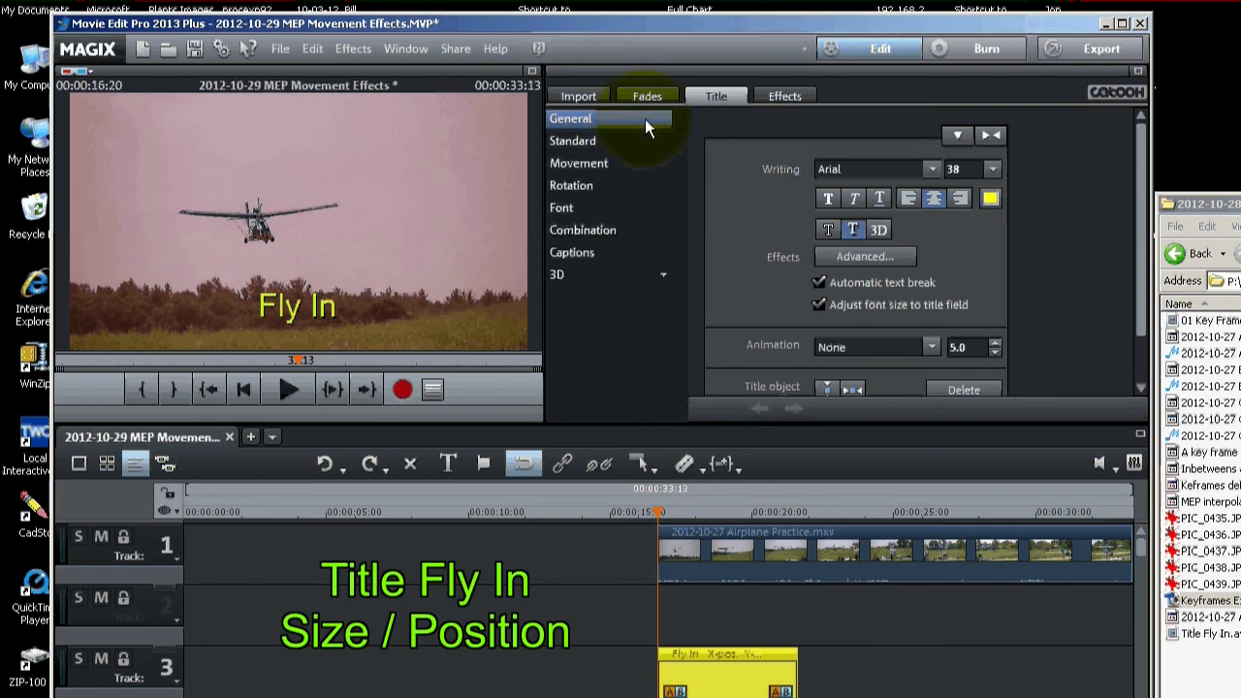
Step: Shrink the title to about 138 × 64 at position -20, 982 in the picture's lower-left corner and set a keyframe at 00:00:00:00
{"action": "left_click", "coordinate": [787, 97]}
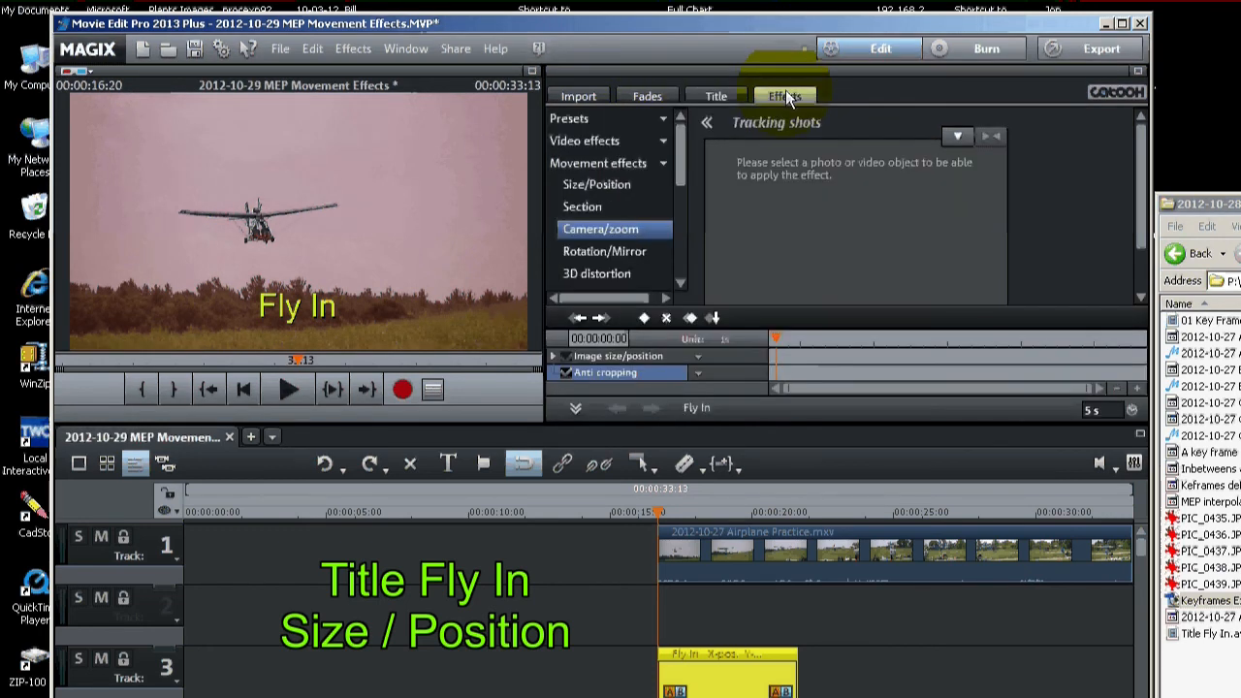
{"action": "left_click", "coordinate": [581, 183]}
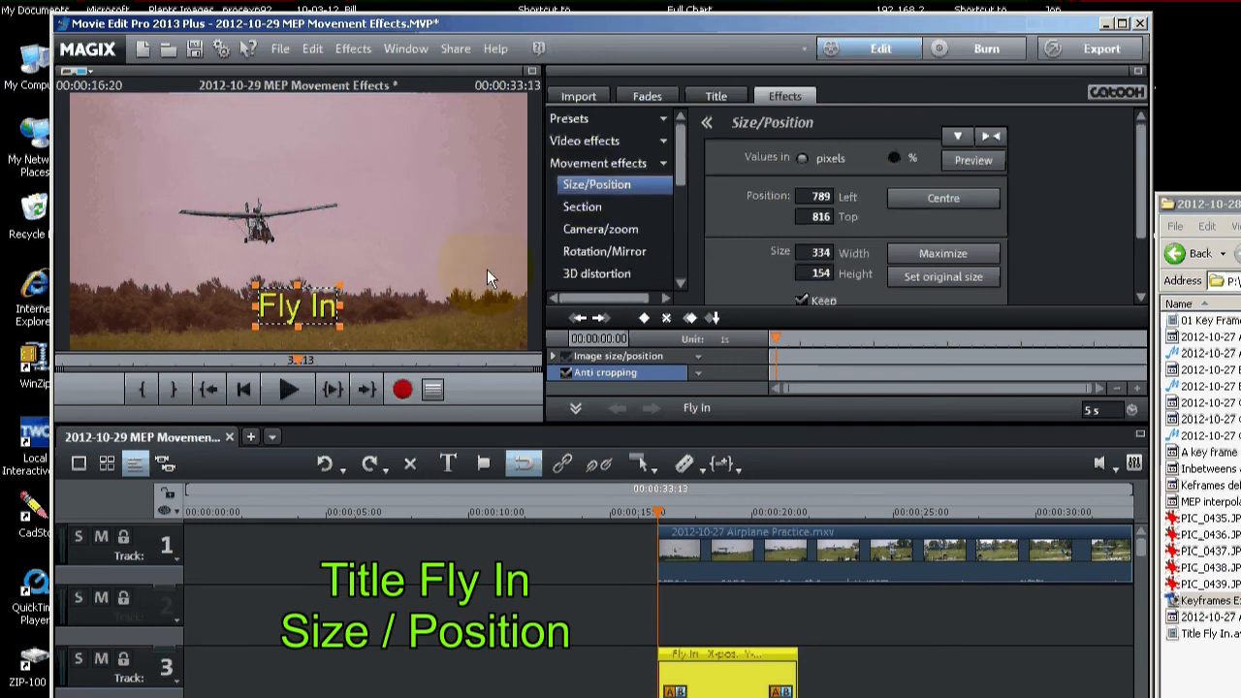
{"action": "left_click_drag", "start_coordinate": [247, 312], "coordinate": [120, 320]}
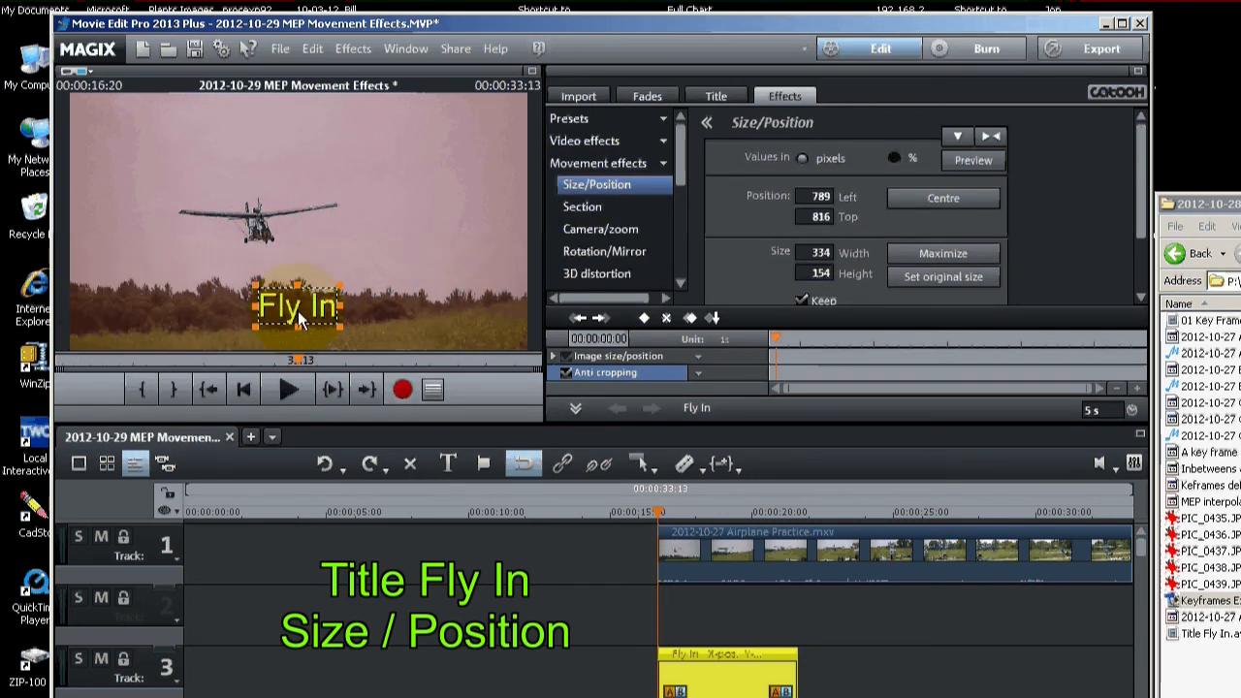
{"action": "left_click_drag", "start_coordinate": [299, 304], "coordinate": [99, 308]}
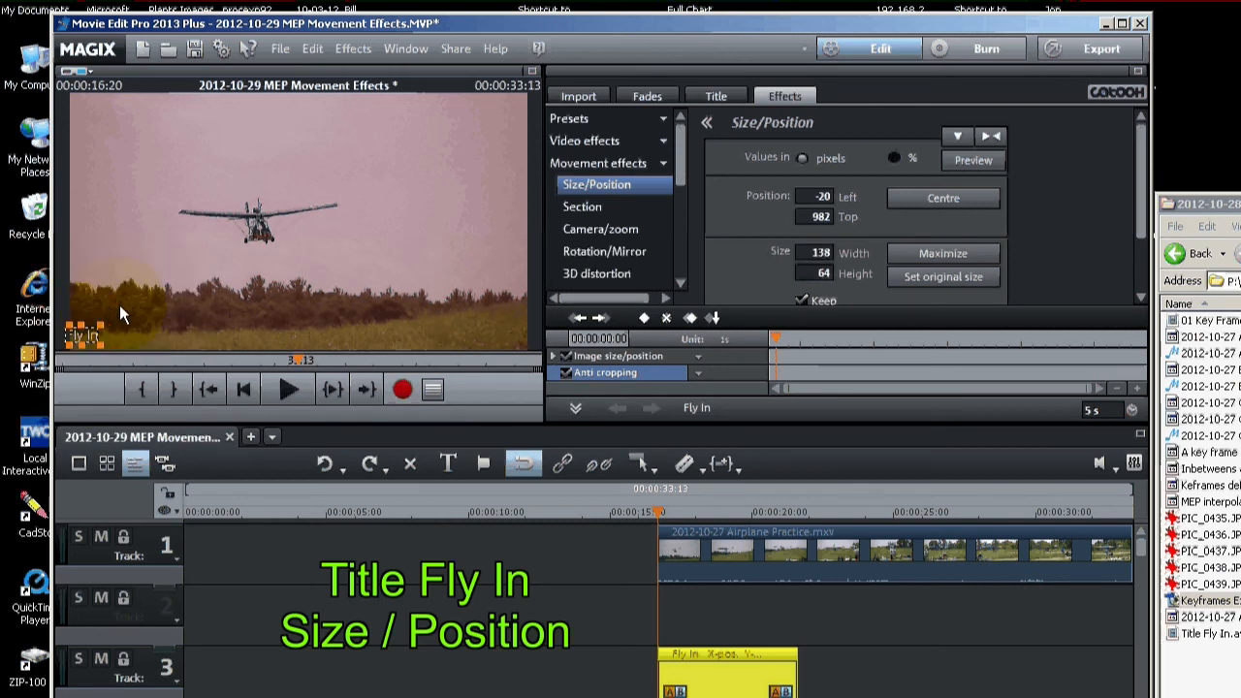
{"action": "left_click", "coordinate": [643, 317]}
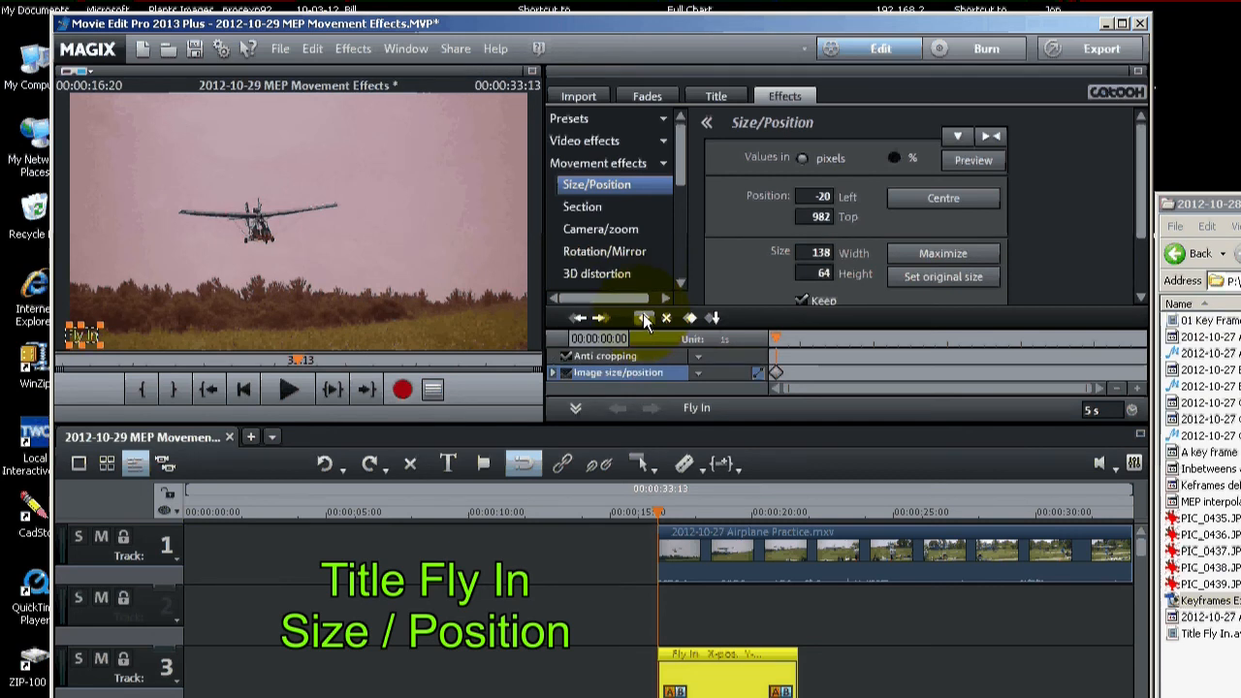
Step: Keyframe the title at 00:00:00:08 (about 90, 503, size 226 × 103) and 00:00:00:18 (about 639, 114, size 254 × 117)
{"action": "mouse_move", "coordinate": [779, 334]}
{"action": "left_mouse_down"}
{"action": "mouse_move", "coordinate": [799, 348]}
{"action": "mouse_move", "coordinate": [793, 339]}
{"action": "left_mouse_up"}
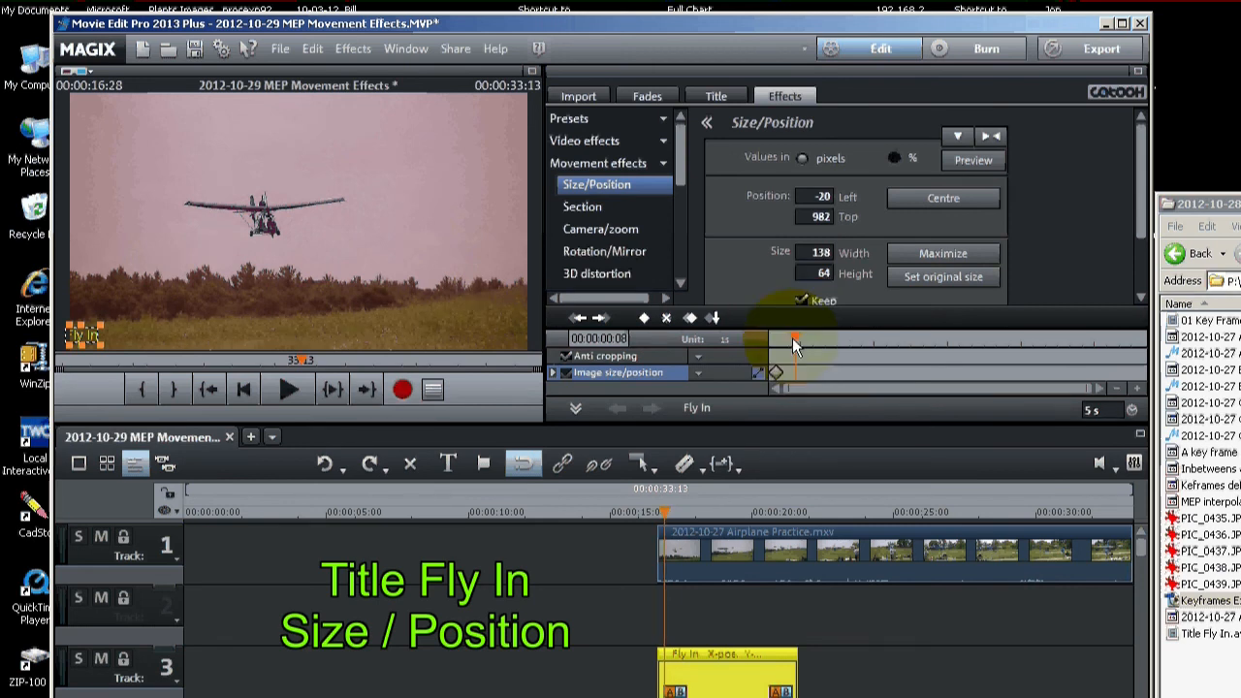
{"action": "left_click", "coordinate": [88, 339]}
{"action": "left_click_drag", "start_coordinate": [88, 335], "coordinate": [153, 211]}
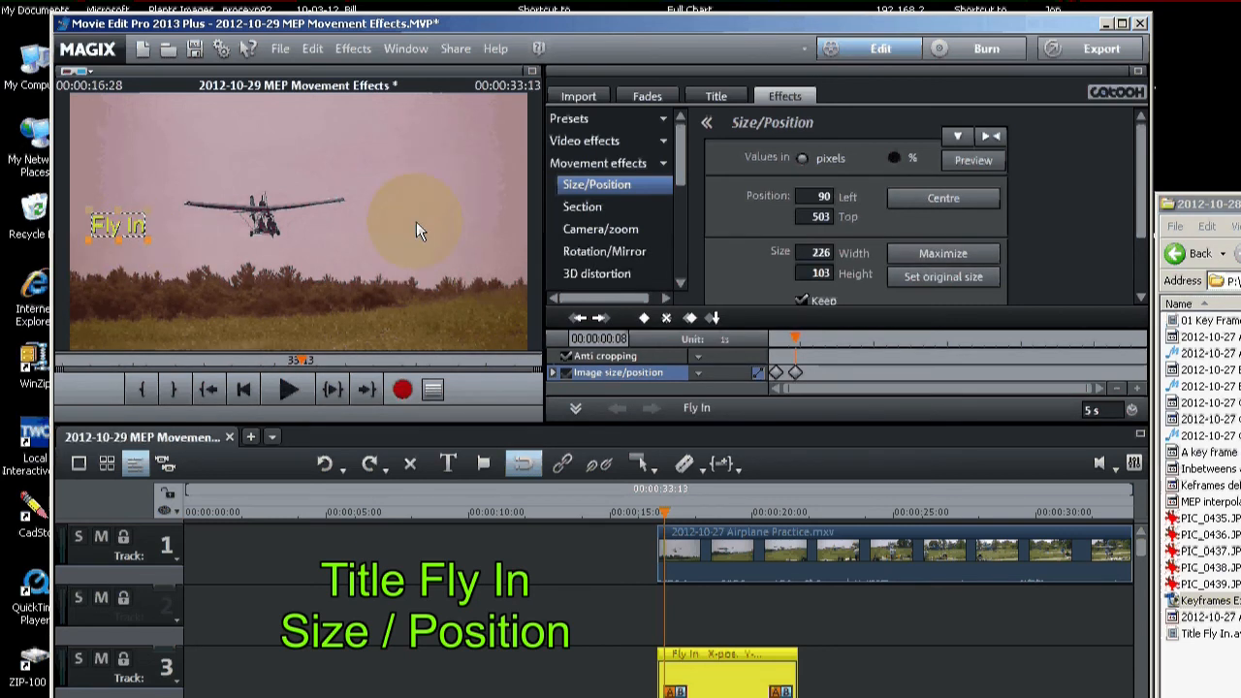
{"action": "left_click_drag", "start_coordinate": [795, 340], "coordinate": [819, 333]}
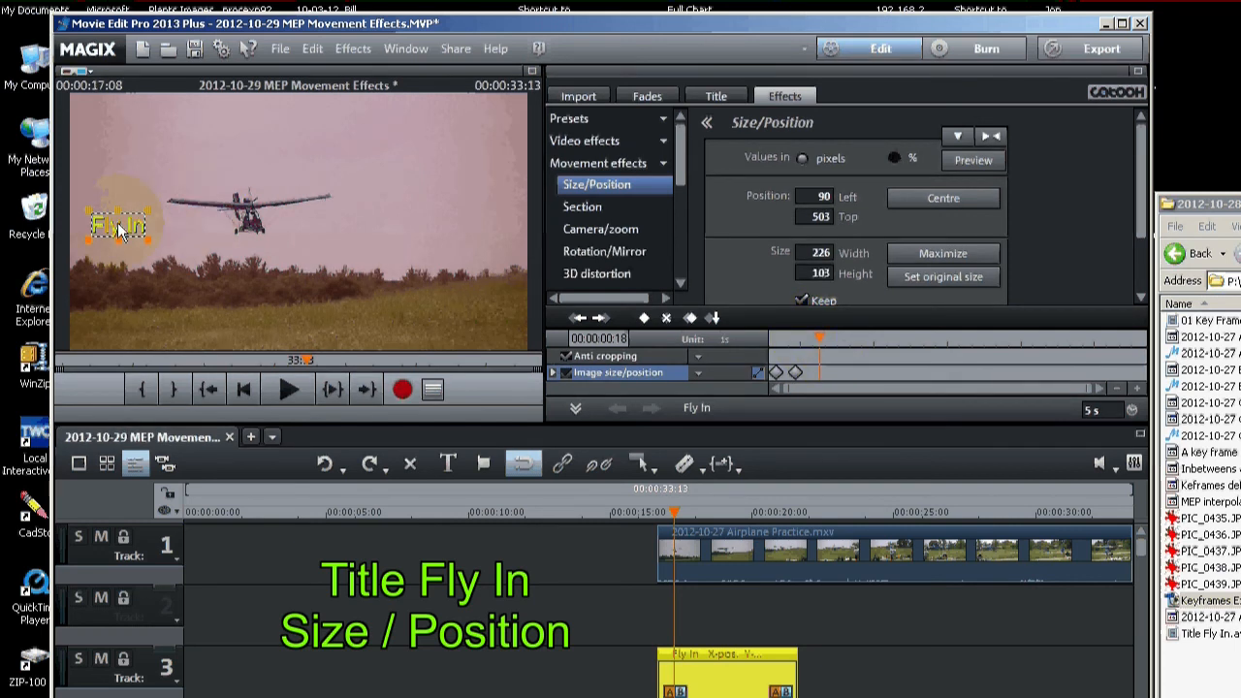
{"action": "left_click_drag", "start_coordinate": [117, 226], "coordinate": [282, 149]}
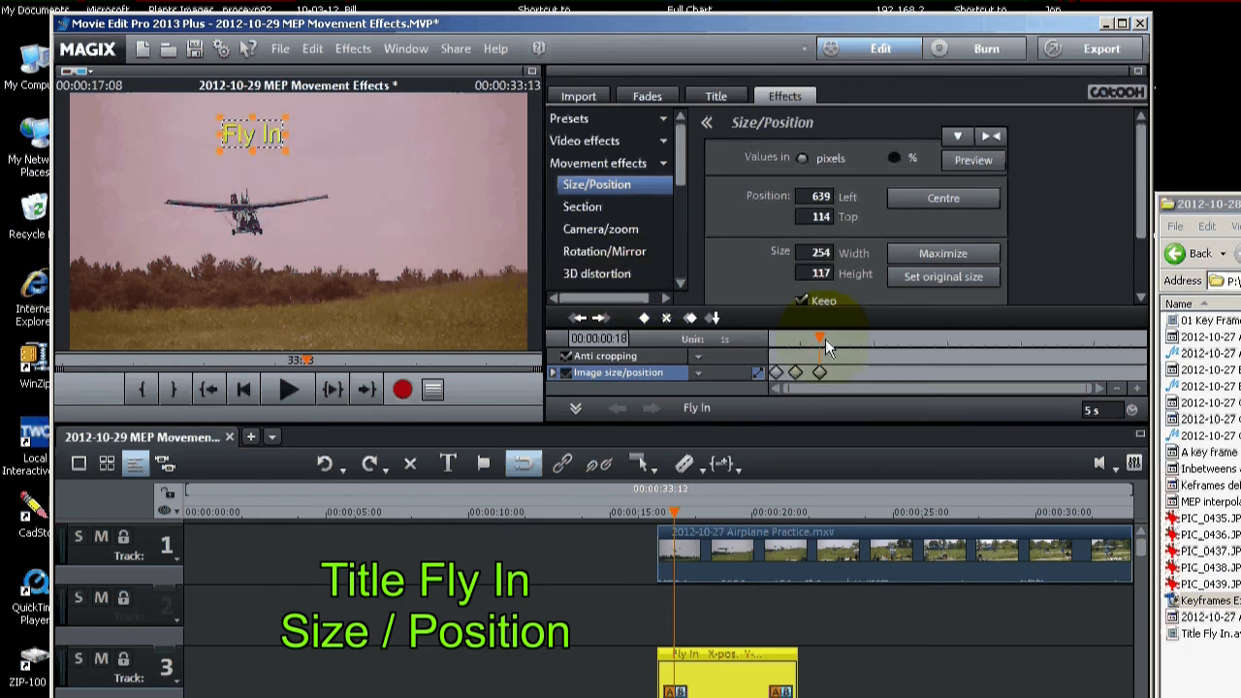
Step: Add a keyframe at 00:00:00:27 with the title moved to about 1210, 166 in the upper right of the picture
{"action": "mouse_move", "coordinate": [825, 338]}
{"action": "left_mouse_down"}
{"action": "mouse_move", "coordinate": [865, 336]}
{"action": "mouse_move", "coordinate": [843, 331]}
{"action": "left_mouse_up"}
{"action": "left_click", "coordinate": [251, 139]}
{"action": "left_click_drag", "start_coordinate": [252, 135], "coordinate": [388, 146]}
Step: Add two more keyframes that move the title down the right side of the picture to about 1226, 642
{"action": "left_click", "coordinate": [840, 336]}
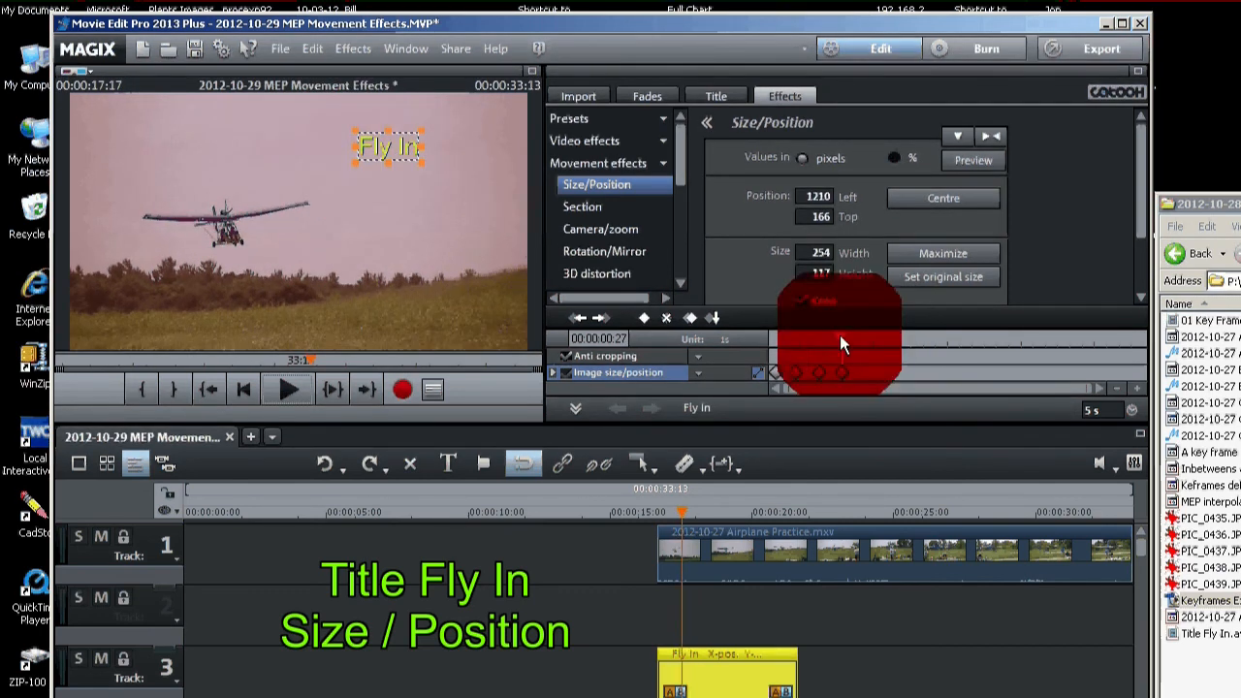
{"action": "left_click_drag", "start_coordinate": [839, 335], "coordinate": [865, 336]}
{"action": "left_click_drag", "start_coordinate": [380, 146], "coordinate": [410, 218]}
{"action": "left_click_drag", "start_coordinate": [865, 336], "coordinate": [888, 340]}
{"action": "left_click_drag", "start_coordinate": [435, 224], "coordinate": [411, 267]}
Step: Keyframe the title further left at 00:00:01:27, then at 00:00:02:09 near 763, 834, enlarged to about 352 × 163
{"action": "left_click_drag", "start_coordinate": [890, 336], "coordinate": [915, 336]}
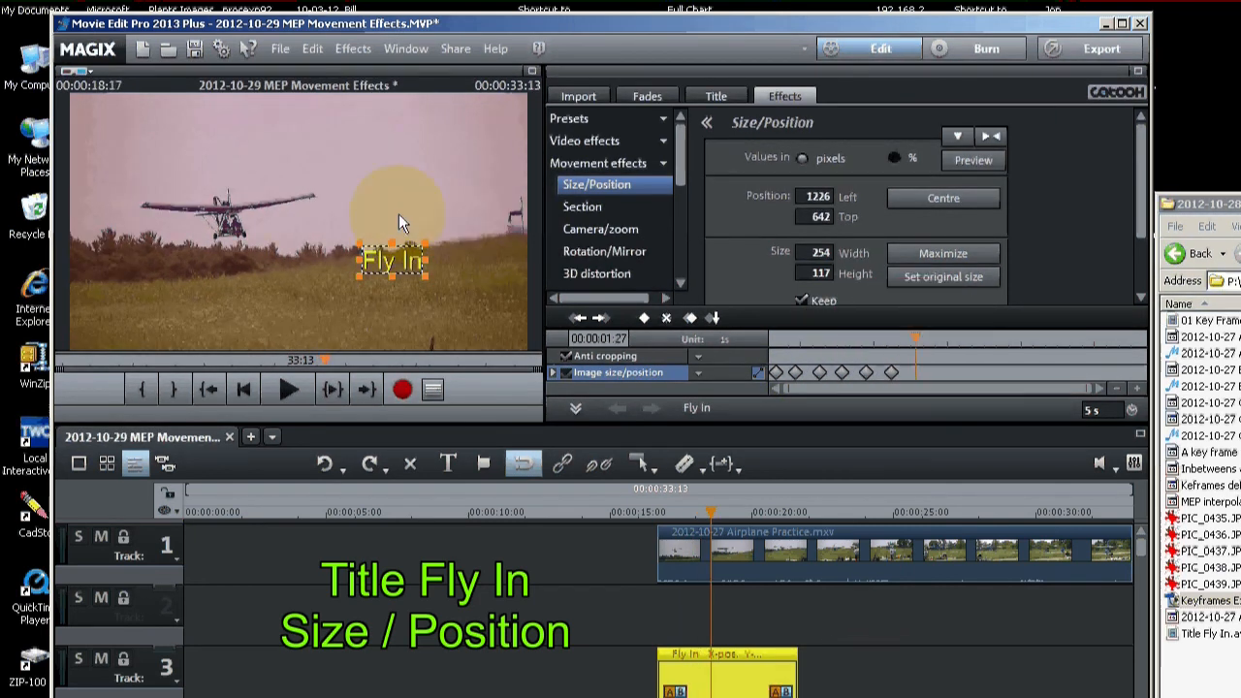
{"action": "left_click_drag", "start_coordinate": [394, 262], "coordinate": [363, 265]}
{"action": "left_click", "coordinate": [944, 337]}
{"action": "left_click_drag", "start_coordinate": [303, 311], "coordinate": [292, 317]}
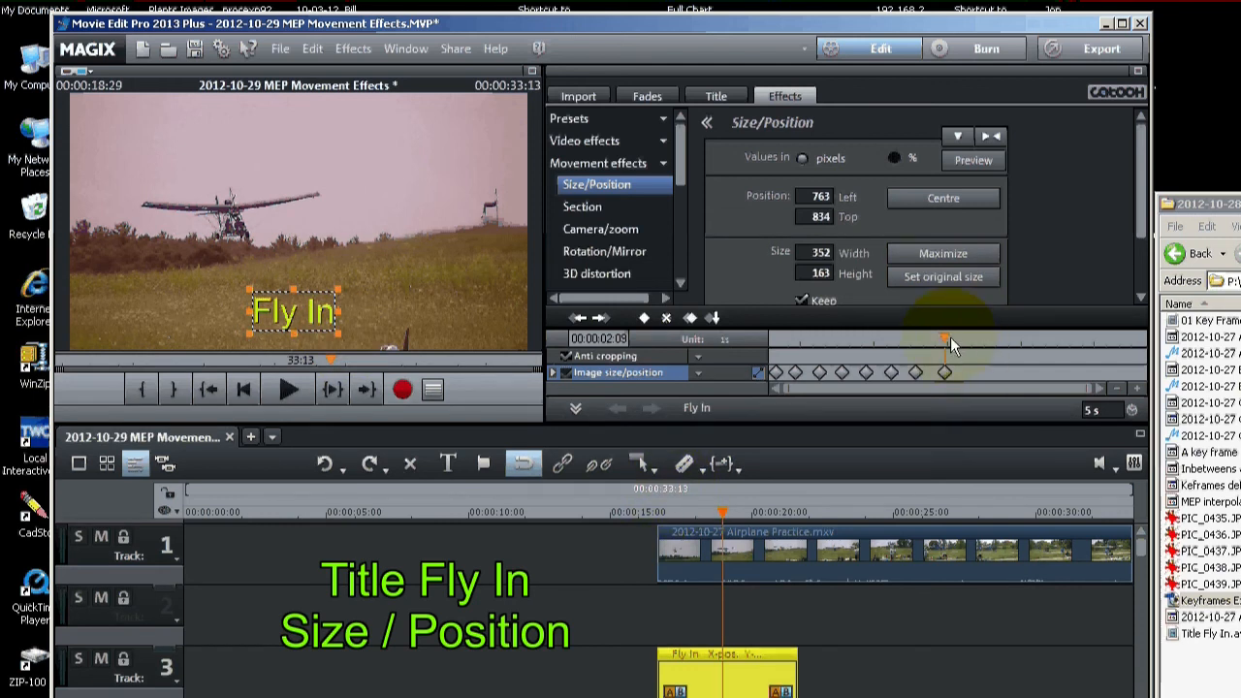
Step: Play the title fly-in animation from its first keyframe
{"action": "left_click", "coordinate": [749, 327]}
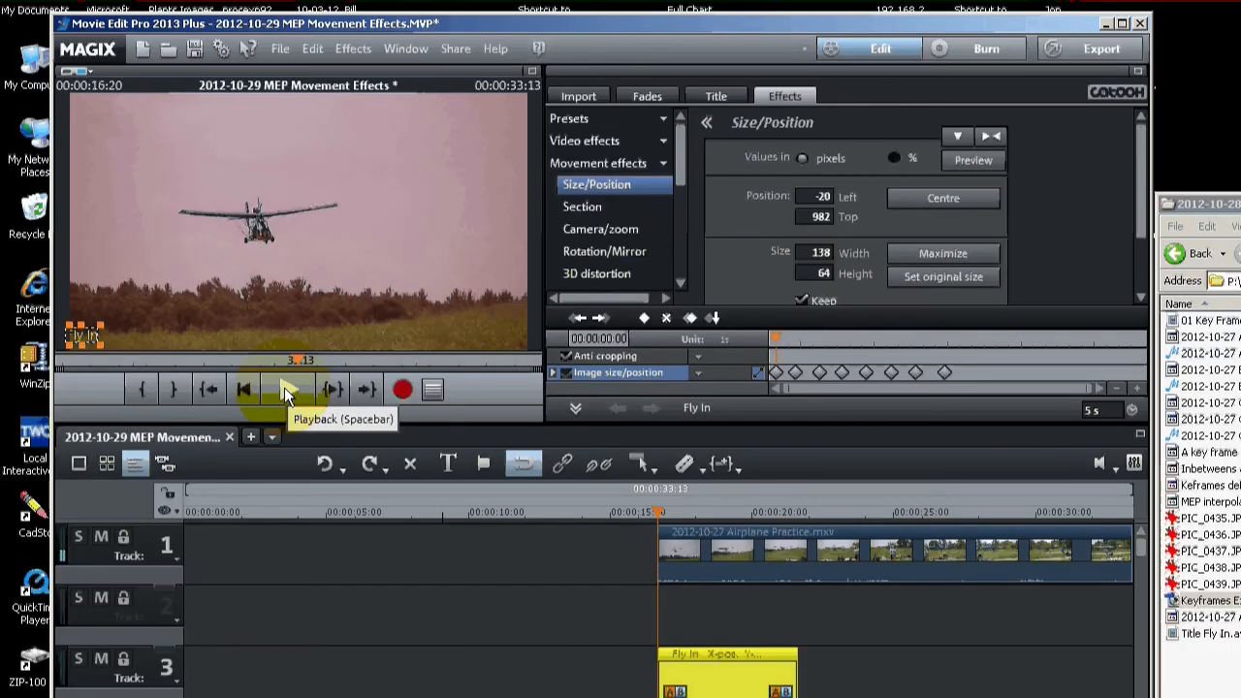
{"action": "left_click", "coordinate": [284, 387]}
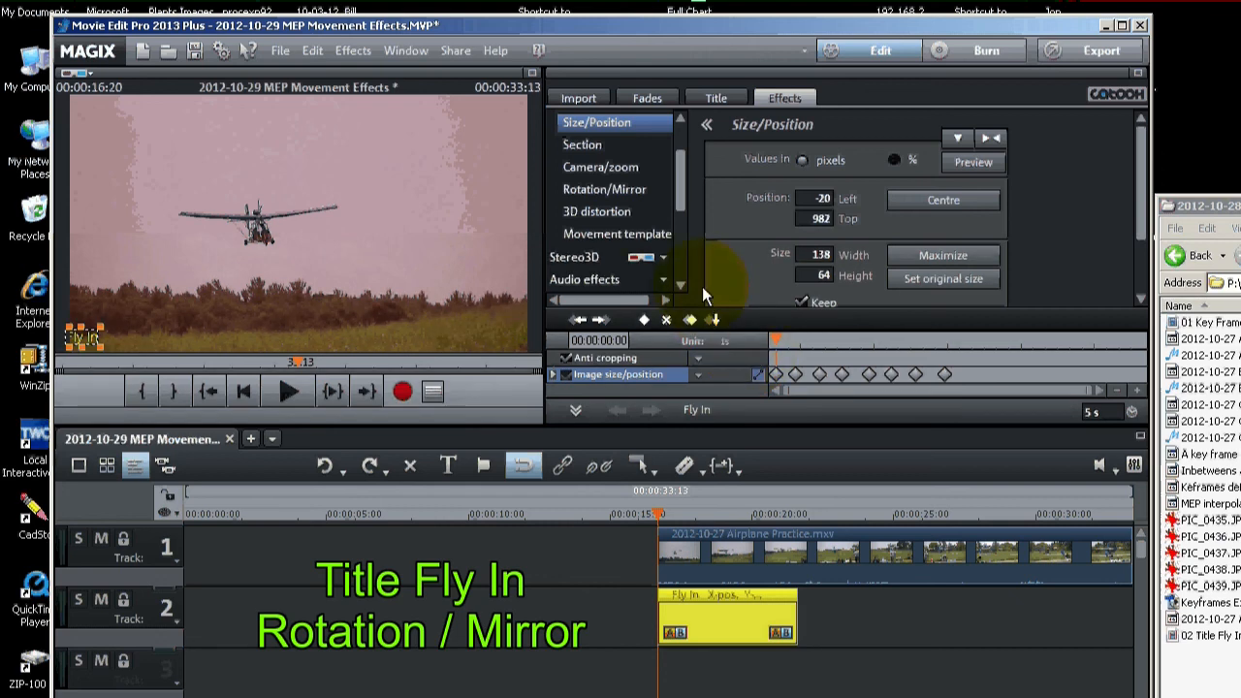
Step: Rotate the title at its 00:00:00:08 keyframe with the three Rotation/Mirroring dials set to 50, 34 and 47
{"action": "mouse_move", "coordinate": [679, 171]}
{"action": "left_mouse_down"}
{"action": "mouse_move", "coordinate": [677, 142]}
{"action": "mouse_move", "coordinate": [674, 181]}
{"action": "left_mouse_up"}
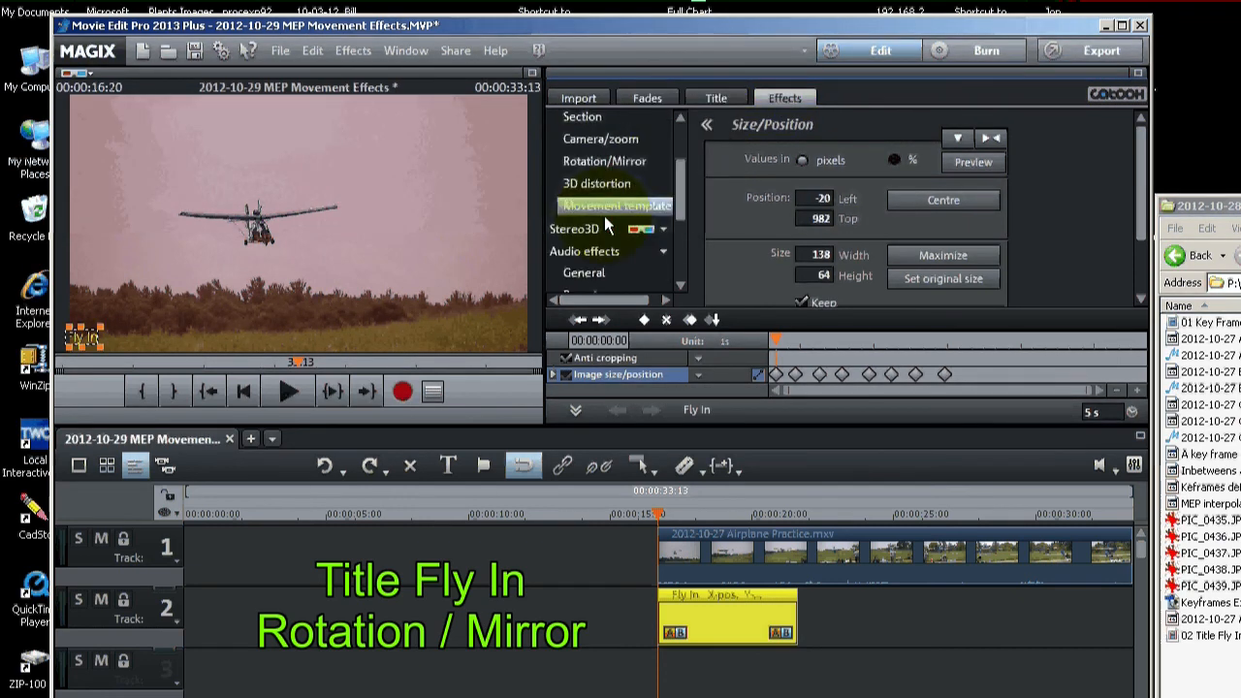
{"action": "left_click", "coordinate": [593, 157]}
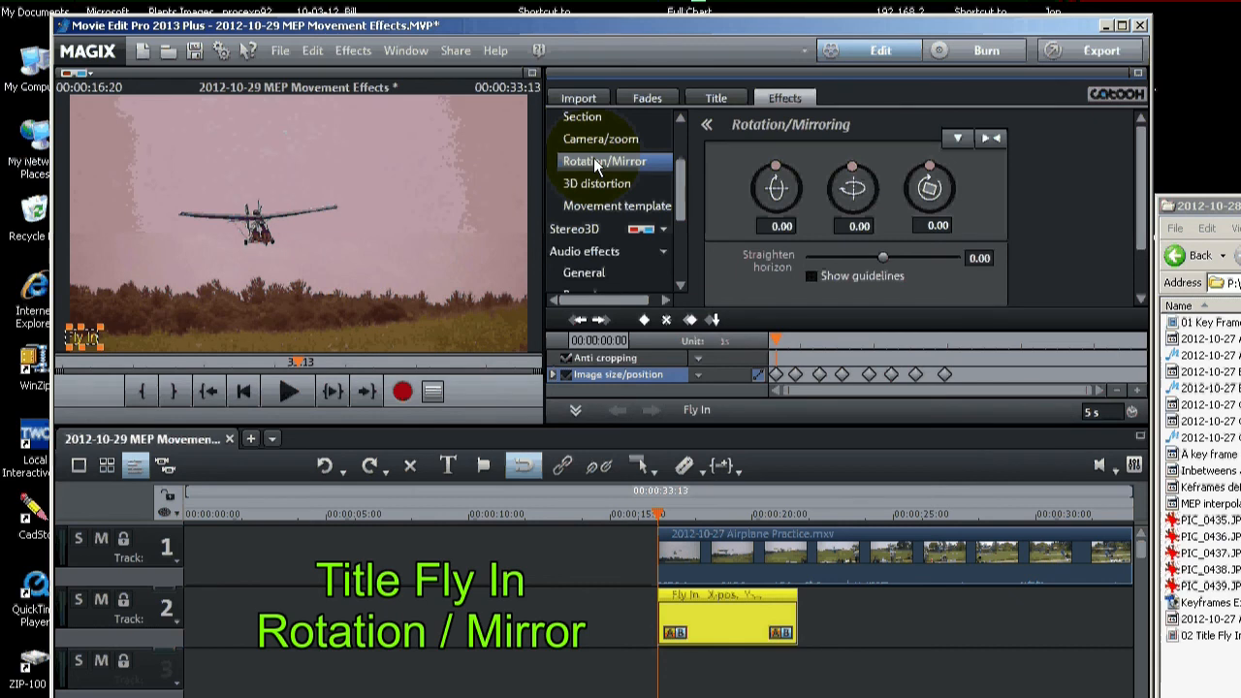
{"action": "left_click", "coordinate": [796, 374]}
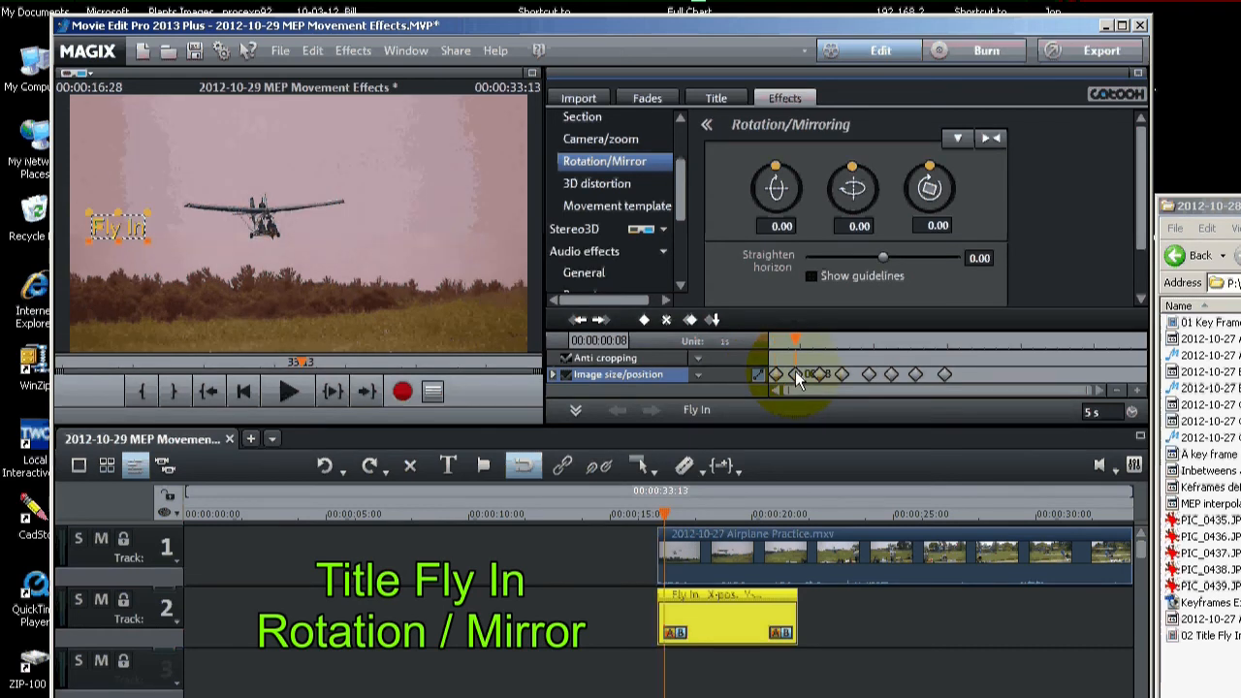
{"action": "left_click", "coordinate": [776, 205]}
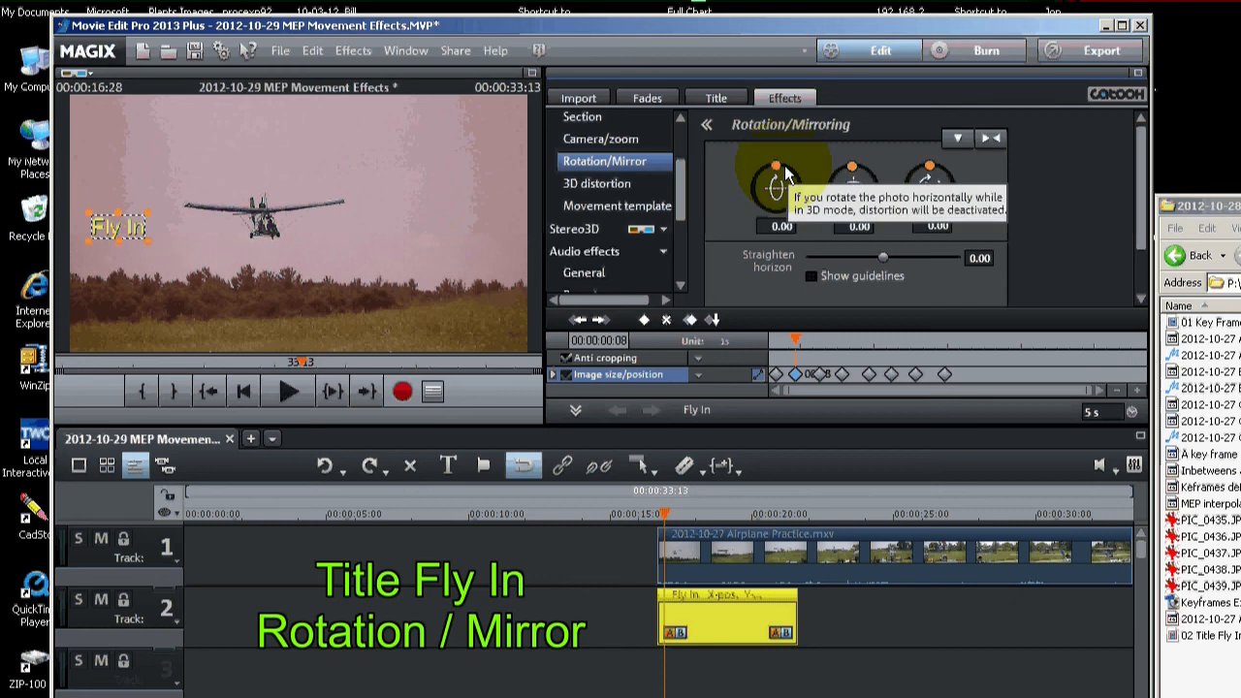
{"action": "left_click_drag", "start_coordinate": [775, 163], "coordinate": [949, 182]}
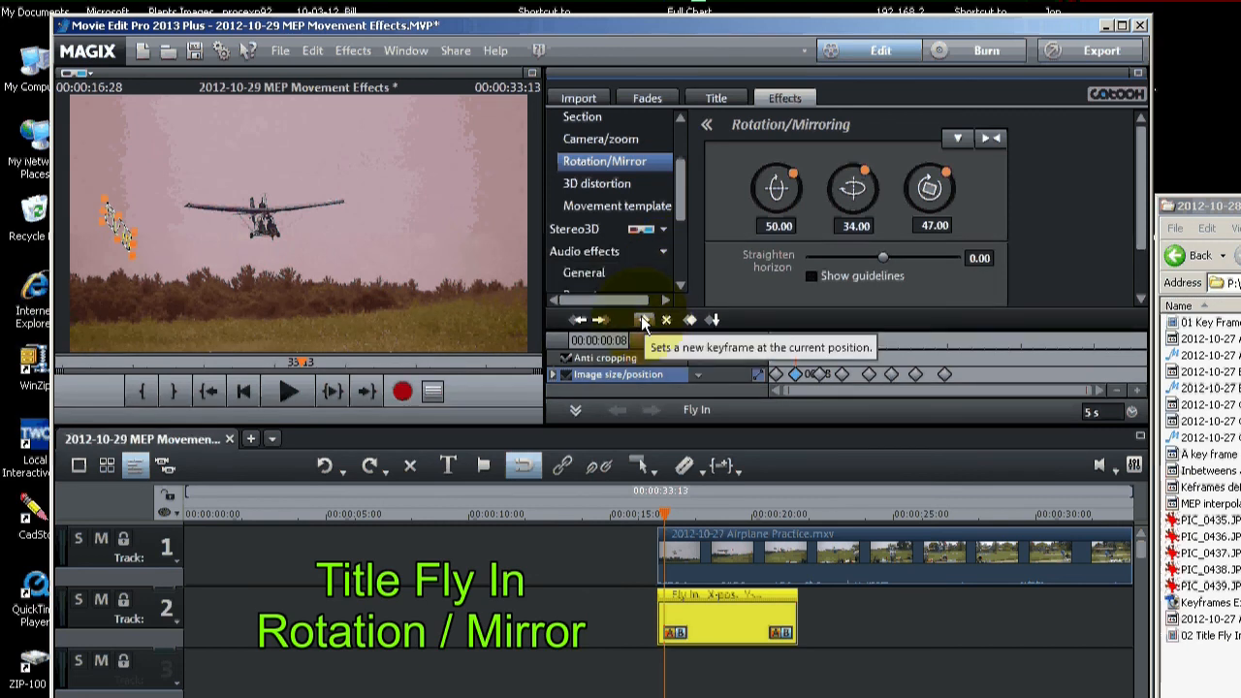
Step: Turn the title further with the Rotation/Mirroring dials at its 00:00:00:18 keyframe
{"action": "left_click", "coordinate": [818, 375]}
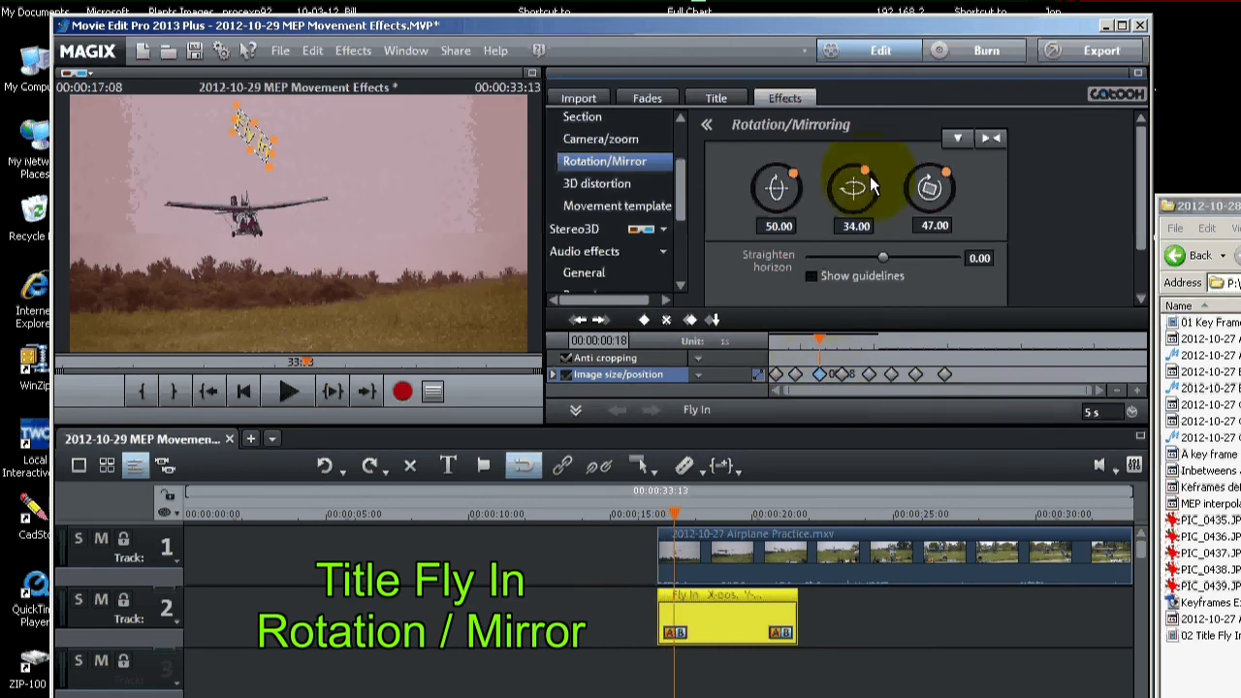
{"action": "left_click_drag", "start_coordinate": [871, 185], "coordinate": [951, 187]}
{"action": "right_click", "coordinate": [881, 189]}
Step: Set the three rotation dials to 160, 142 and 144 at the title's 00:00:00:27 keyframe
{"action": "left_click", "coordinate": [841, 374]}
{"action": "left_click", "coordinate": [784, 212]}
{"action": "left_click", "coordinate": [870, 182]}
{"action": "left_click", "coordinate": [868, 205]}
{"action": "left_click", "coordinate": [868, 211]}
{"action": "left_click", "coordinate": [941, 203]}
{"action": "left_click", "coordinate": [643, 319]}
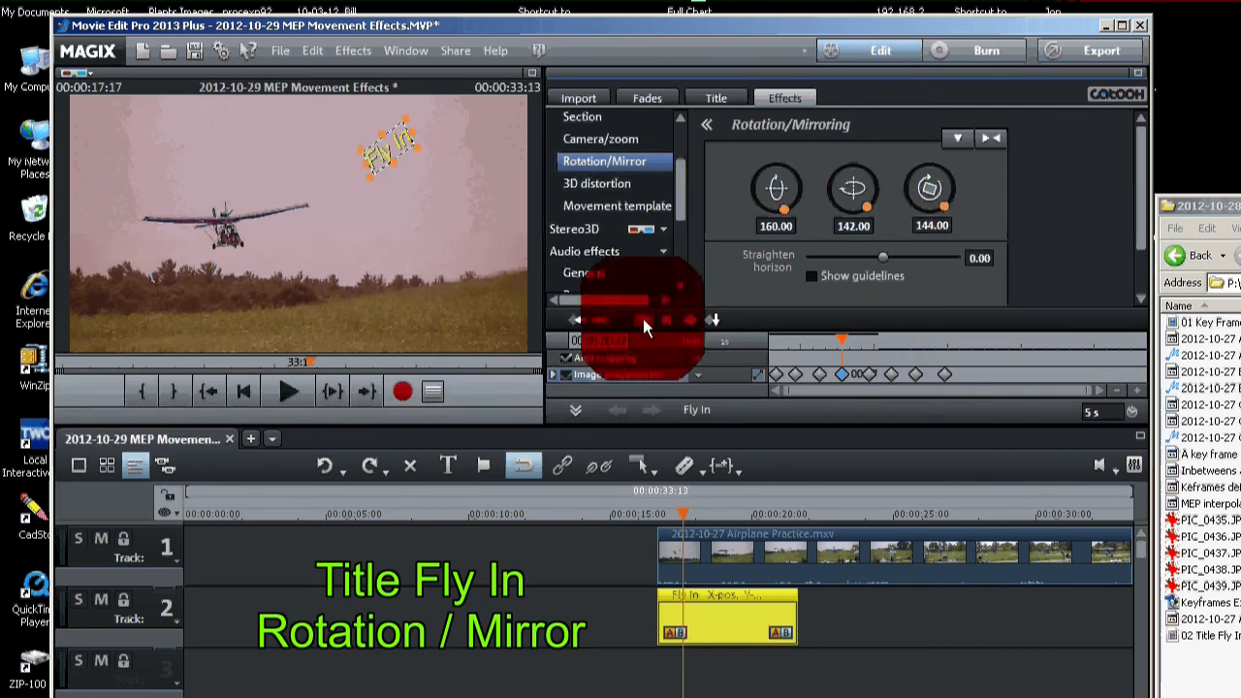
Step: Rotate the title to 227, 217 and 213 on the three dials at its 00:00:01:08 keyframe
{"action": "left_click", "coordinate": [869, 373]}
{"action": "left_click", "coordinate": [784, 216]}
{"action": "left_click", "coordinate": [763, 203]}
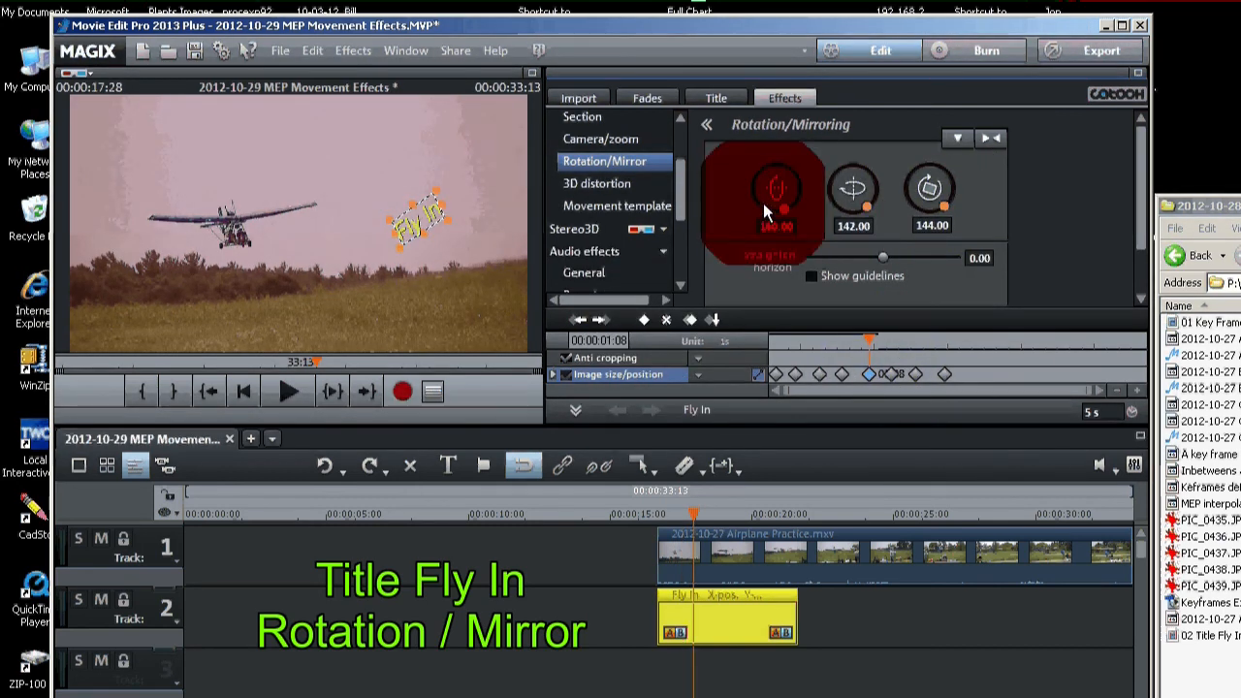
{"action": "left_click", "coordinate": [755, 205]}
{"action": "left_click", "coordinate": [837, 210]}
{"action": "left_click", "coordinate": [945, 211]}
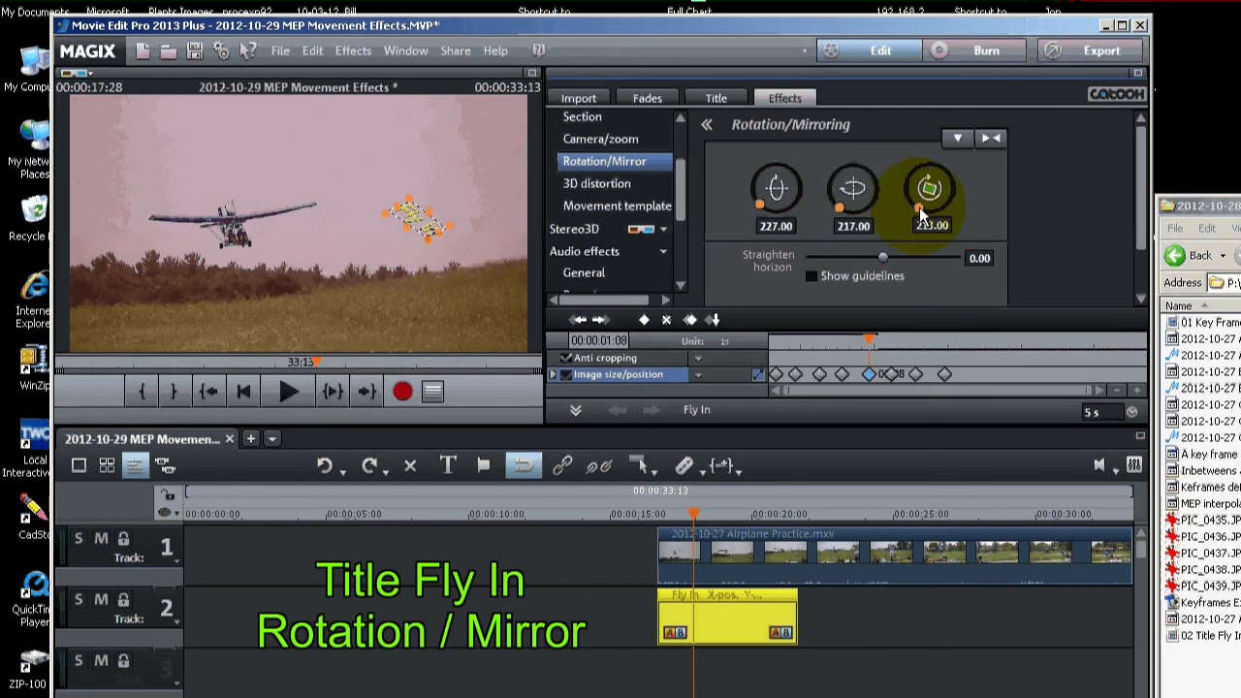
Step: Set the title's rotation to 293, -70 and -59 at its 00:00:01:17 keyframe
{"action": "left_click", "coordinate": [891, 373]}
{"action": "left_click_drag", "start_coordinate": [747, 181], "coordinate": [831, 182]}
{"action": "left_click", "coordinate": [828, 182]}
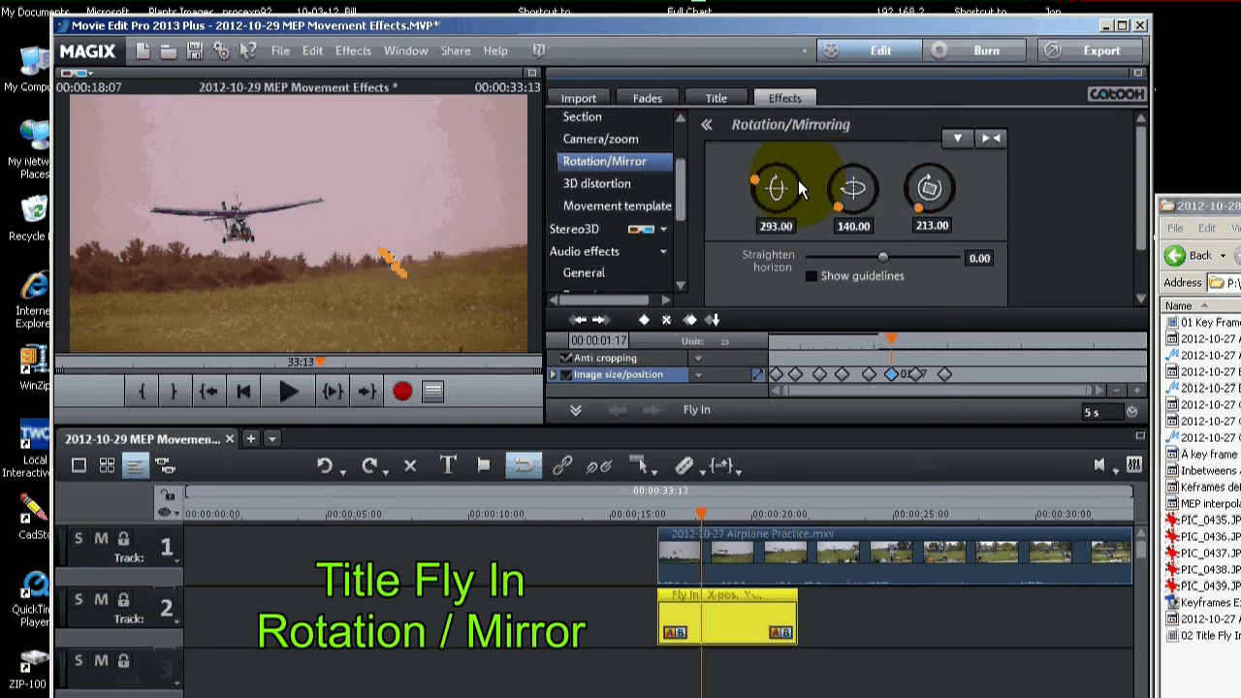
{"action": "left_click", "coordinate": [917, 206]}
{"action": "left_click_drag", "start_coordinate": [918, 209], "coordinate": [919, 197]}
Step: Set the title's rotation to 331, -24 and -24 at its 00:00:01:27 keyframe
{"action": "left_click", "coordinate": [917, 371]}
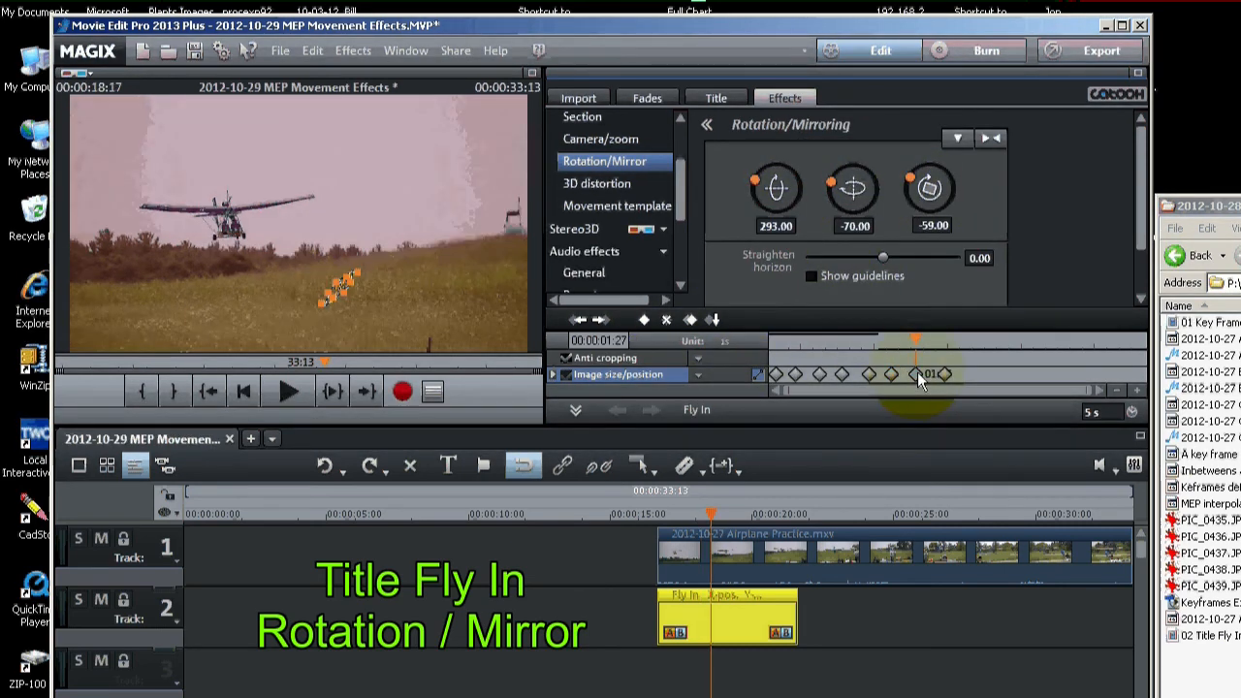
{"action": "left_click_drag", "start_coordinate": [759, 146], "coordinate": [762, 171]}
{"action": "left_click_drag", "start_coordinate": [848, 178], "coordinate": [918, 165]}
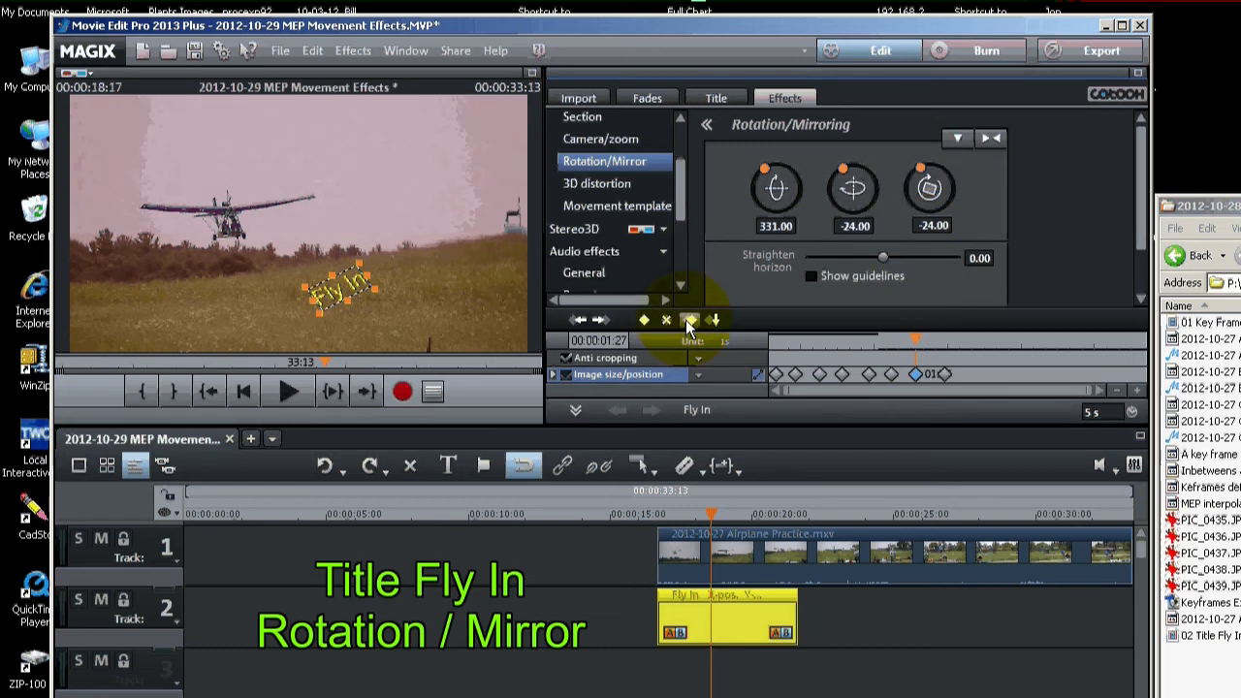
Step: Straighten the title at its last keyframe, 00:00:02:09, with rotation values 0, 1 and 0, and play the animation
{"action": "left_click", "coordinate": [944, 375]}
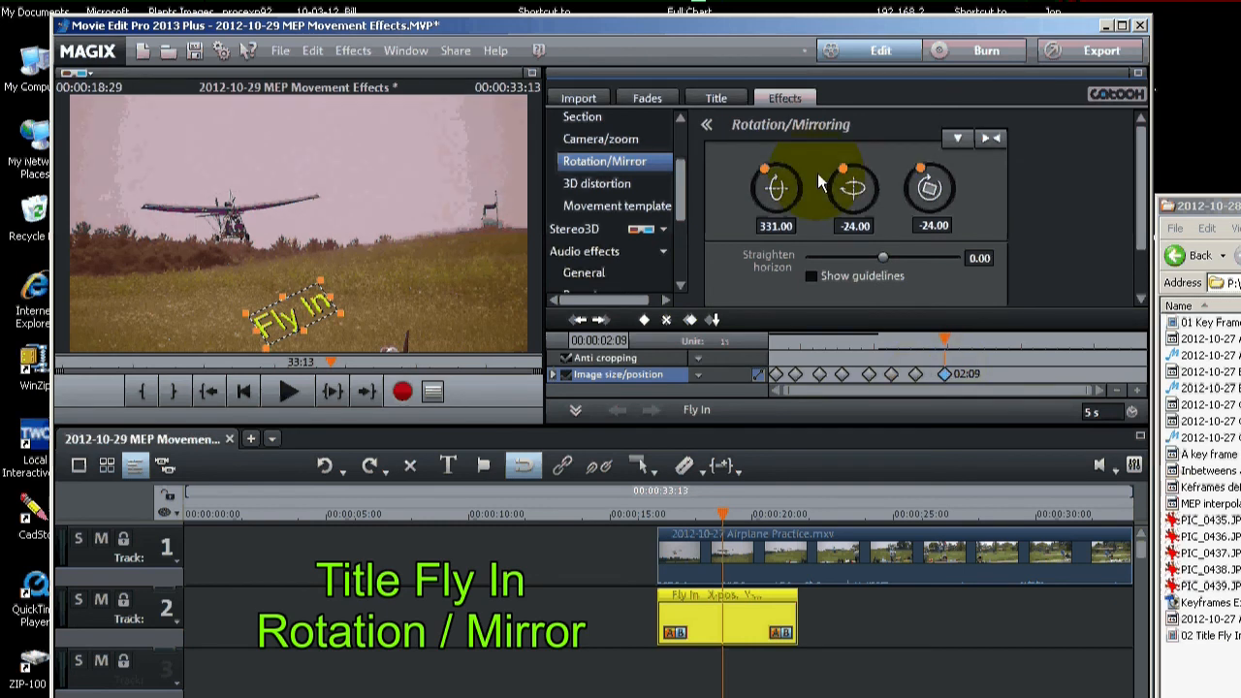
{"action": "left_click_drag", "start_coordinate": [766, 162], "coordinate": [781, 179]}
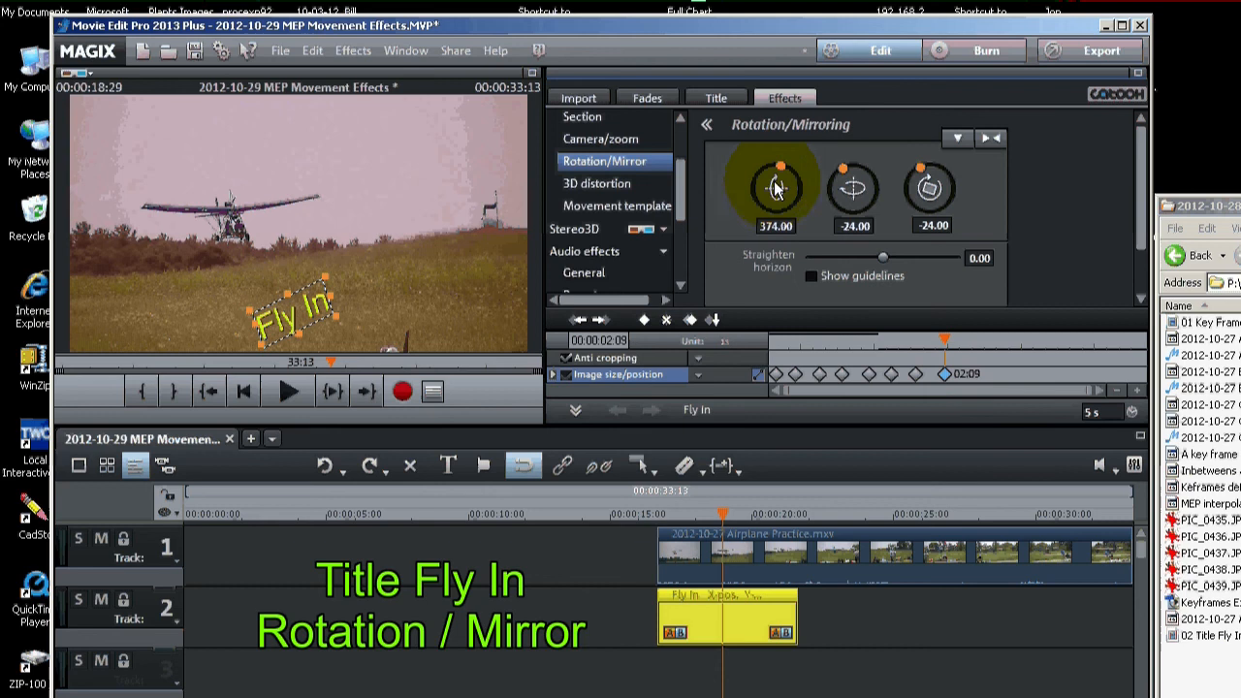
{"action": "double_click", "coordinate": [775, 187]}
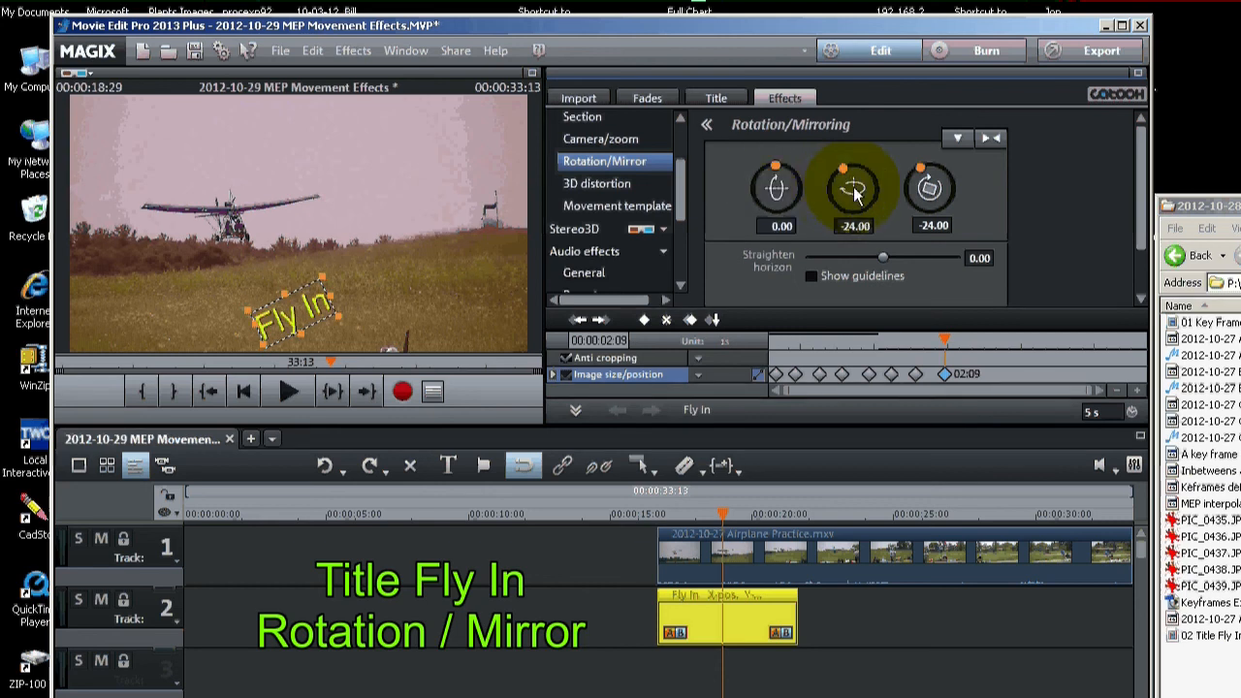
{"action": "double_click", "coordinate": [853, 172]}
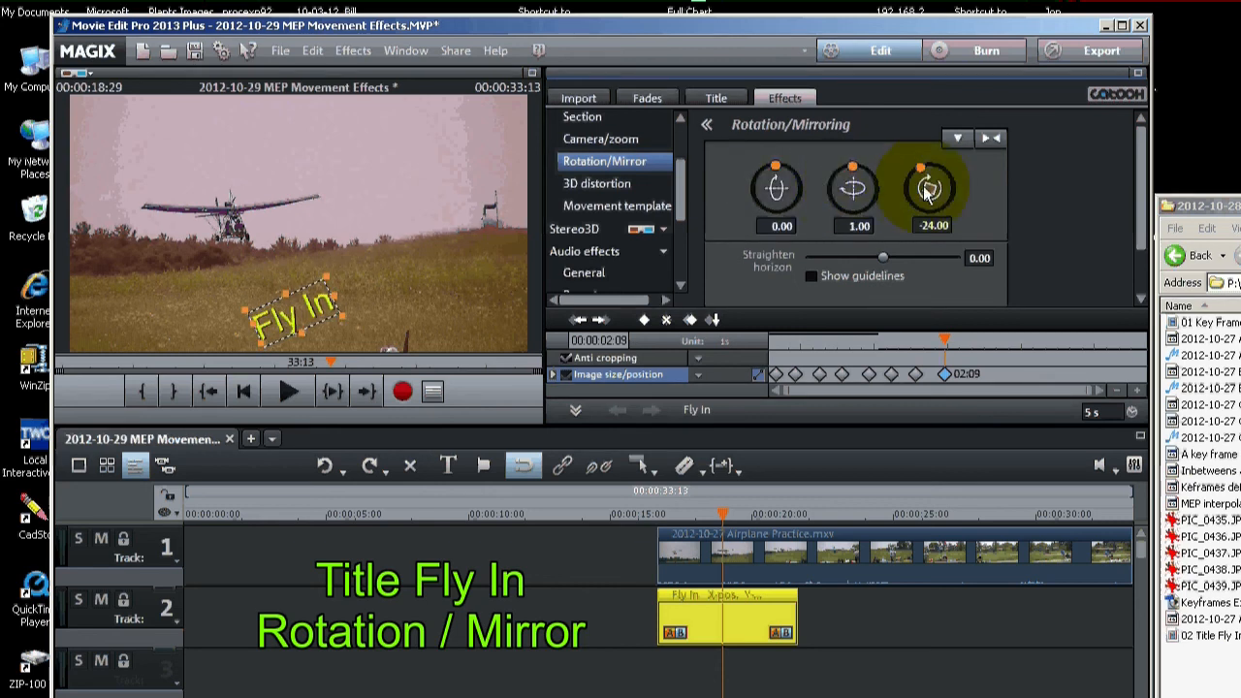
{"action": "double_click", "coordinate": [926, 187]}
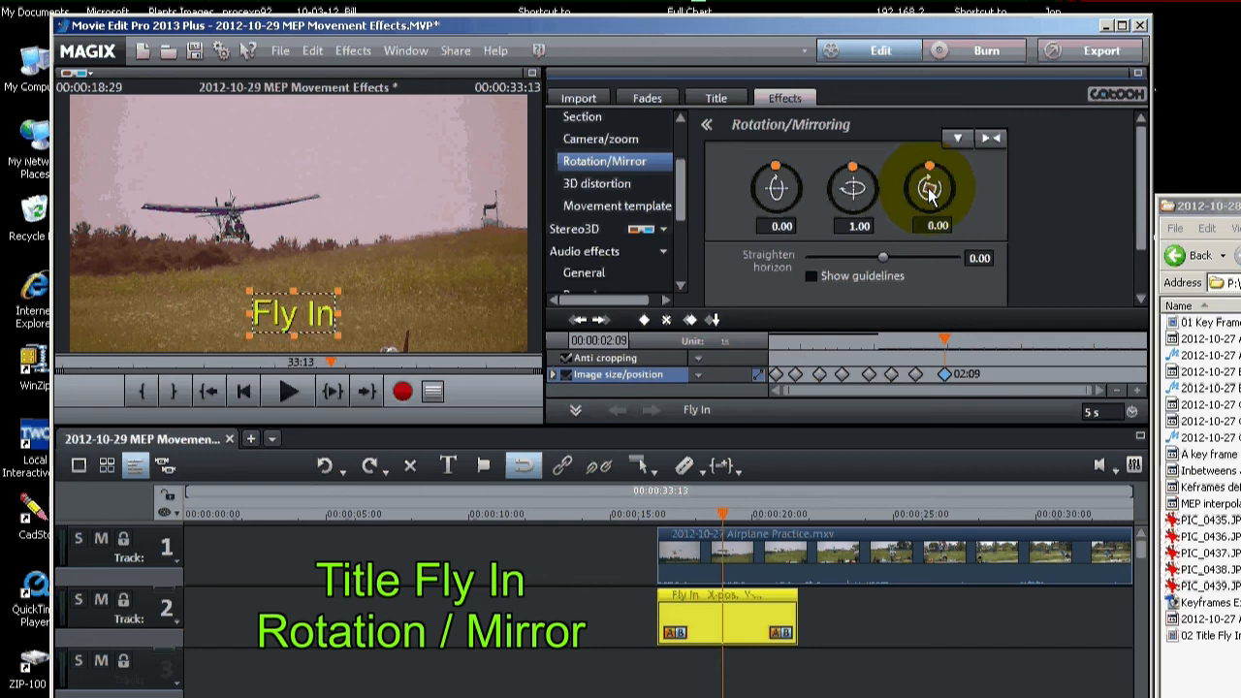
{"action": "left_click", "coordinate": [440, 281]}
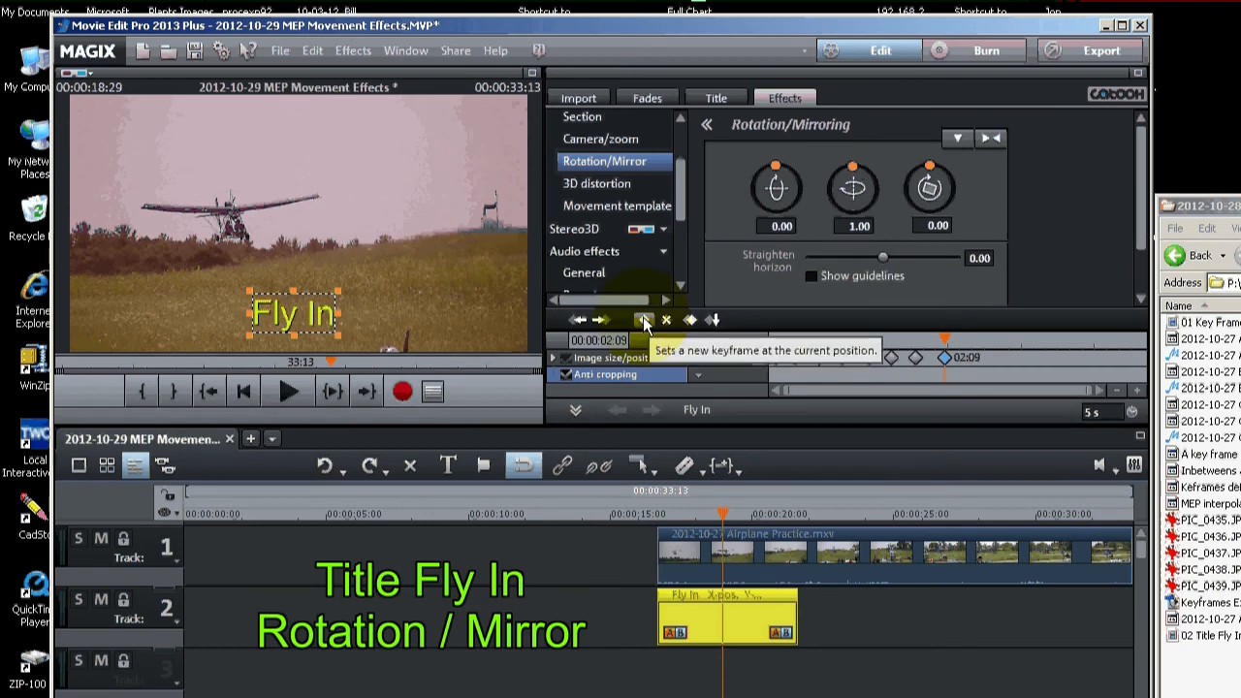
{"action": "left_click", "coordinate": [643, 320]}
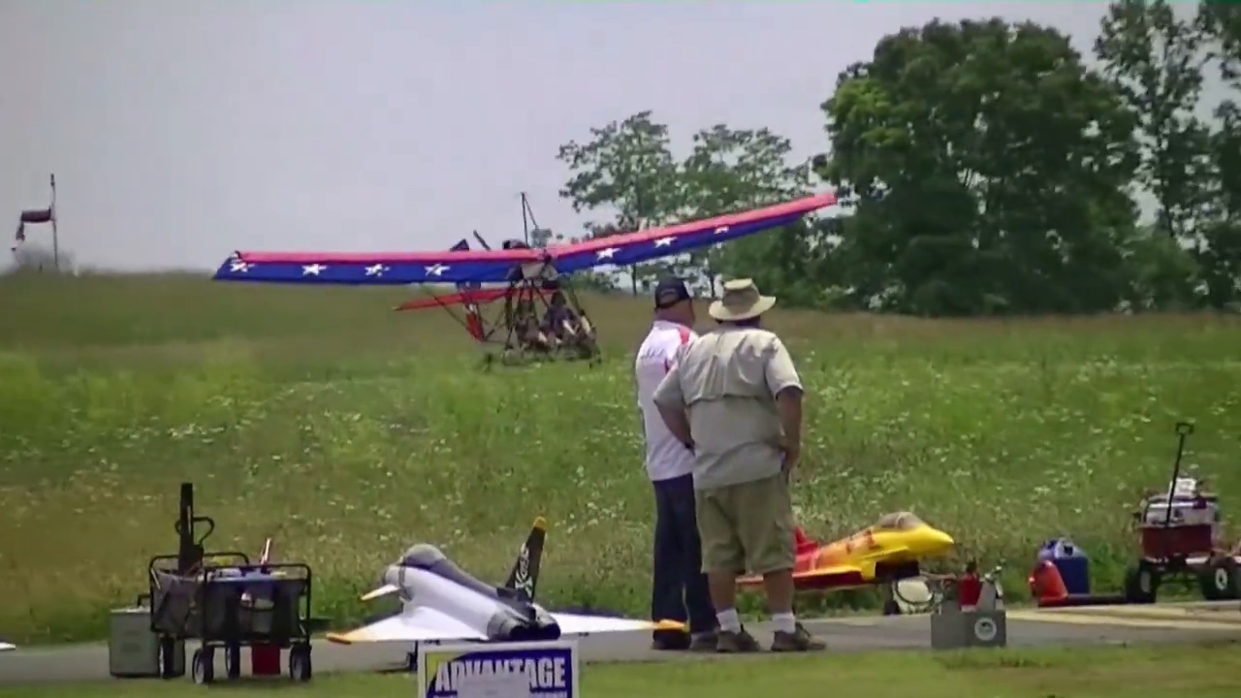
{"action": "left_click", "coordinate": [290, 391]}
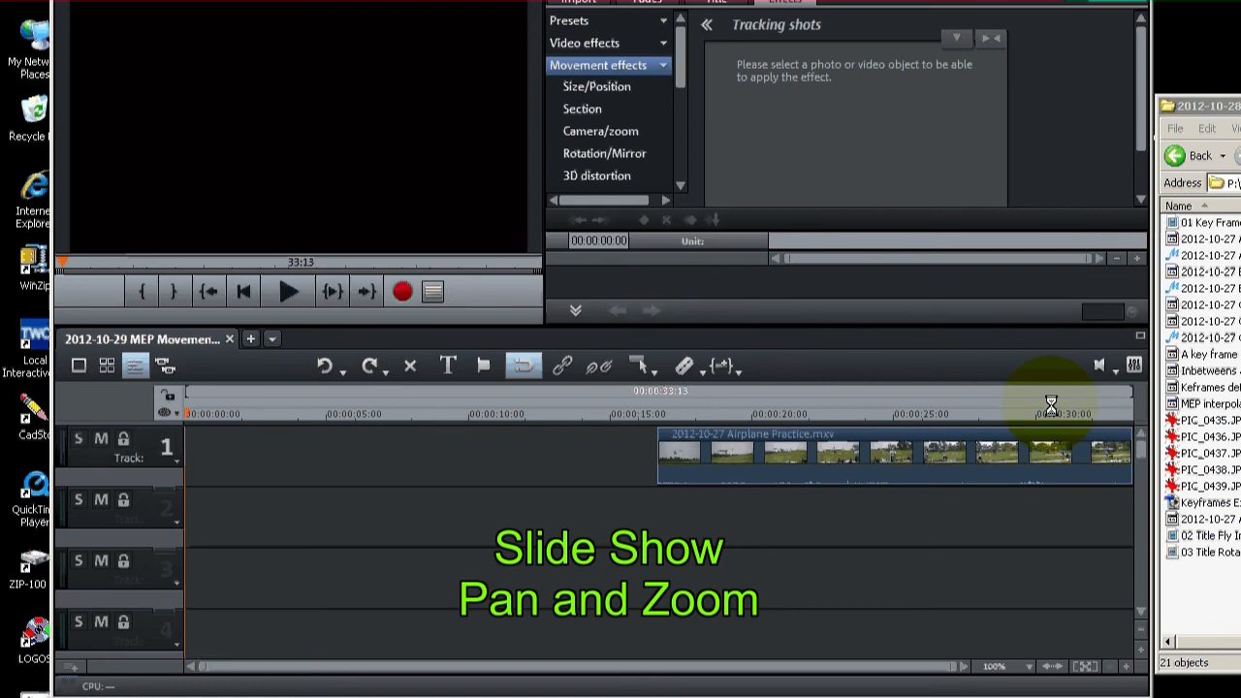
Step: Place PIC_0435.JPG, PIC_0436.JPG and PIC_0437.JPG end to end on track 1, moving the airplane clip later to make room
{"action": "mouse_move", "coordinate": [1208, 421]}
{"action": "left_mouse_down"}
{"action": "mouse_move", "coordinate": [832, 426]}
{"action": "mouse_move", "coordinate": [323, 491]}
{"action": "mouse_move", "coordinate": [258, 452]}
{"action": "left_mouse_up"}
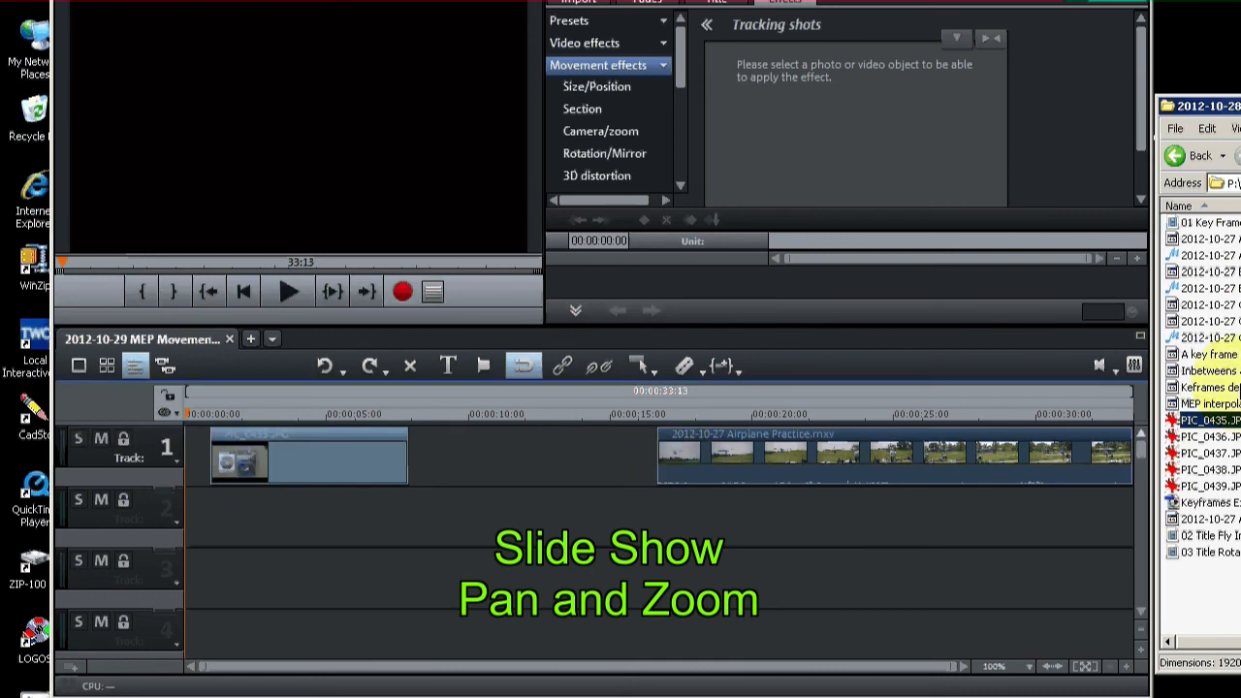
{"action": "left_click_drag", "start_coordinate": [1236, 436], "coordinate": [456, 444]}
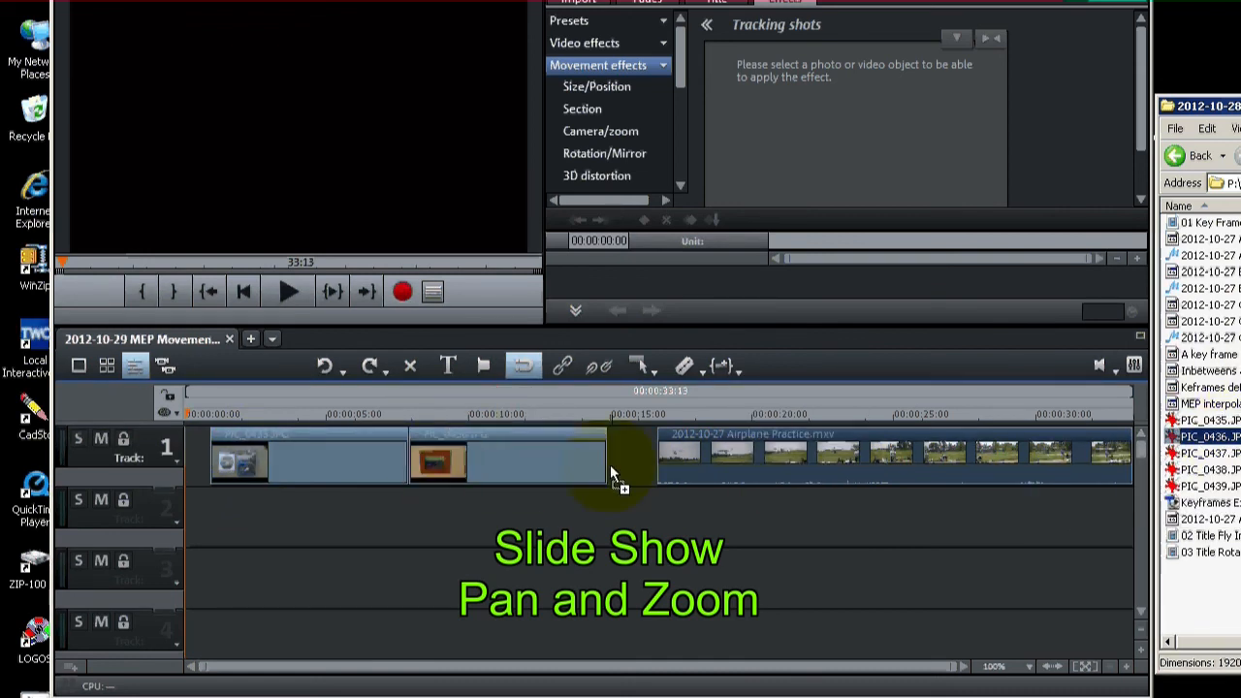
{"action": "left_click", "coordinate": [1051, 666]}
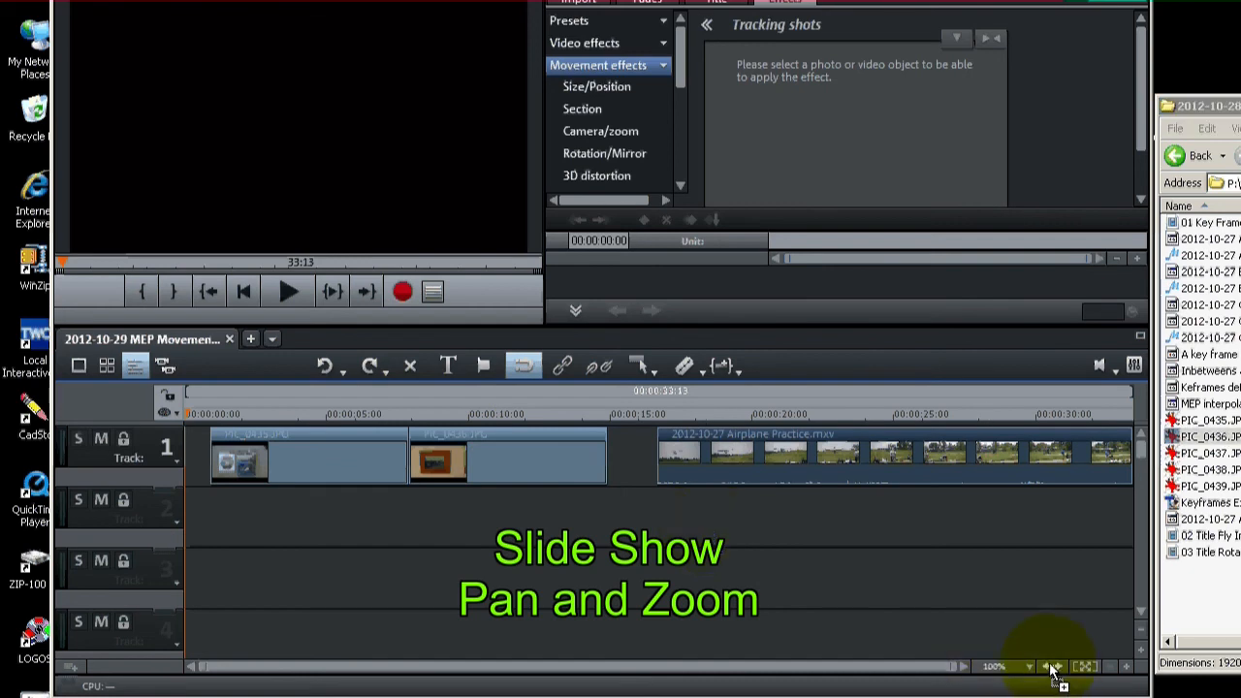
{"action": "left_click_drag", "start_coordinate": [726, 446], "coordinate": [1015, 446]}
{"action": "left_click_drag", "start_coordinate": [1202, 452], "coordinate": [575, 443]}
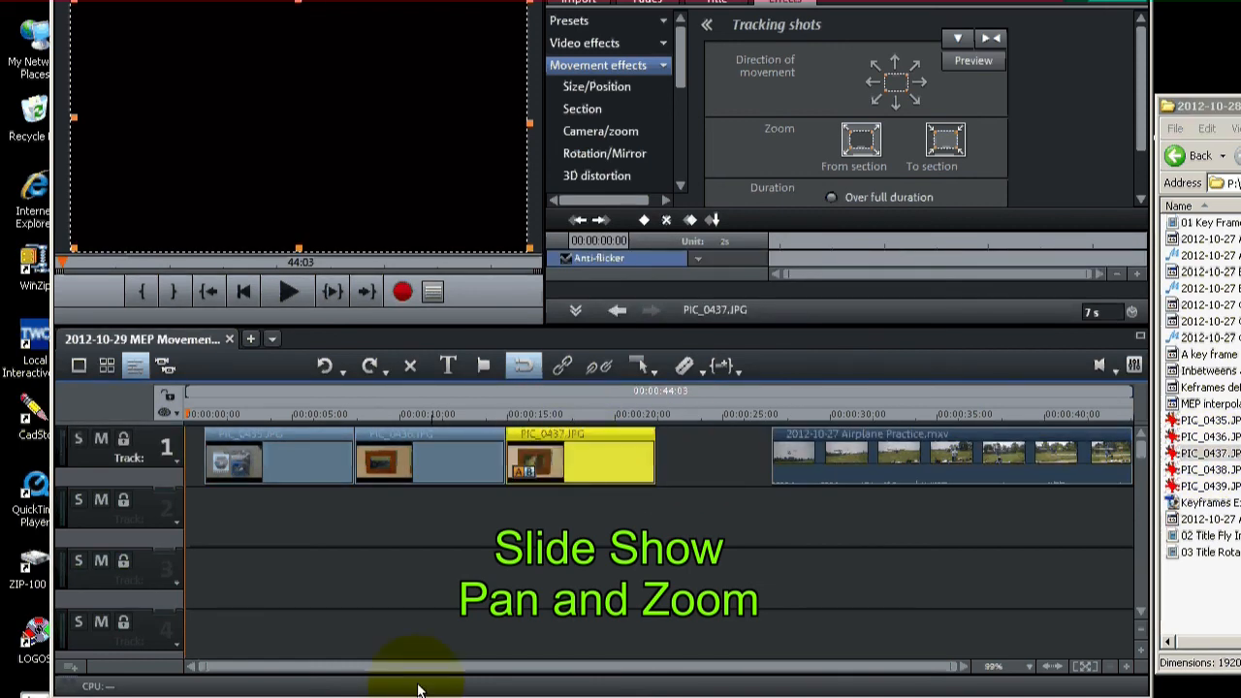
Step: At the start of PIC_0435.JPG, set a Camera/zoom frame around the lower part of the software box as the first keyframe
{"action": "left_click", "coordinate": [205, 413]}
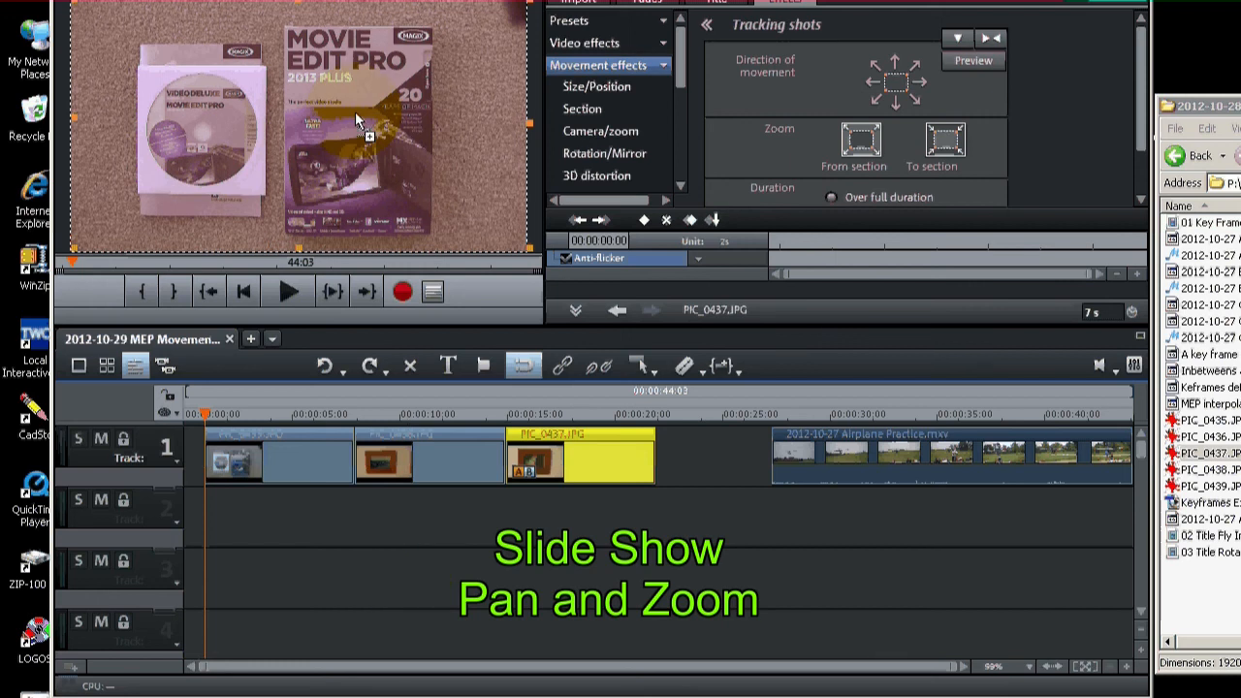
{"action": "left_click", "coordinate": [421, 191]}
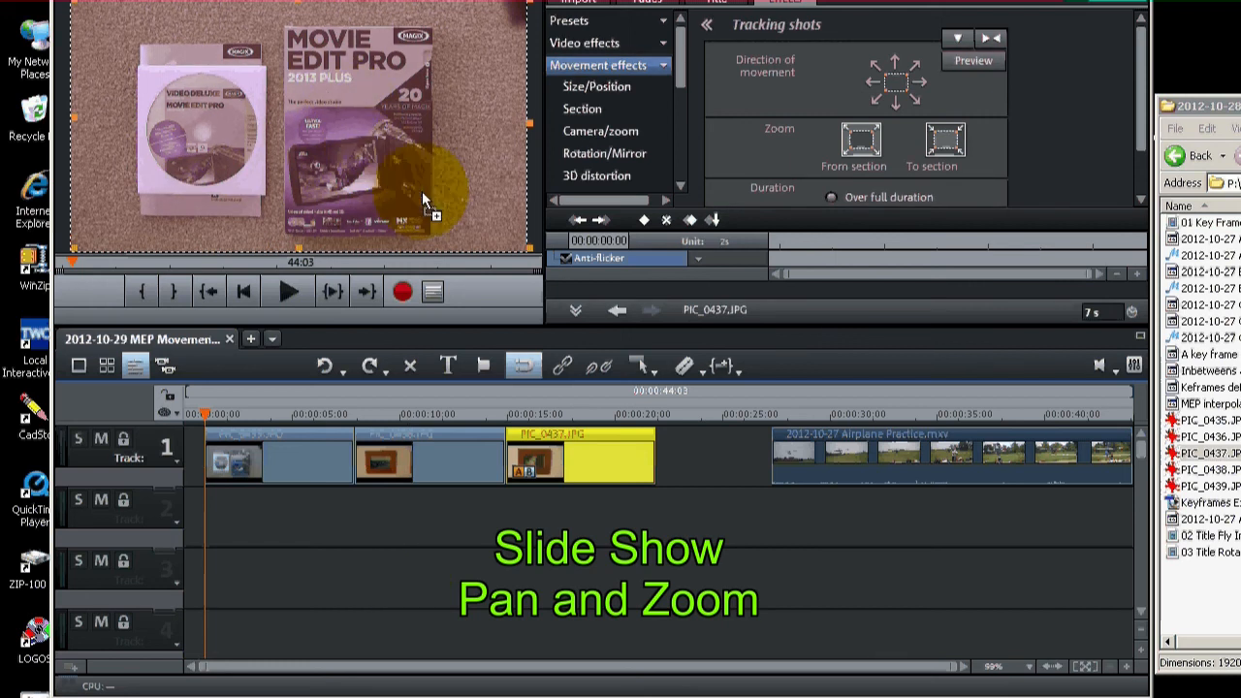
{"action": "left_click", "coordinate": [329, 534]}
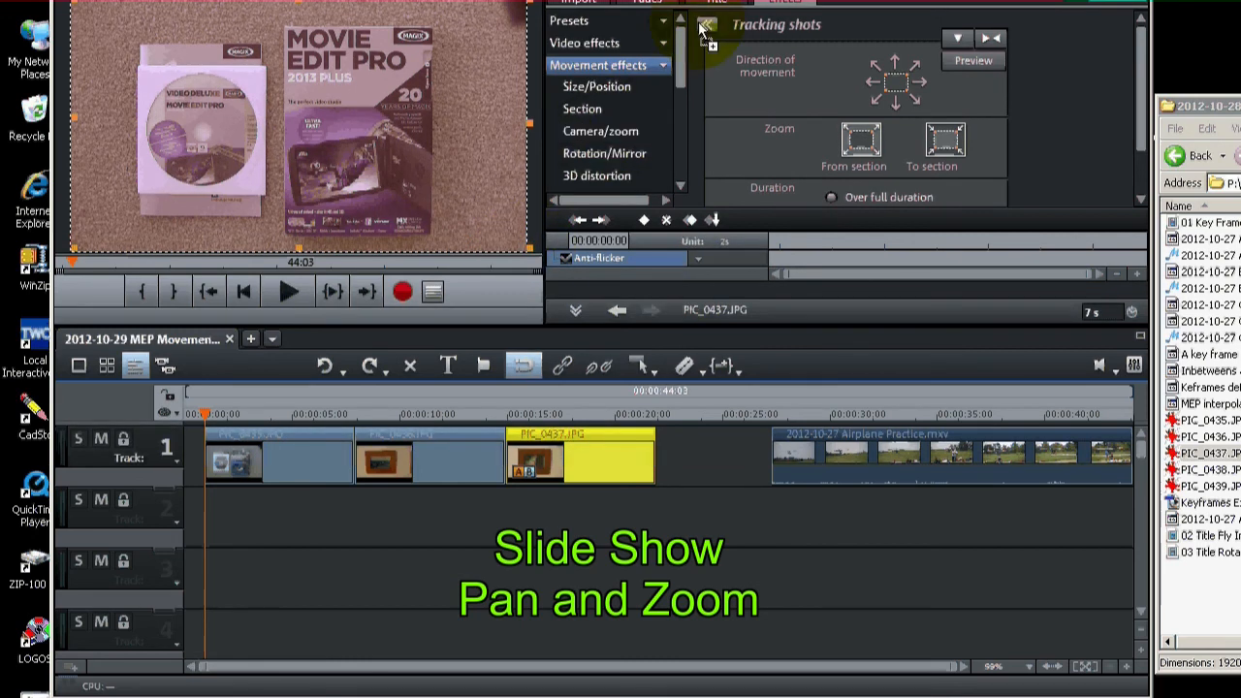
{"action": "left_click", "coordinate": [587, 136]}
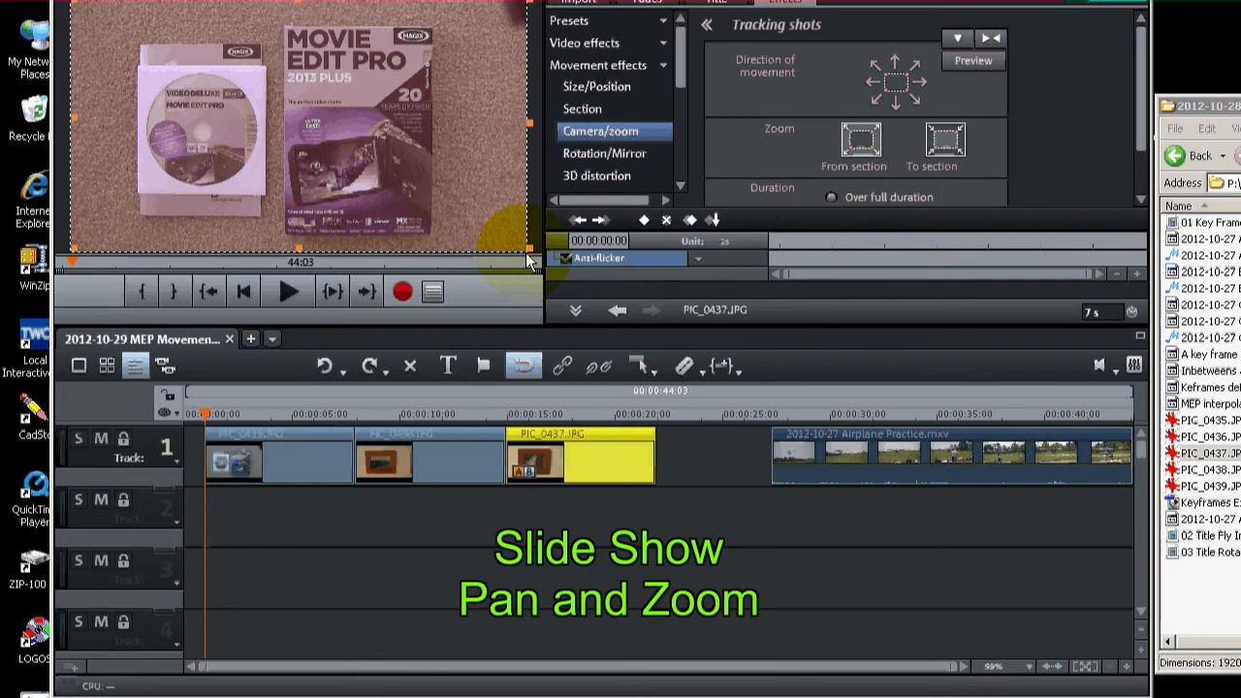
{"action": "left_click_drag", "start_coordinate": [528, 260], "coordinate": [315, 169]}
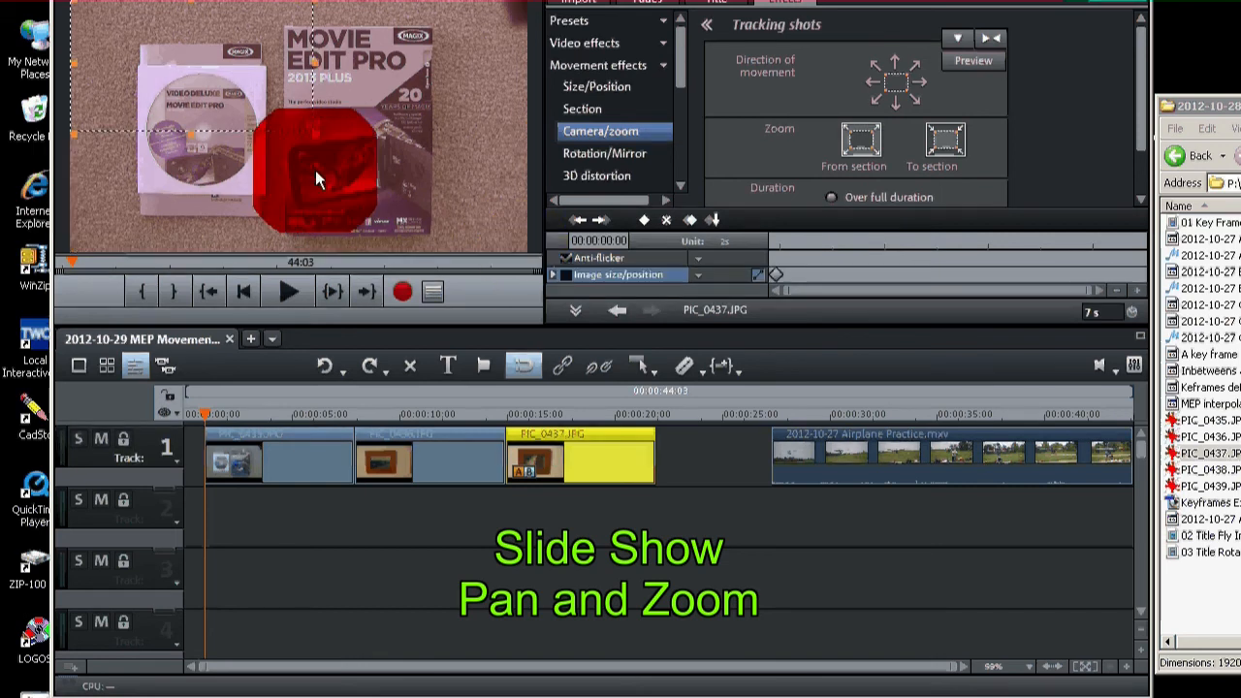
{"action": "left_click", "coordinate": [340, 184]}
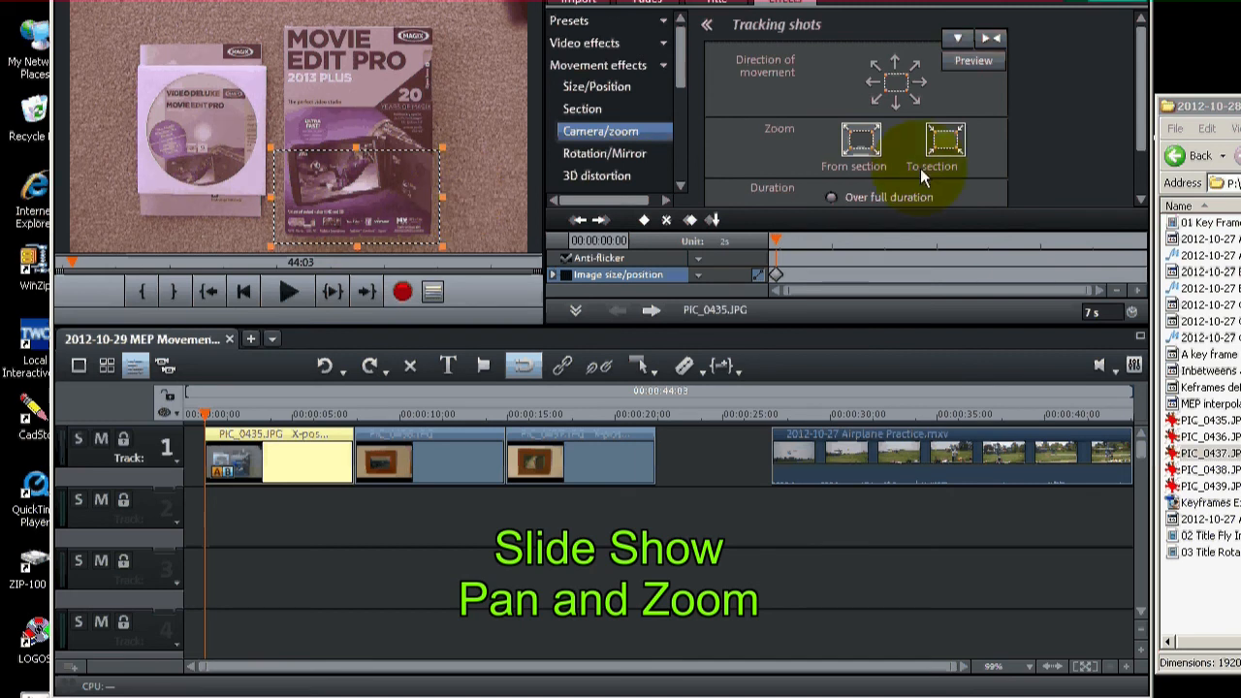
{"action": "left_click", "coordinate": [776, 275]}
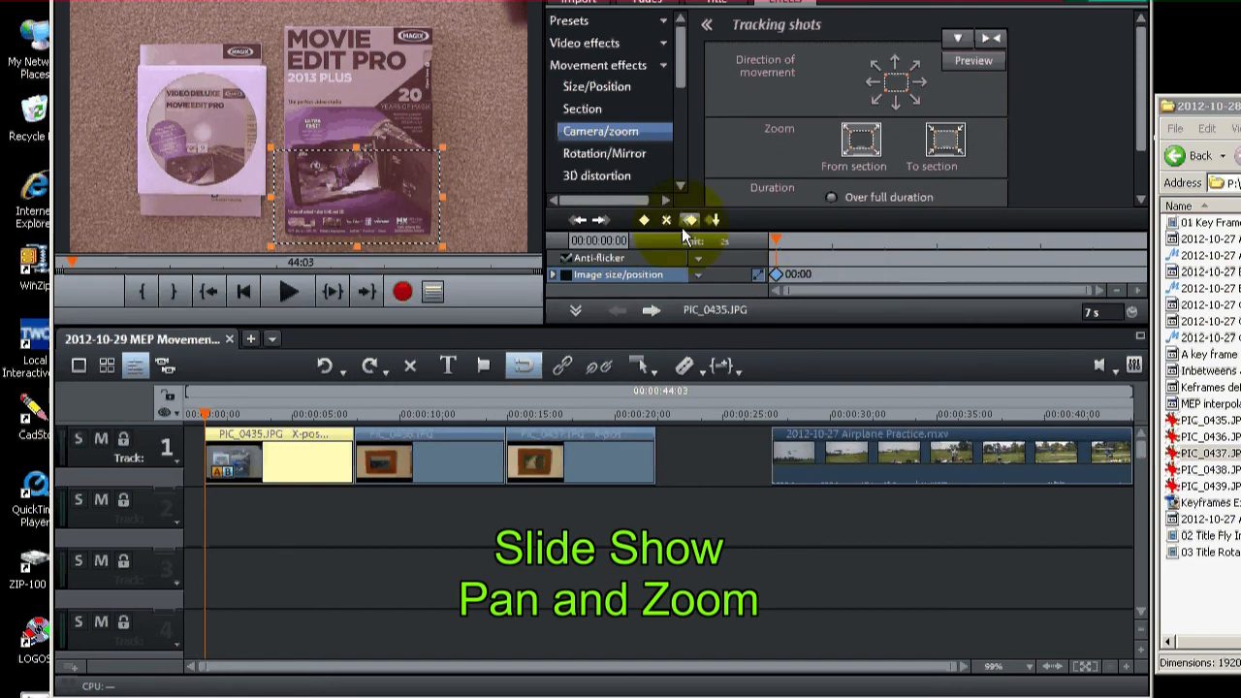
Step: Add a keyframe at 00:00:00:19 with the camera frame moved up over the title at the top of the box
{"action": "left_click_drag", "start_coordinate": [774, 238], "coordinate": [803, 245]}
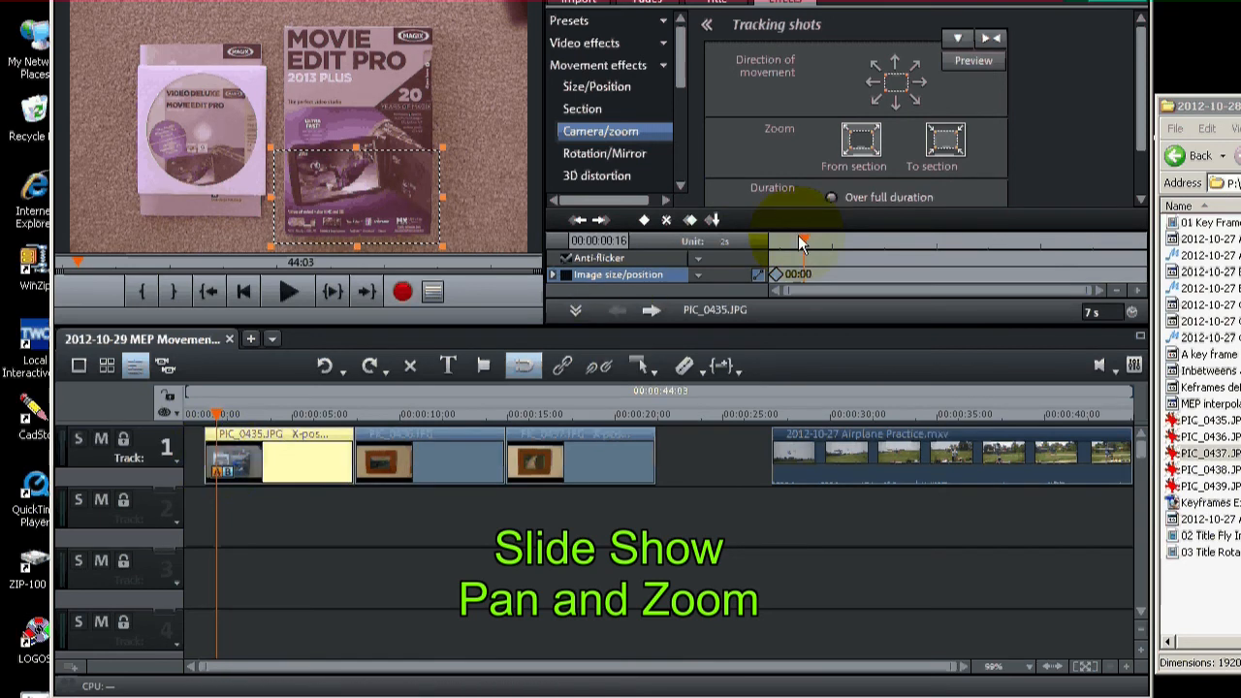
{"action": "left_click_drag", "start_coordinate": [798, 235], "coordinate": [810, 239]}
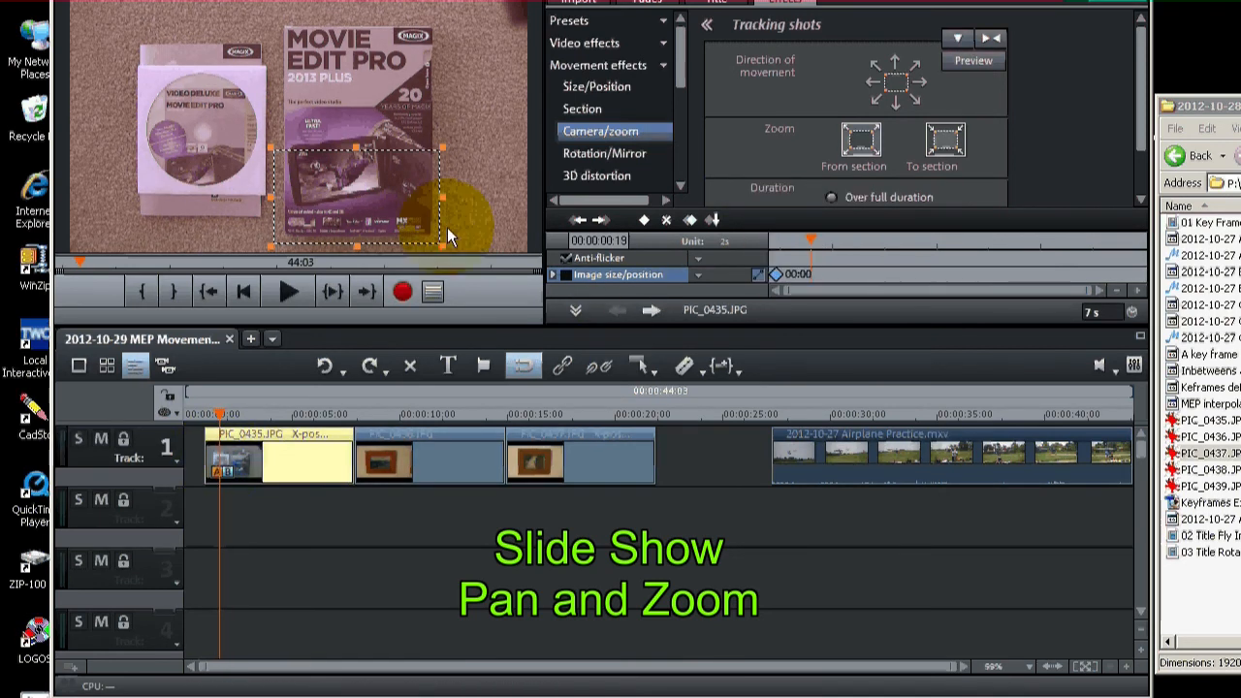
{"action": "left_click_drag", "start_coordinate": [360, 208], "coordinate": [365, 78]}
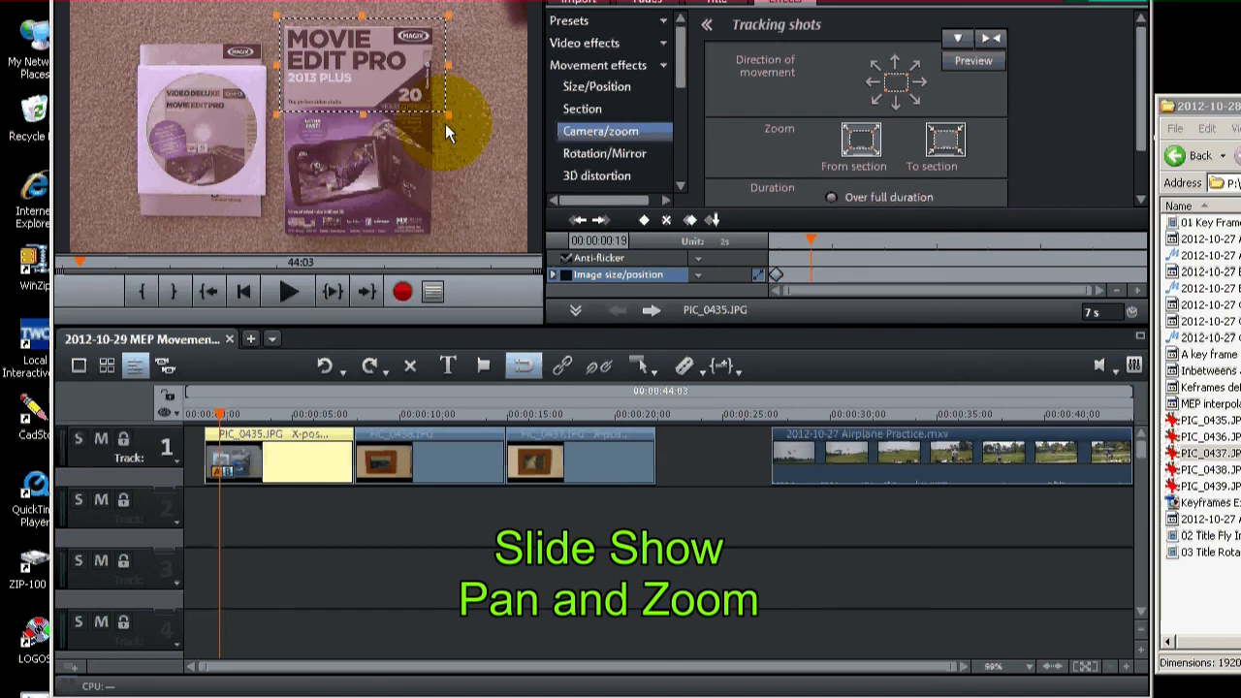
{"action": "left_click", "coordinate": [644, 221]}
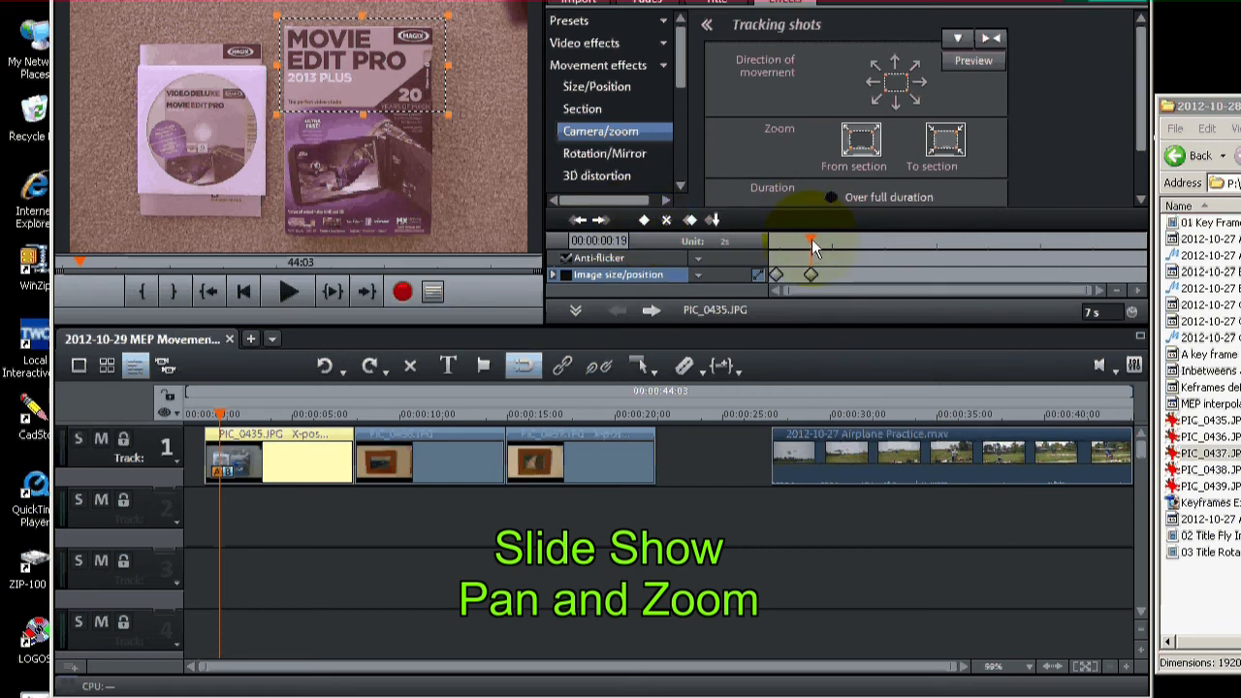
Step: Add a keyframe at 00:00:01:19 with the camera frame enlarged from its lower-left corner towards the disc
{"action": "left_click_drag", "start_coordinate": [813, 244], "coordinate": [861, 244]}
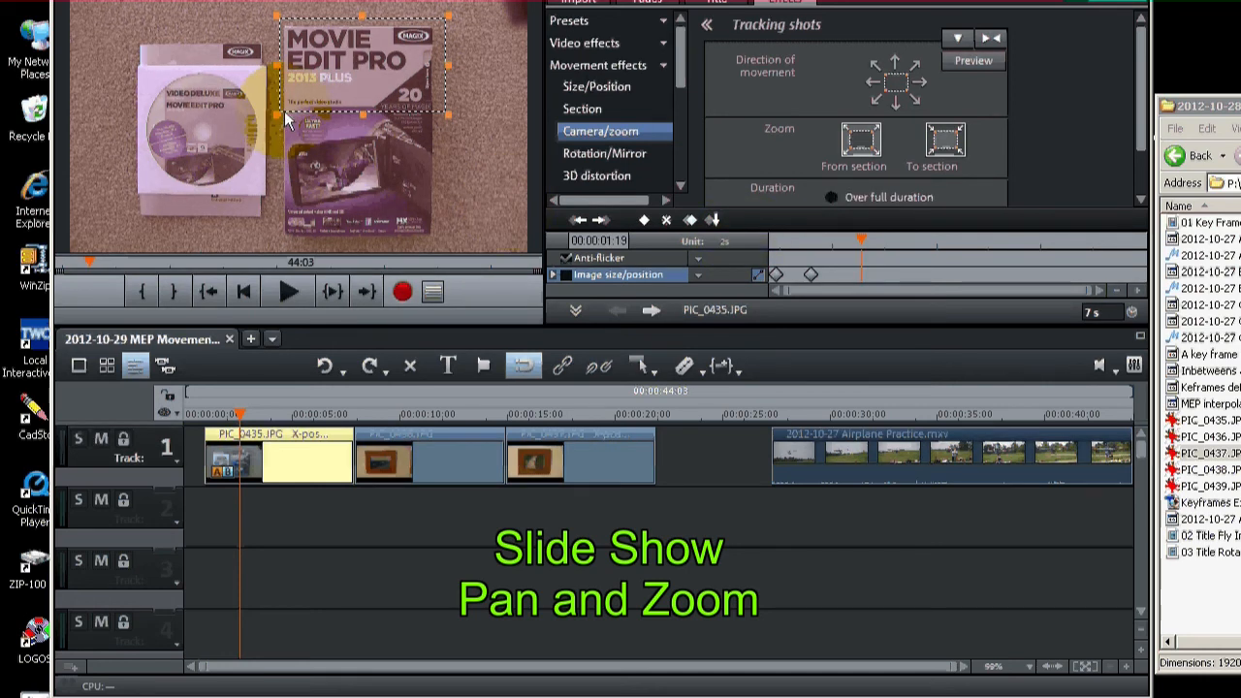
{"action": "left_click_drag", "start_coordinate": [279, 113], "coordinate": [204, 152]}
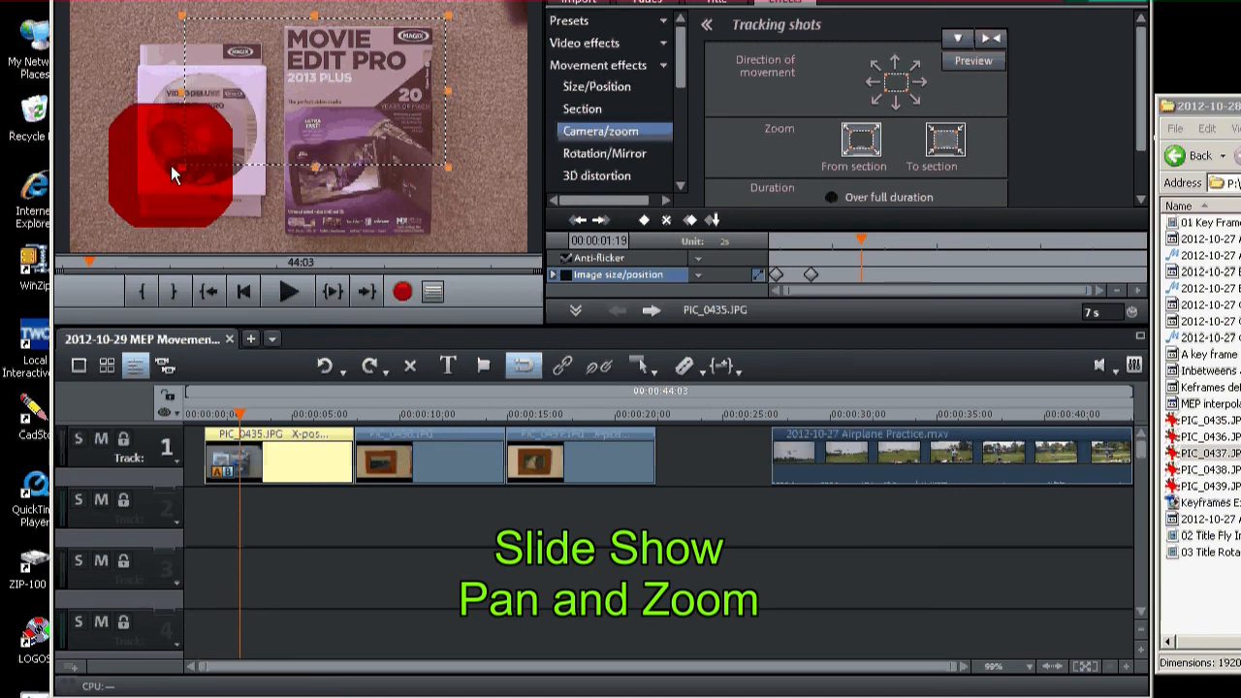
{"action": "left_click", "coordinate": [643, 221]}
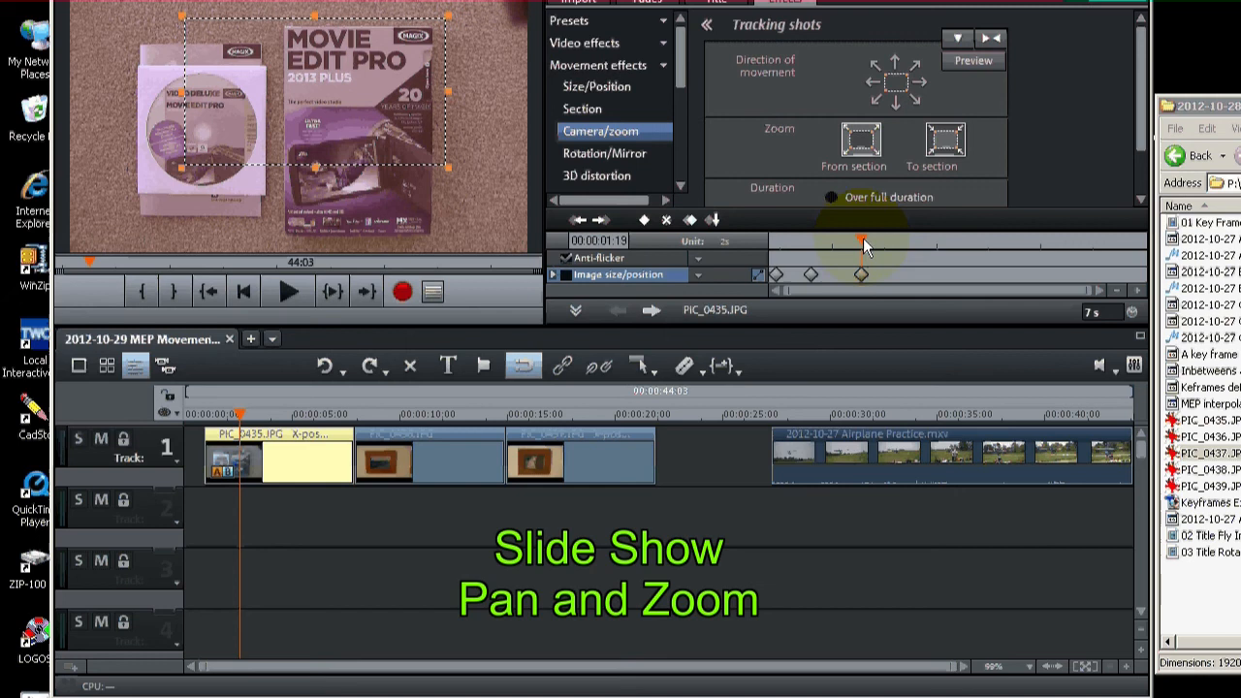
Step: Add a keyframe at 00:00:02:18 with the camera frame moved over the disc and enlarged from its upper-right corner towards the box
{"action": "left_click", "coordinate": [911, 242]}
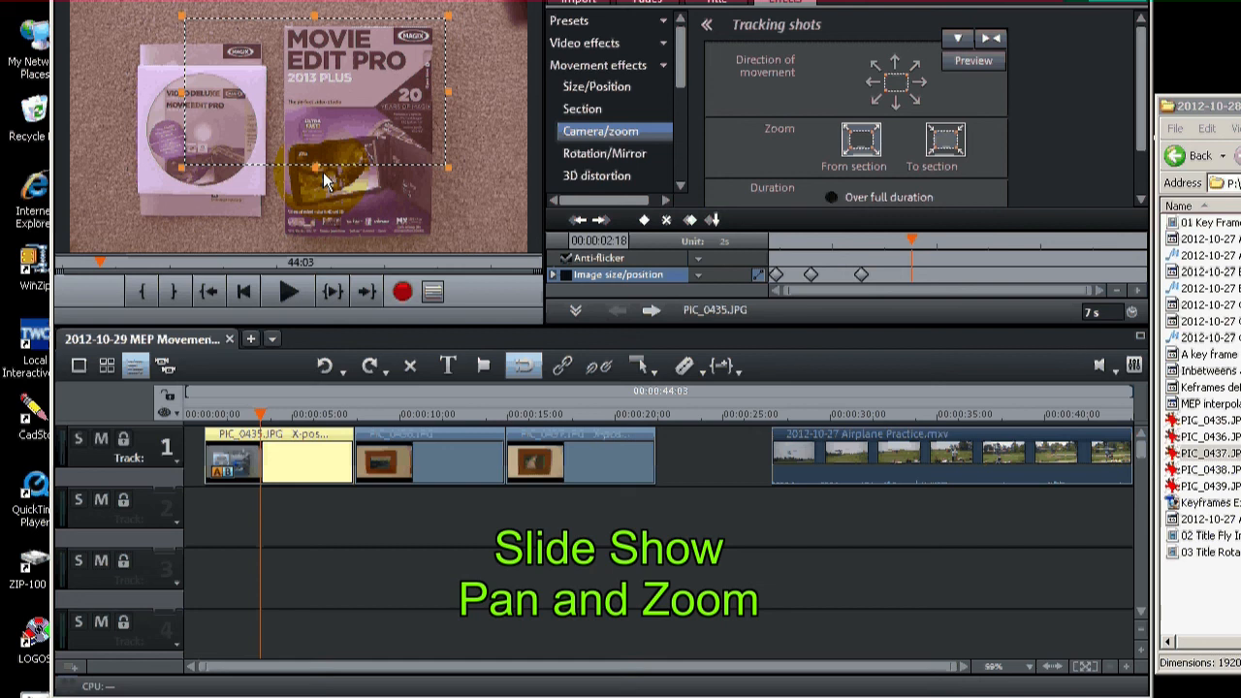
{"action": "left_click_drag", "start_coordinate": [350, 86], "coordinate": [258, 127]}
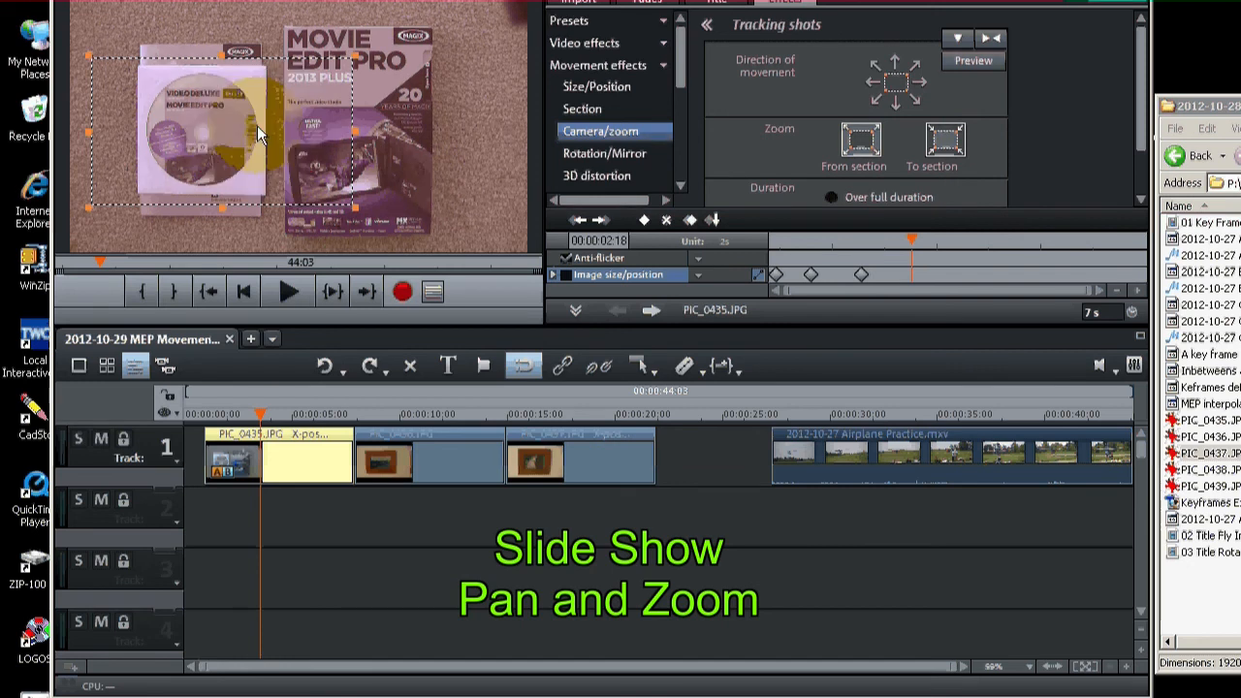
{"action": "left_click_drag", "start_coordinate": [353, 54], "coordinate": [409, 39]}
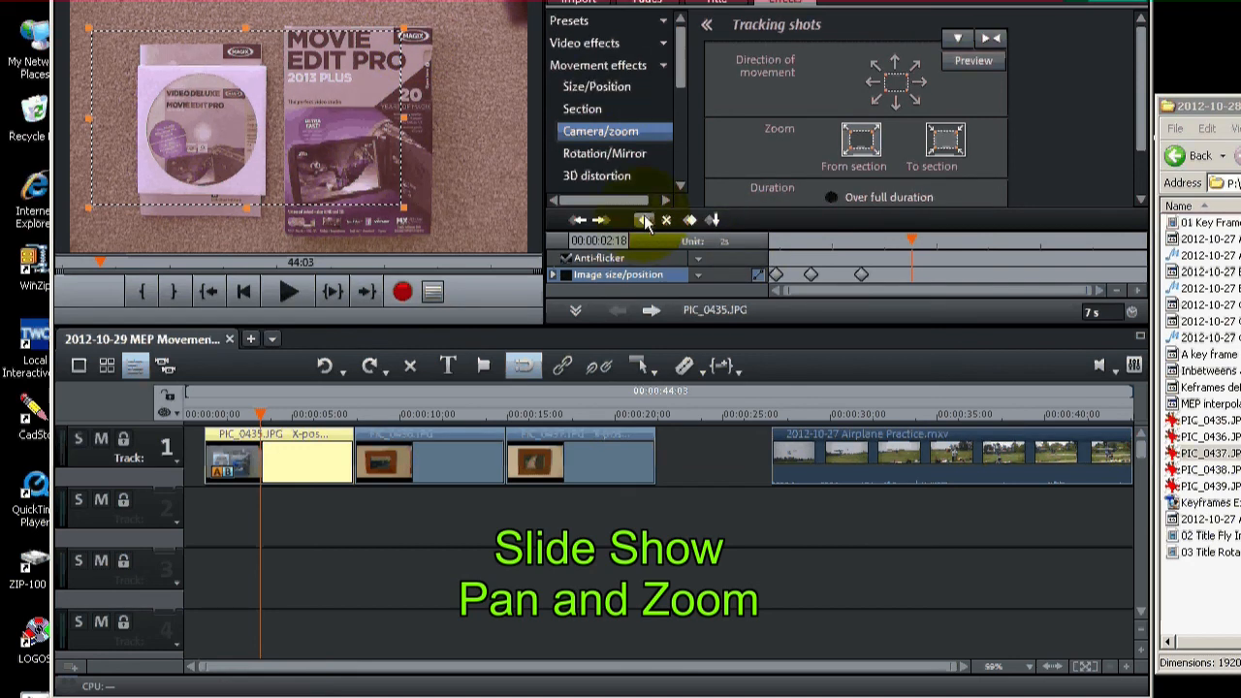
{"action": "left_click", "coordinate": [644, 219]}
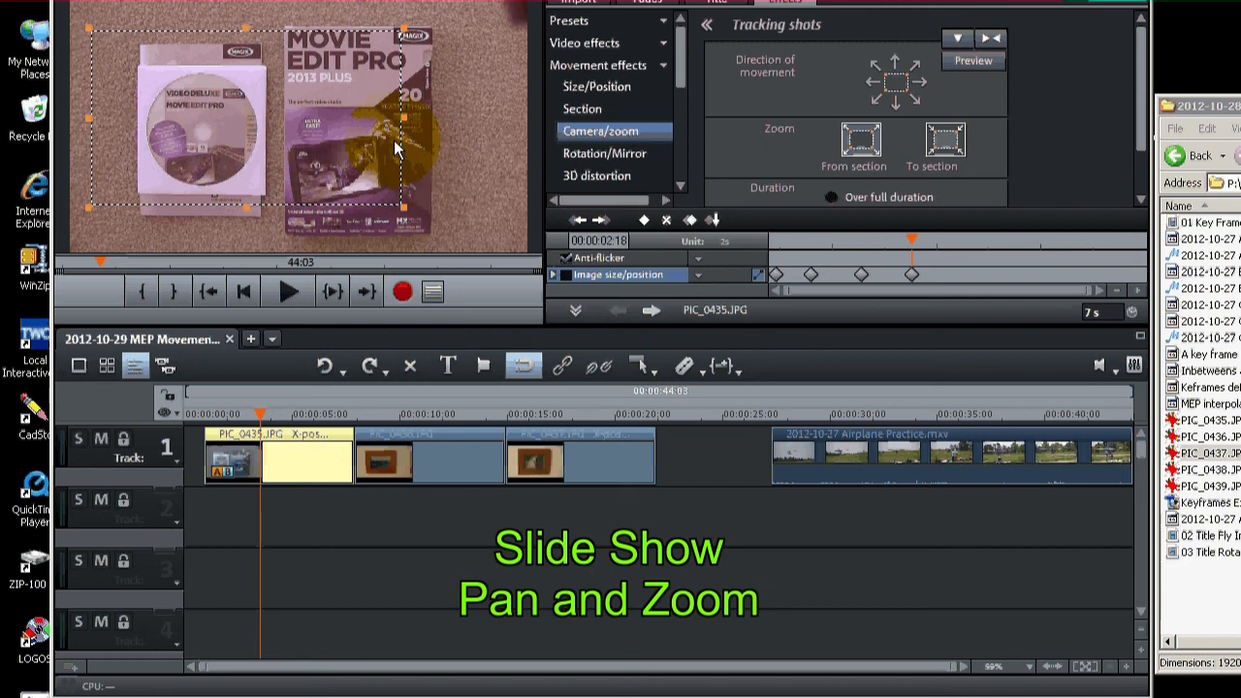
Step: Maximize the picture to 1920 x 1080 at the 00:00:02:18 keyframe, and return to the Camera/zoom effect
{"action": "left_click", "coordinate": [607, 86]}
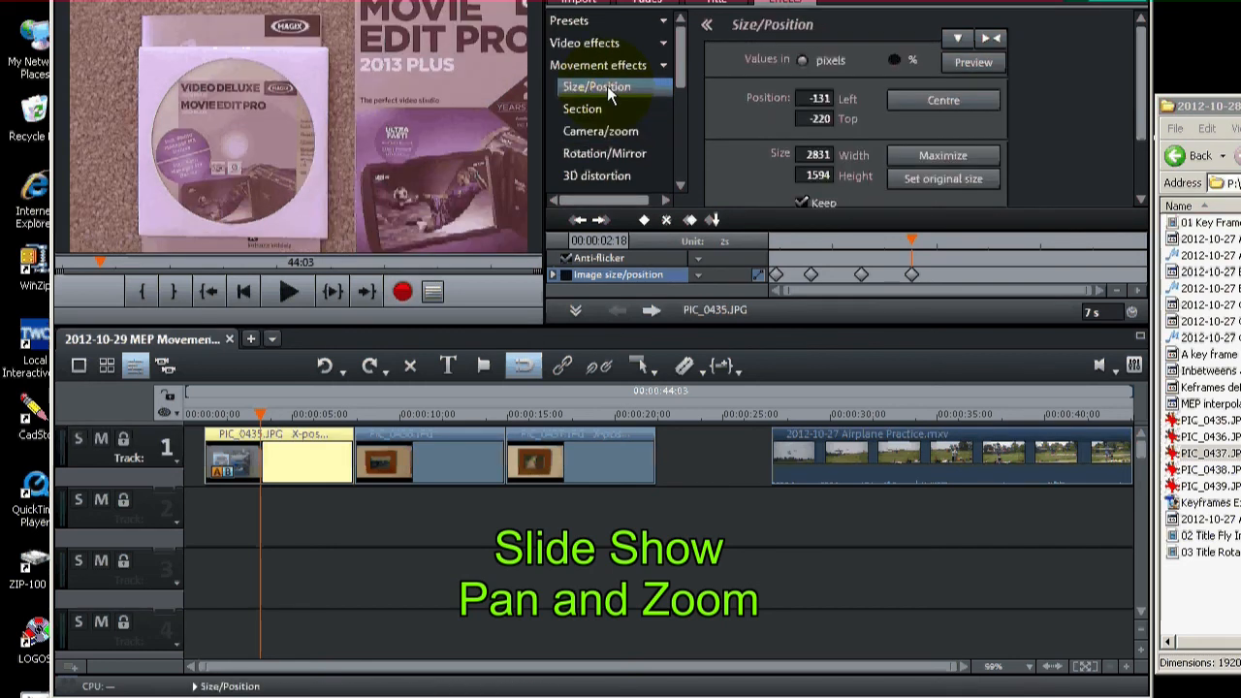
{"action": "left_click", "coordinate": [918, 159]}
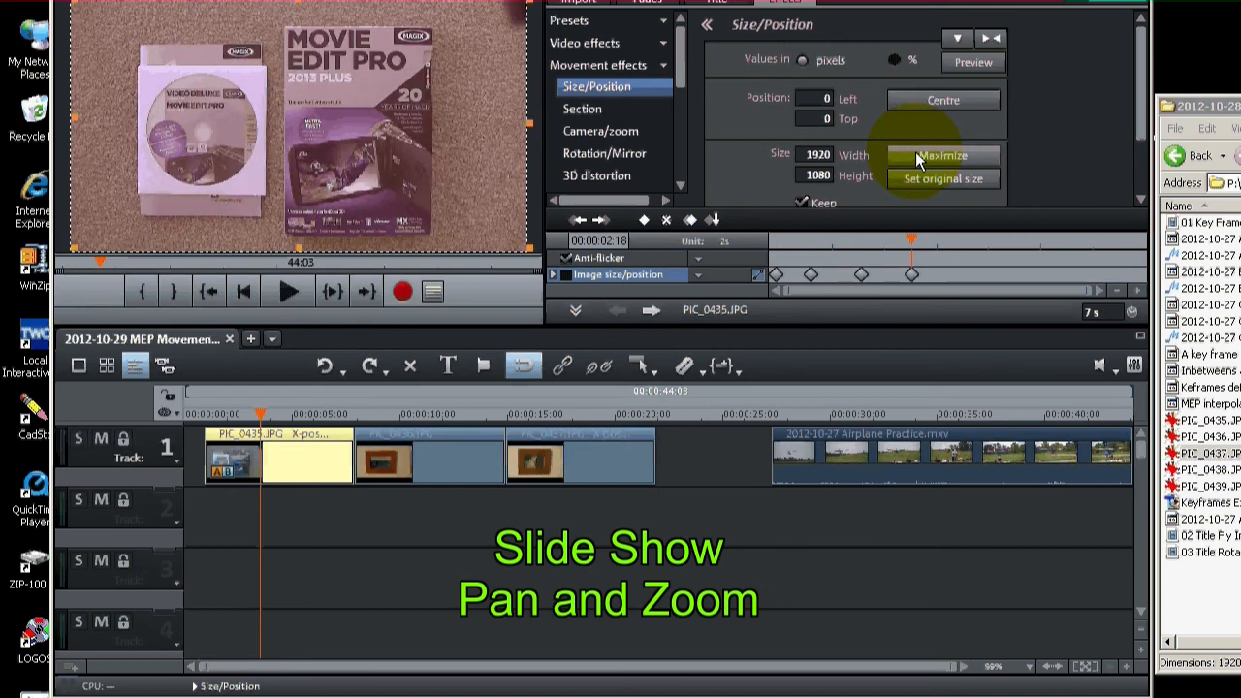
{"action": "left_click", "coordinate": [616, 130]}
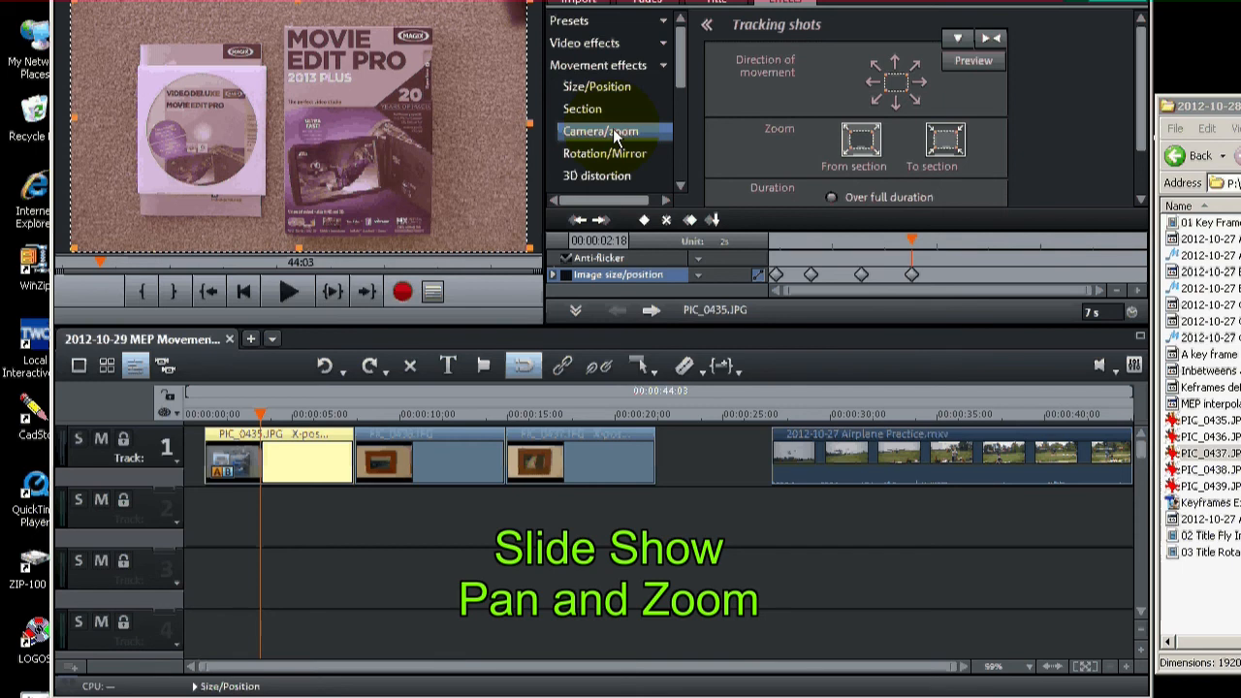
{"action": "left_click", "coordinate": [366, 159]}
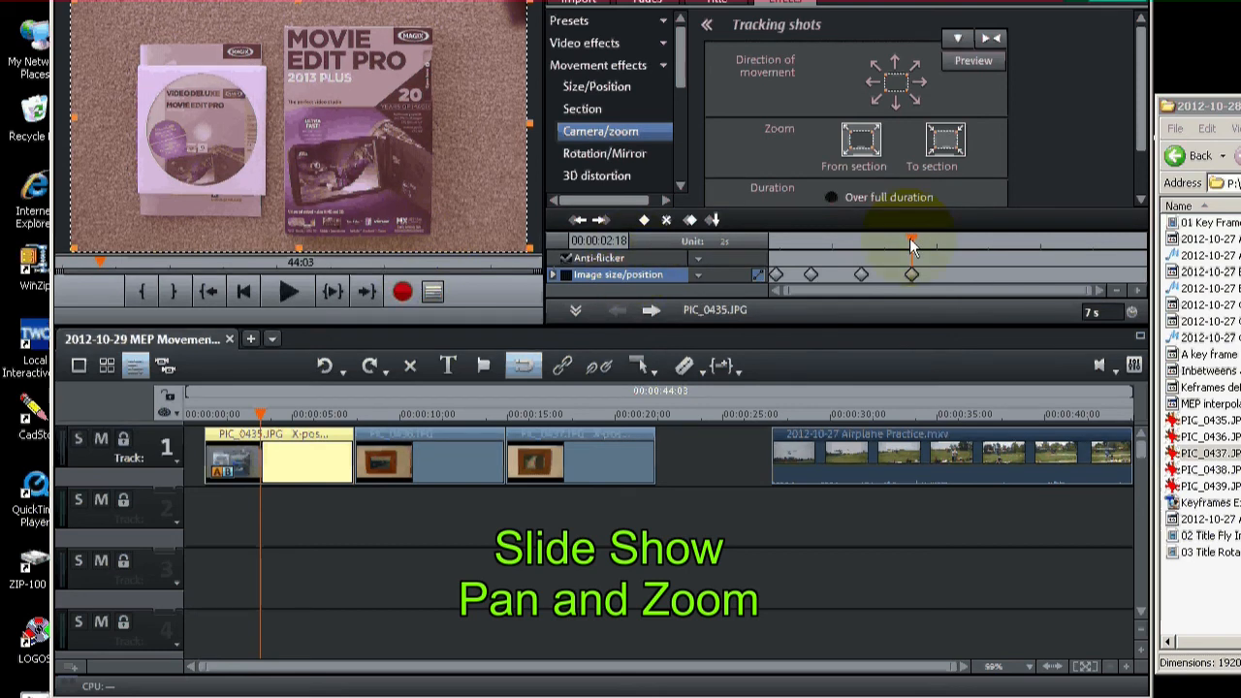
Step: Play the camera movement on PIC_0435.JPG from the start of the clip
{"action": "left_click", "coordinate": [773, 239]}
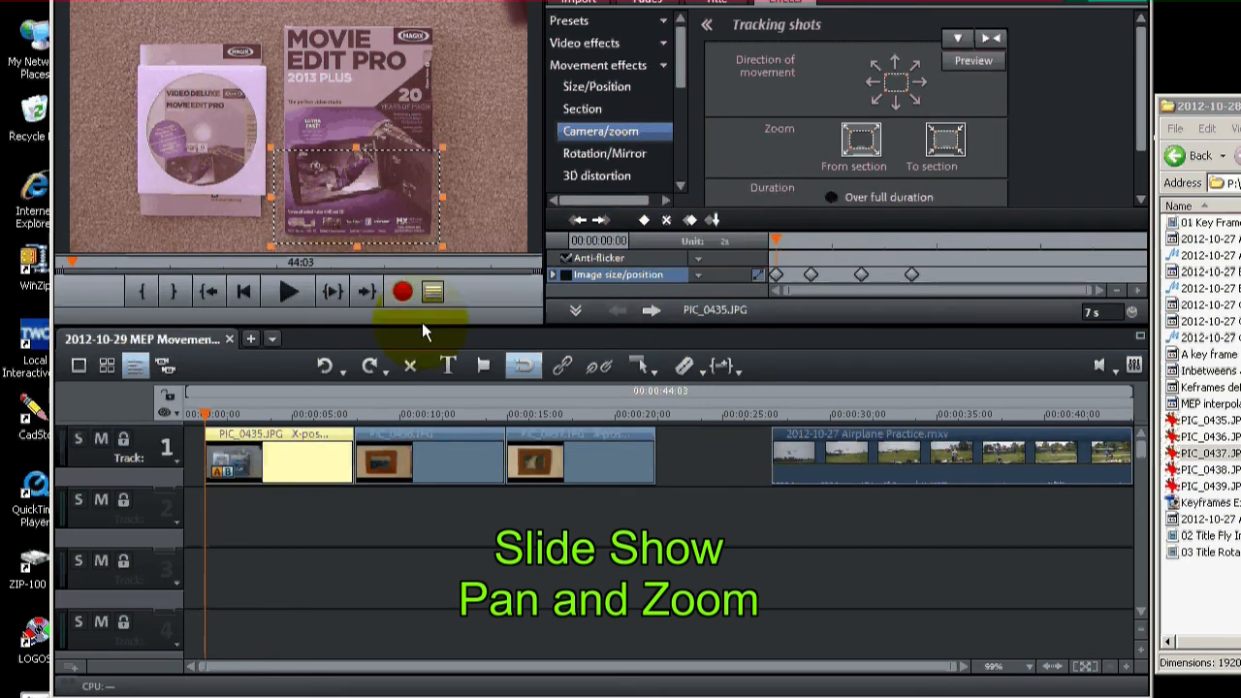
{"action": "left_click", "coordinate": [288, 290]}
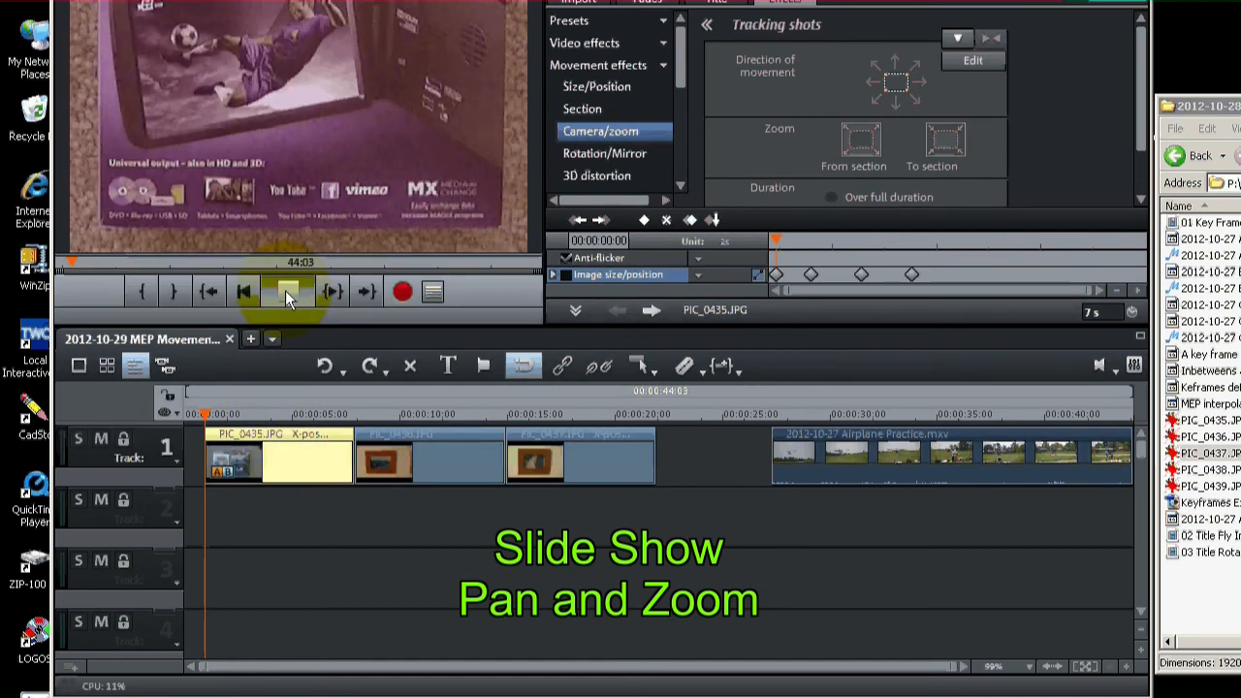
{"action": "left_click", "coordinate": [287, 291]}
Step: Split PIC_0435.JPG at 00:00:03:21 and delete the remainder after the cut
{"action": "left_click", "coordinate": [282, 413]}
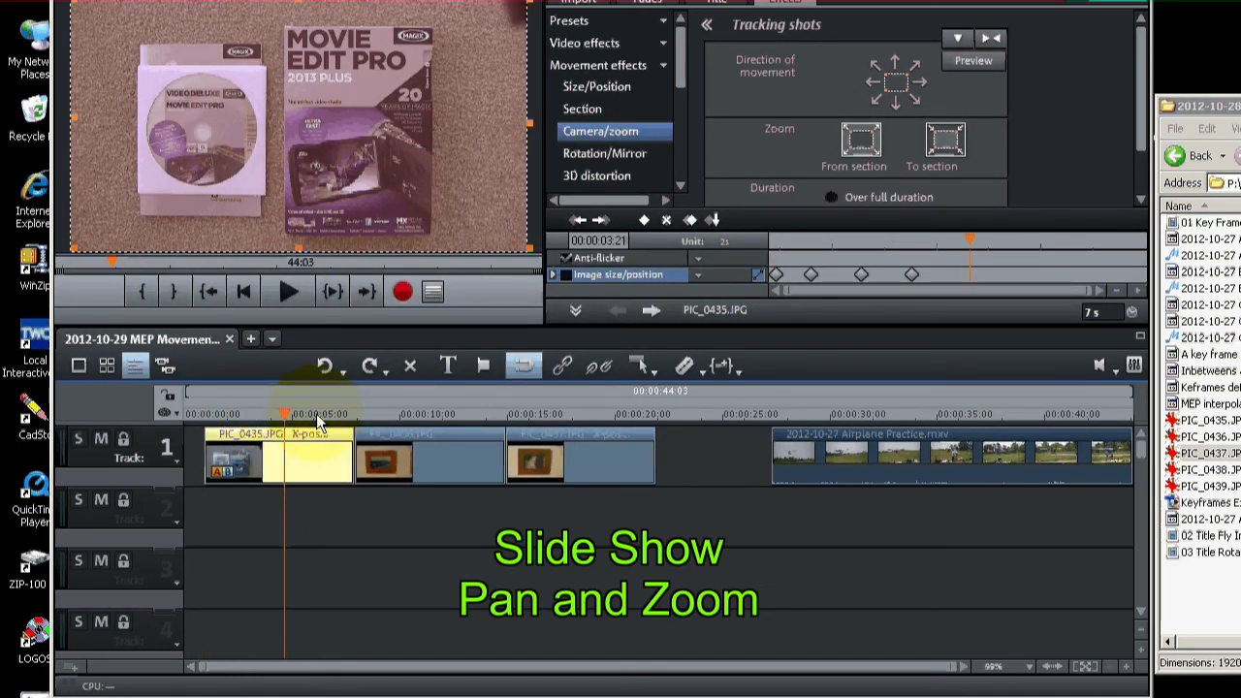
{"action": "left_click", "coordinate": [684, 365]}
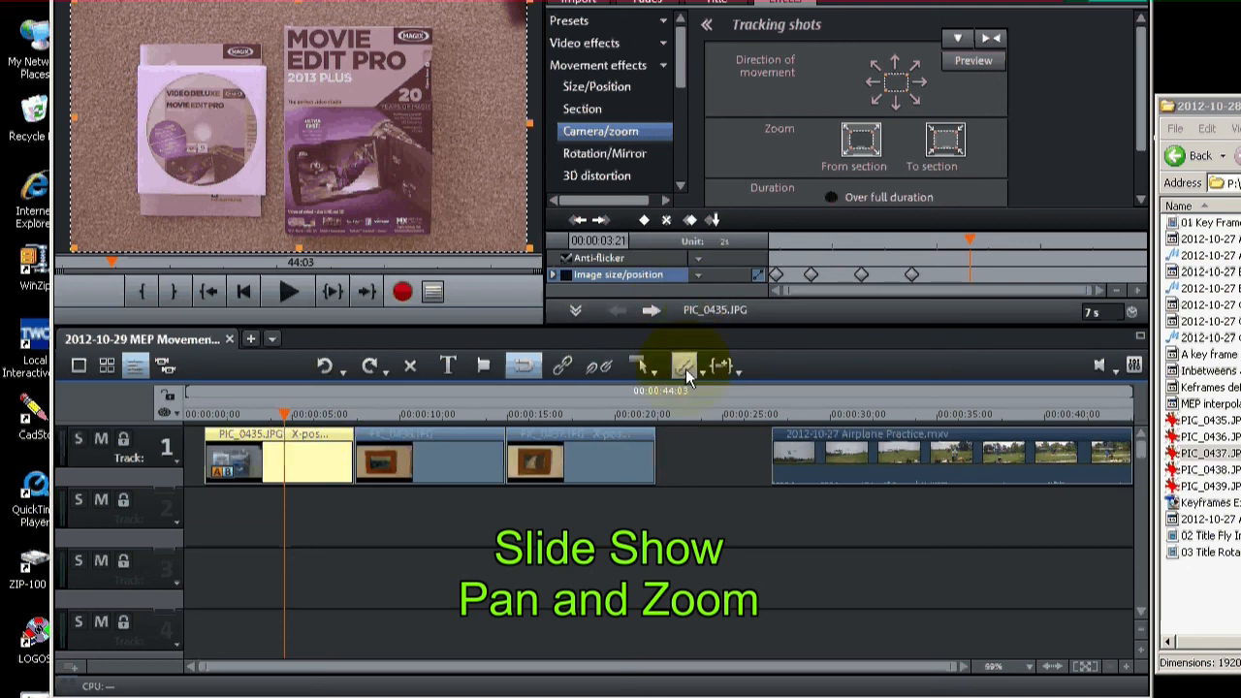
{"action": "left_click", "coordinate": [684, 366]}
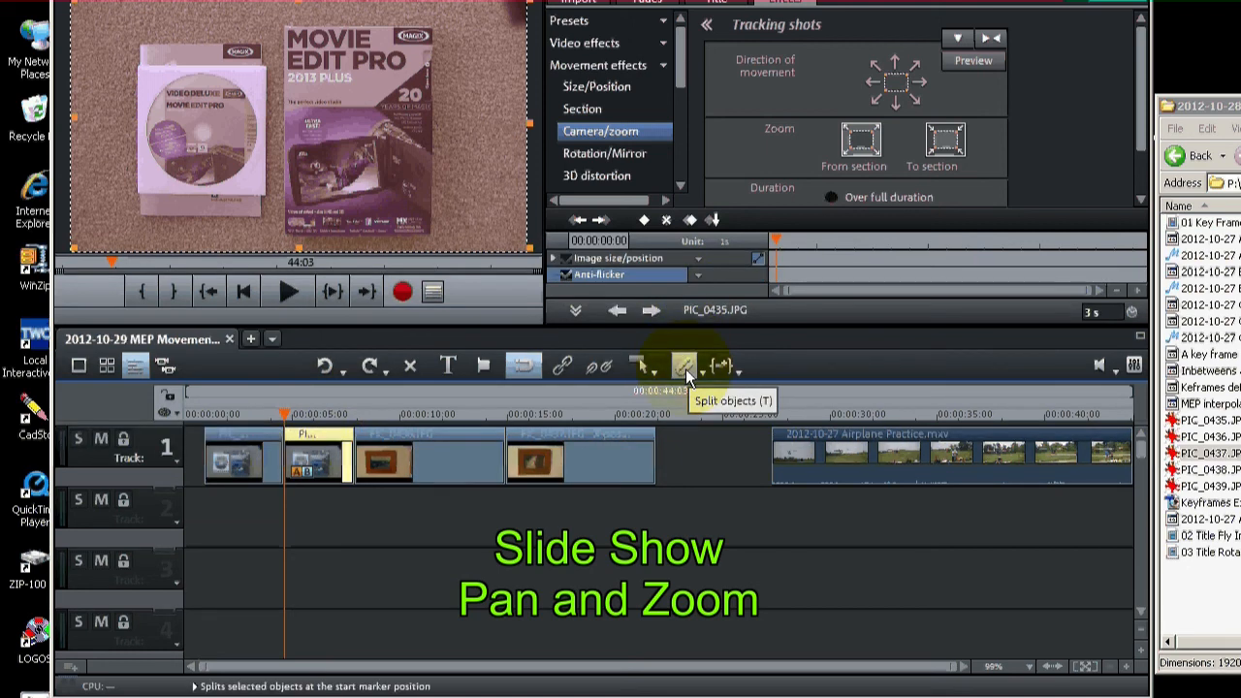
{"action": "left_click", "coordinate": [312, 463]}
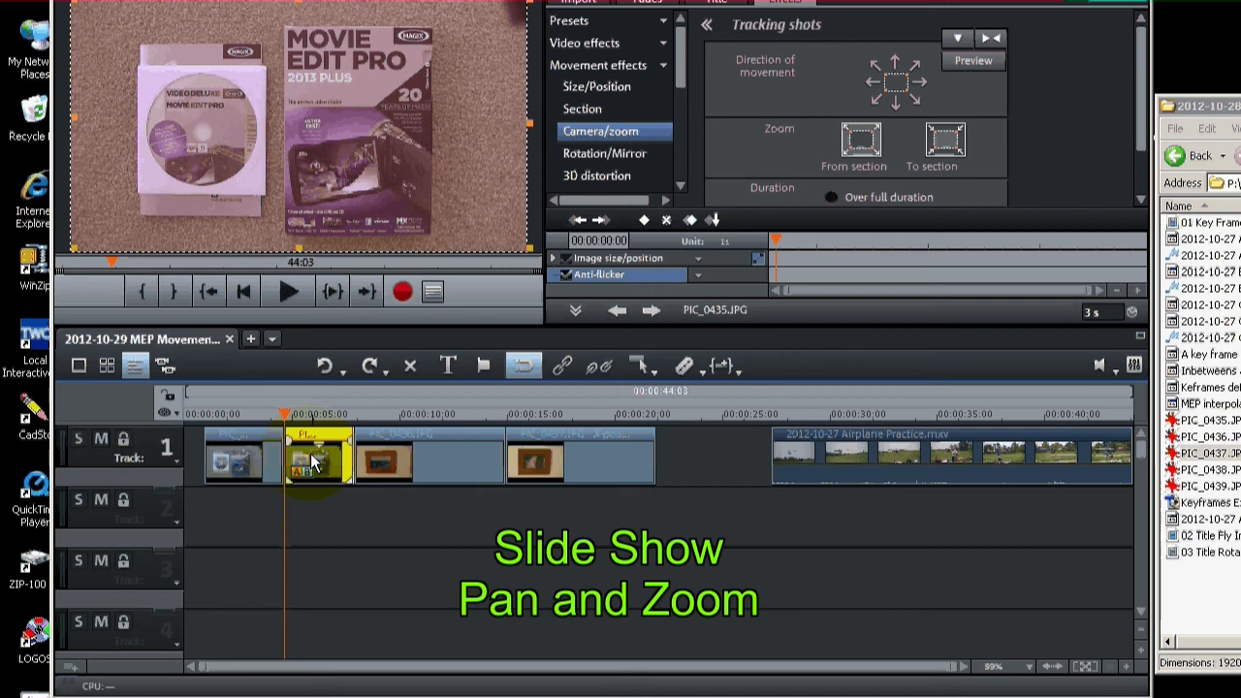
{"action": "key", "text": "Delete"}
Step: Scrub through the shortened PIC_0435.JPG, and move PIC_0436.JPG earlier on track 1, closer to its end
{"action": "left_click", "coordinate": [235, 458]}
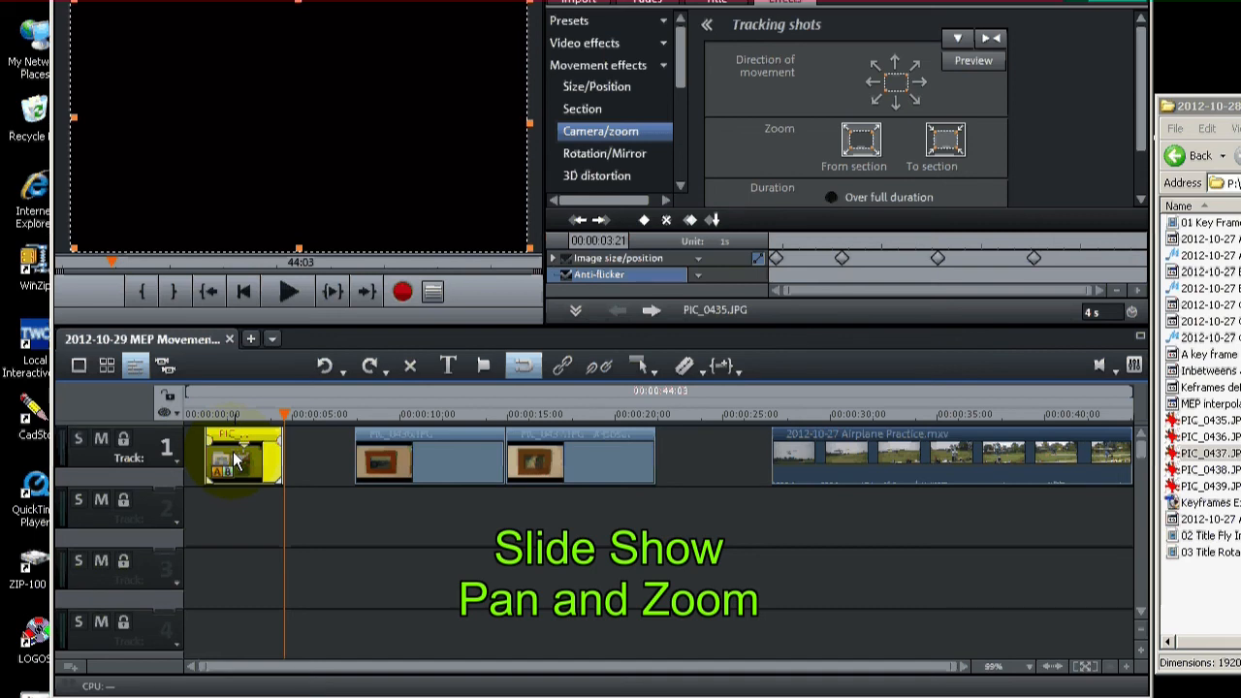
{"action": "left_click", "coordinate": [238, 409]}
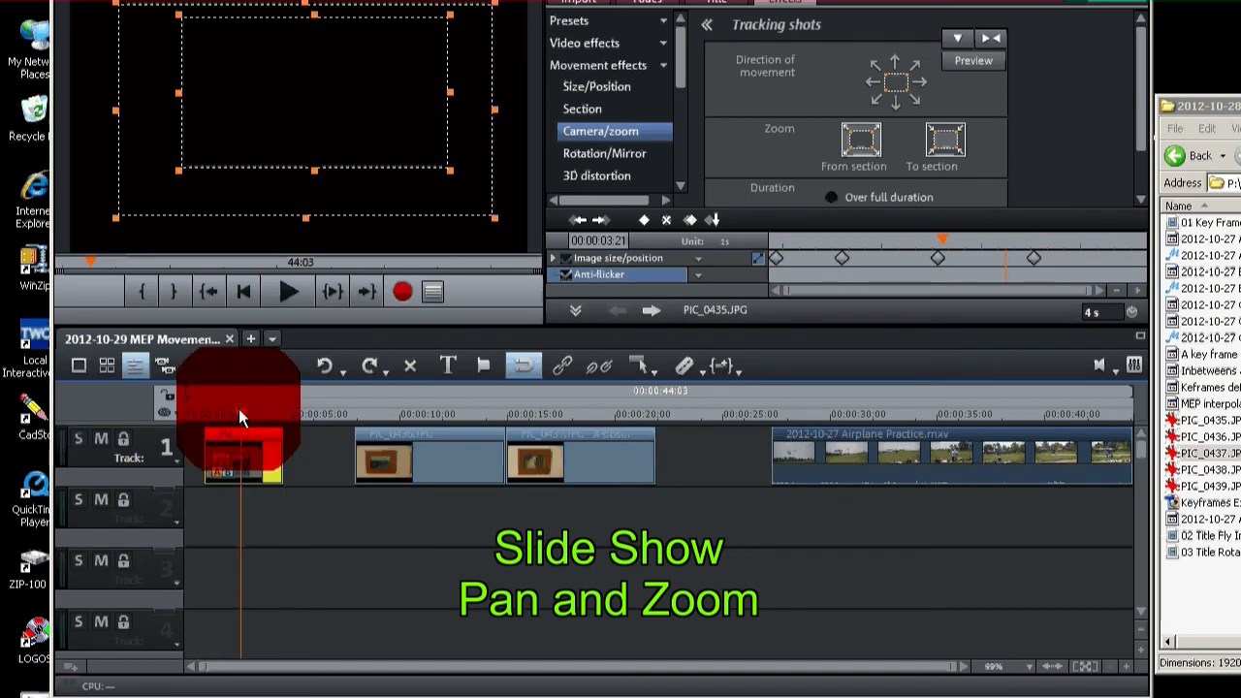
{"action": "left_click", "coordinate": [213, 410]}
{"action": "left_click_drag", "start_coordinate": [459, 472], "coordinate": [384, 457]}
{"action": "mouse_move", "coordinate": [205, 416]}
{"action": "left_mouse_down"}
{"action": "mouse_move", "coordinate": [291, 424]}
{"action": "mouse_move", "coordinate": [286, 412]}
{"action": "left_mouse_up"}
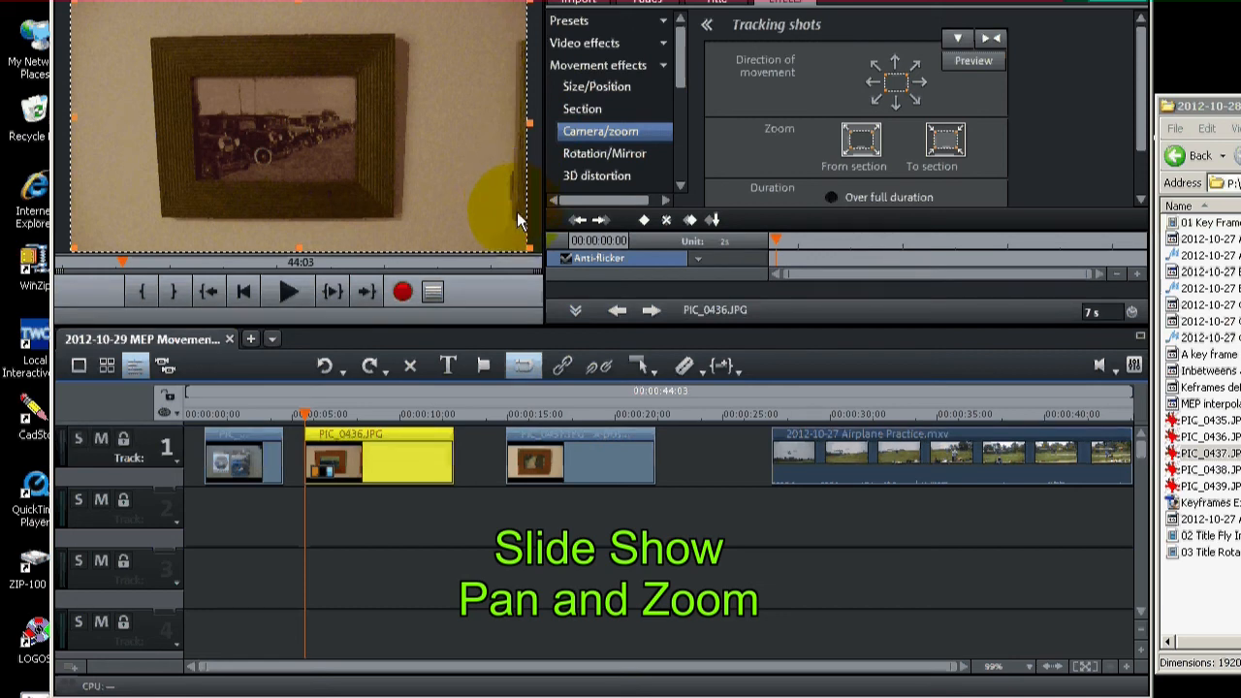
Step: At the start of PIC_0436.JPG, shrink the camera frame and place it over the upper-right corner of the wooden frame as the first keyframe
{"action": "left_click", "coordinate": [511, 247]}
{"action": "left_click_drag", "start_coordinate": [511, 247], "coordinate": [267, 109]}
{"action": "left_click_drag", "start_coordinate": [161, 42], "coordinate": [385, 82]}
{"action": "left_click_drag", "start_coordinate": [493, 149], "coordinate": [471, 139]}
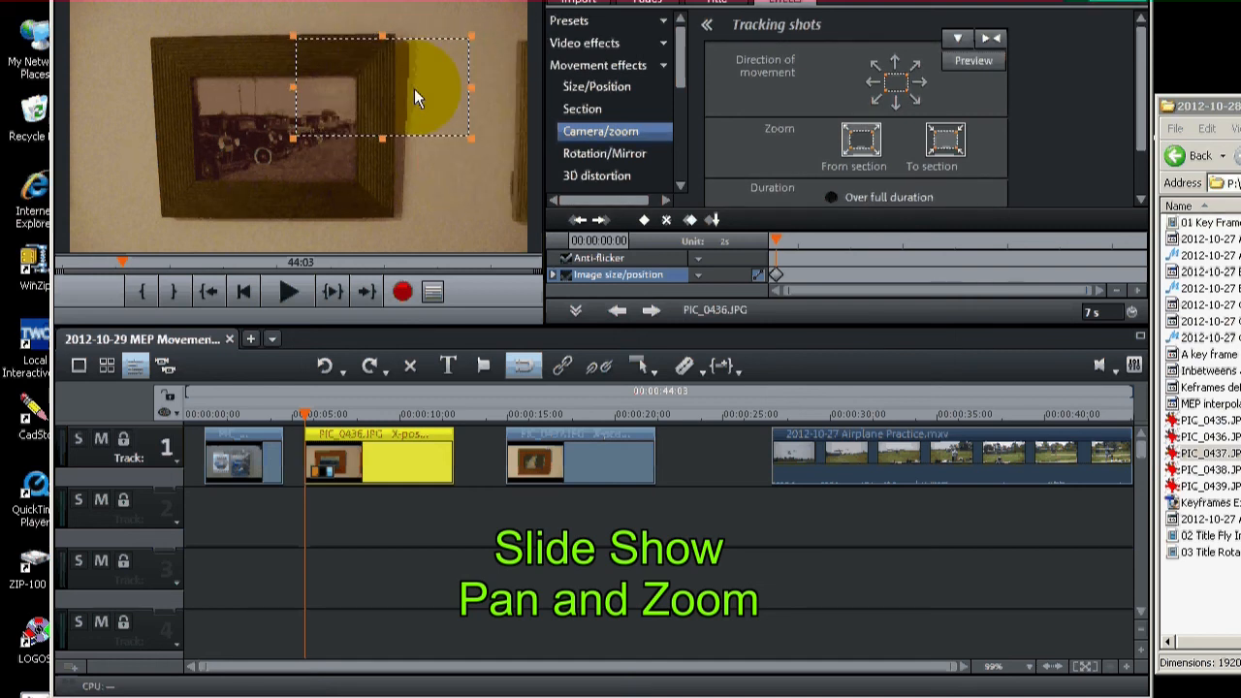
{"action": "left_click", "coordinate": [648, 219]}
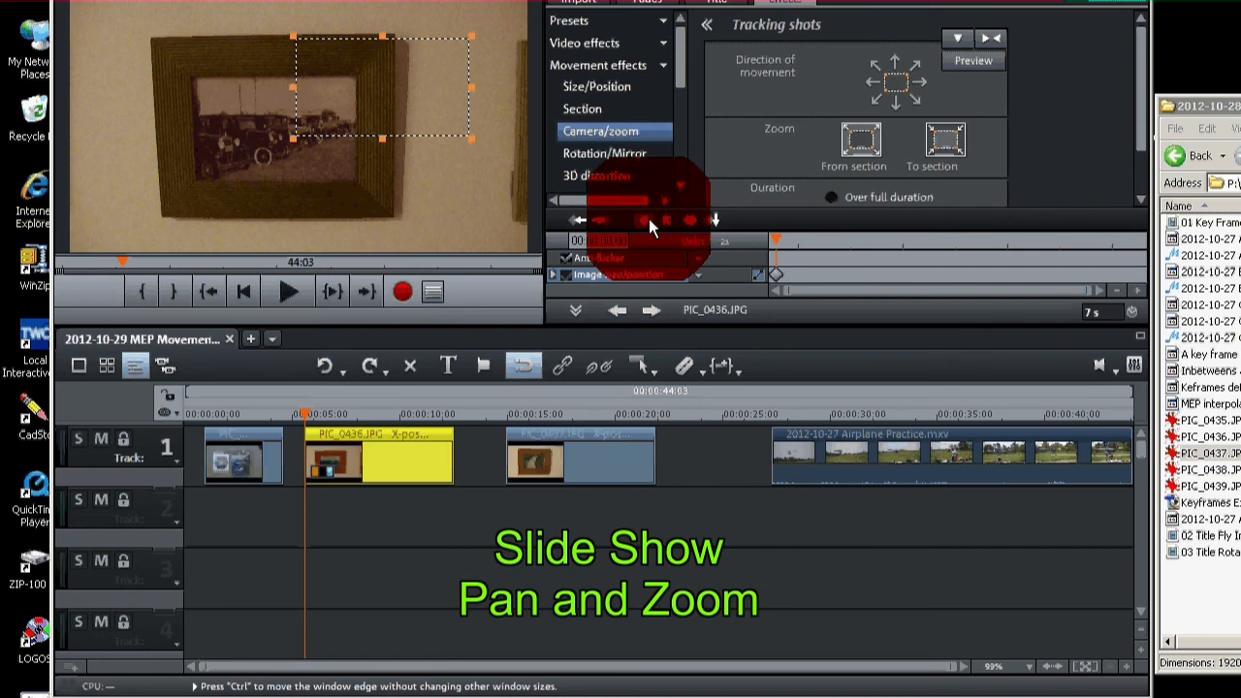
{"action": "left_click", "coordinate": [779, 274]}
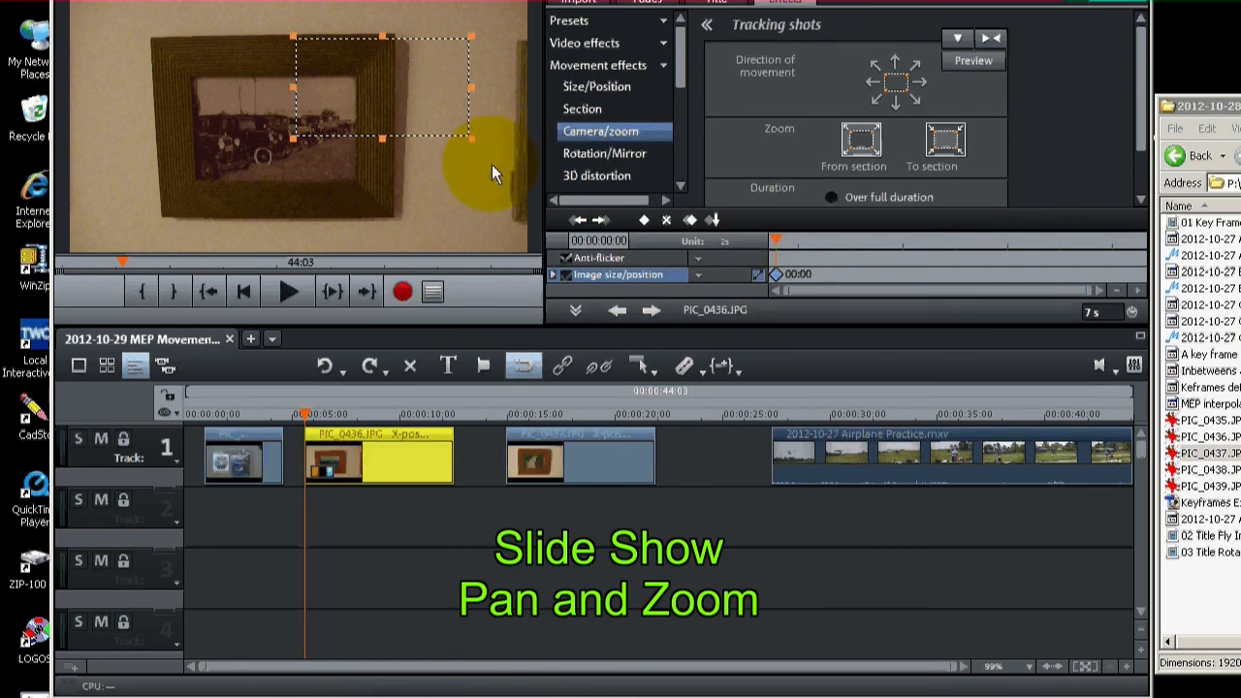
{"action": "left_click", "coordinate": [410, 86]}
{"action": "mouse_move", "coordinate": [410, 85]}
{"action": "left_mouse_down"}
{"action": "mouse_move", "coordinate": [359, 123]}
{"action": "mouse_move", "coordinate": [422, 54]}
{"action": "mouse_move", "coordinate": [394, 70]}
{"action": "left_mouse_up"}
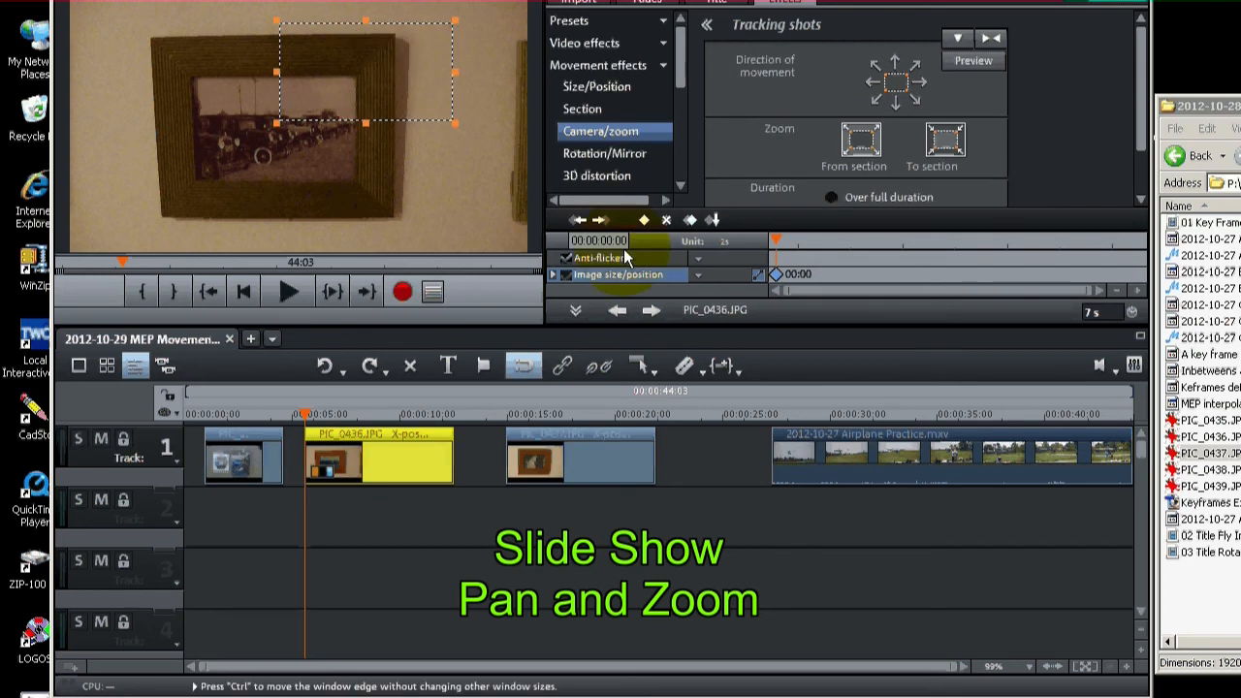
Step: Add a keyframe at 00:00:00:21 with the camera frame moved down and left onto the right part of the framed photograph
{"action": "left_click", "coordinate": [814, 242]}
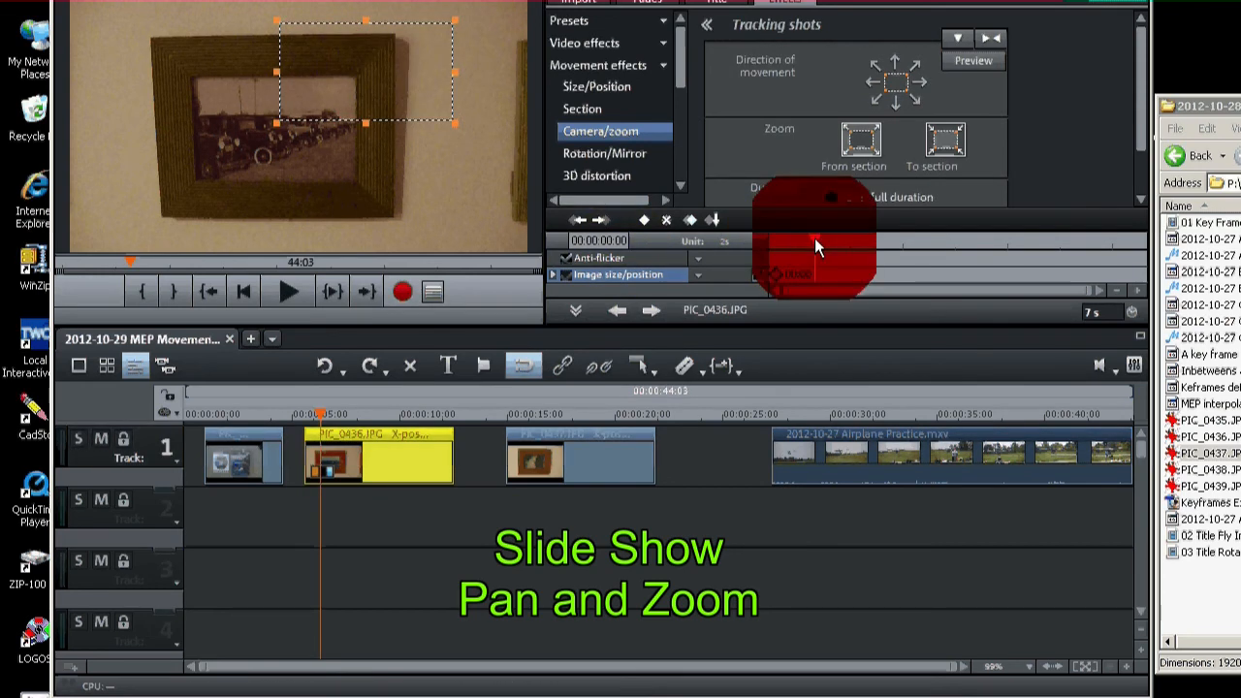
{"action": "left_click_drag", "start_coordinate": [403, 66], "coordinate": [367, 114]}
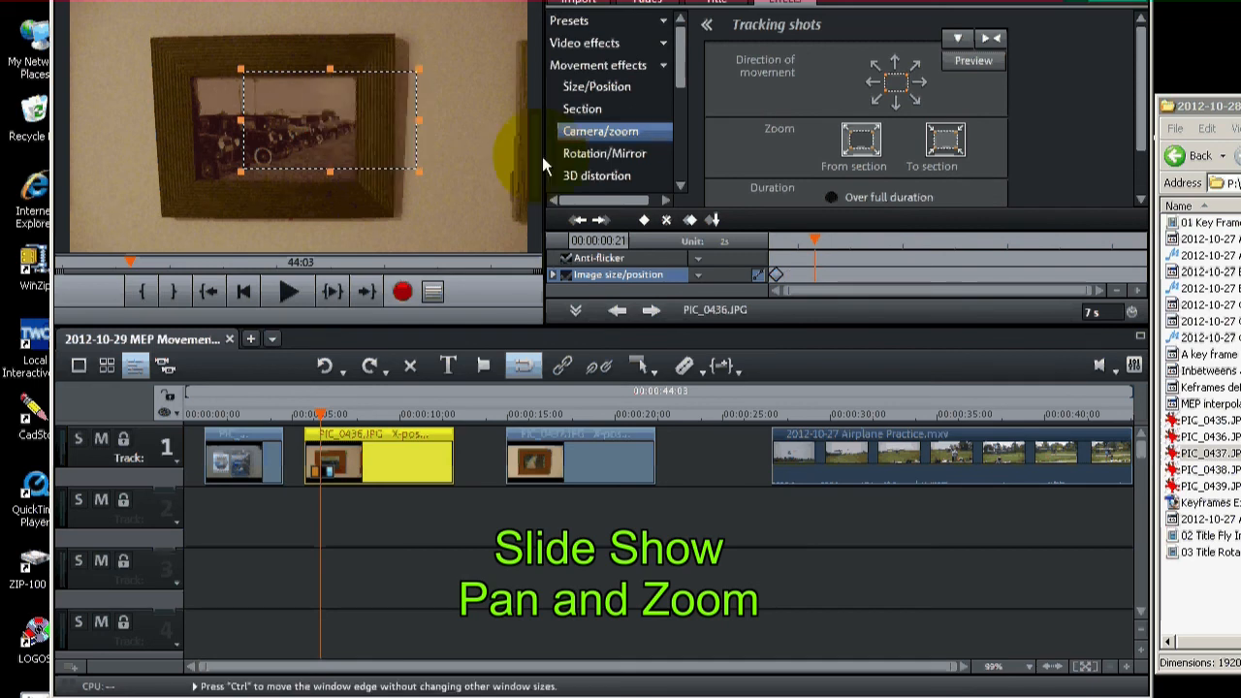
{"action": "left_click", "coordinate": [645, 221]}
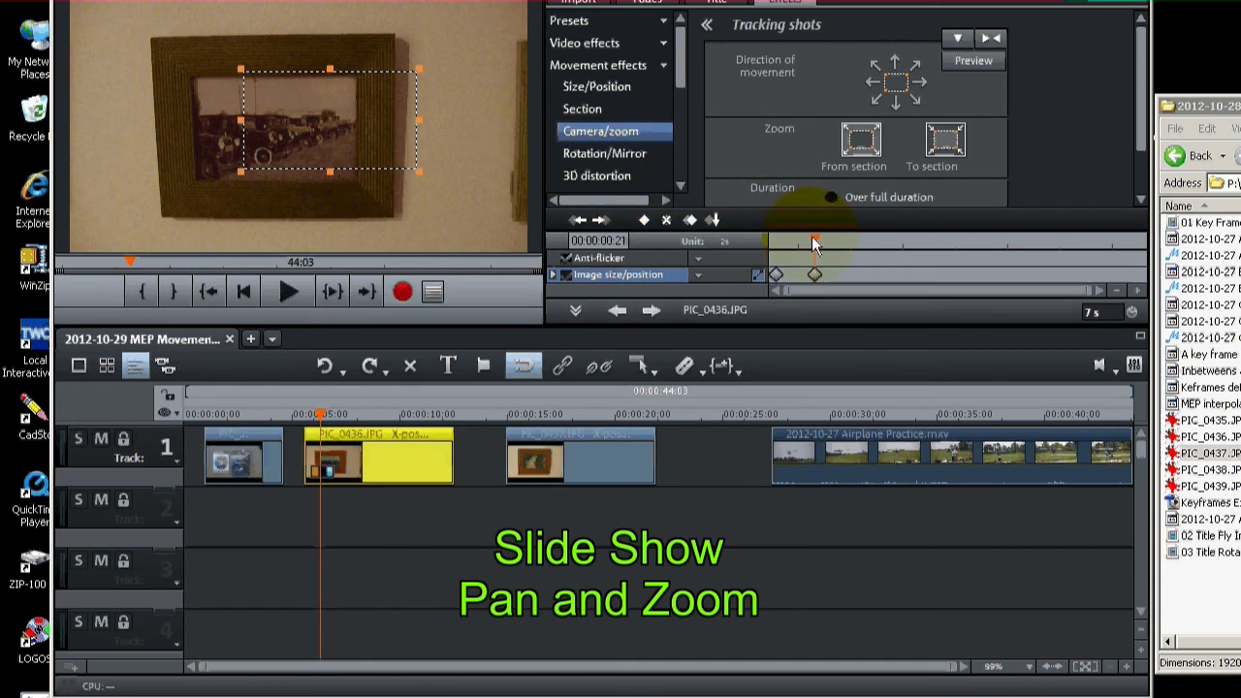
Step: Add a keyframe at 00:00:01:11 with the camera frame moved left to cover the framed photograph
{"action": "left_click_drag", "start_coordinate": [814, 248], "coordinate": [849, 243]}
{"action": "left_click_drag", "start_coordinate": [324, 152], "coordinate": [273, 156]}
{"action": "left_click", "coordinate": [644, 221]}
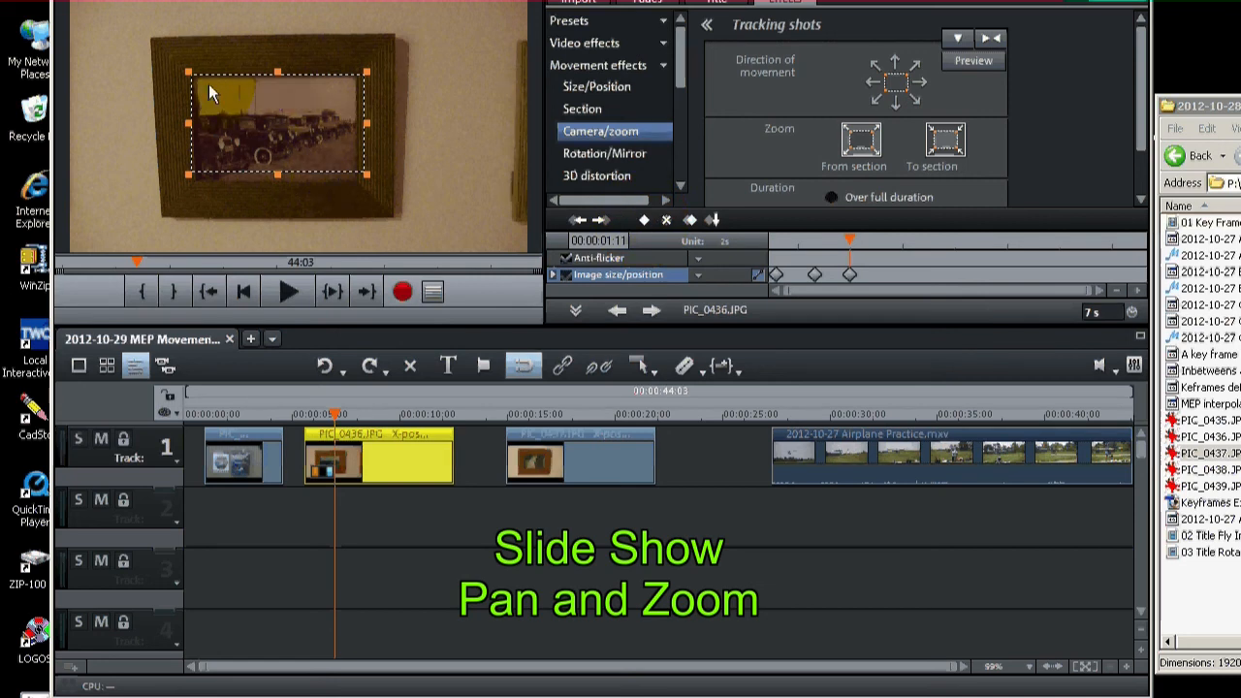
Step: At 00:00:02:11, enlarge the camera frame and centre it around the wooden picture frame
{"action": "left_click", "coordinate": [857, 241]}
{"action": "left_click_drag", "start_coordinate": [856, 239], "coordinate": [882, 241]}
{"action": "left_click", "coordinate": [347, 415]}
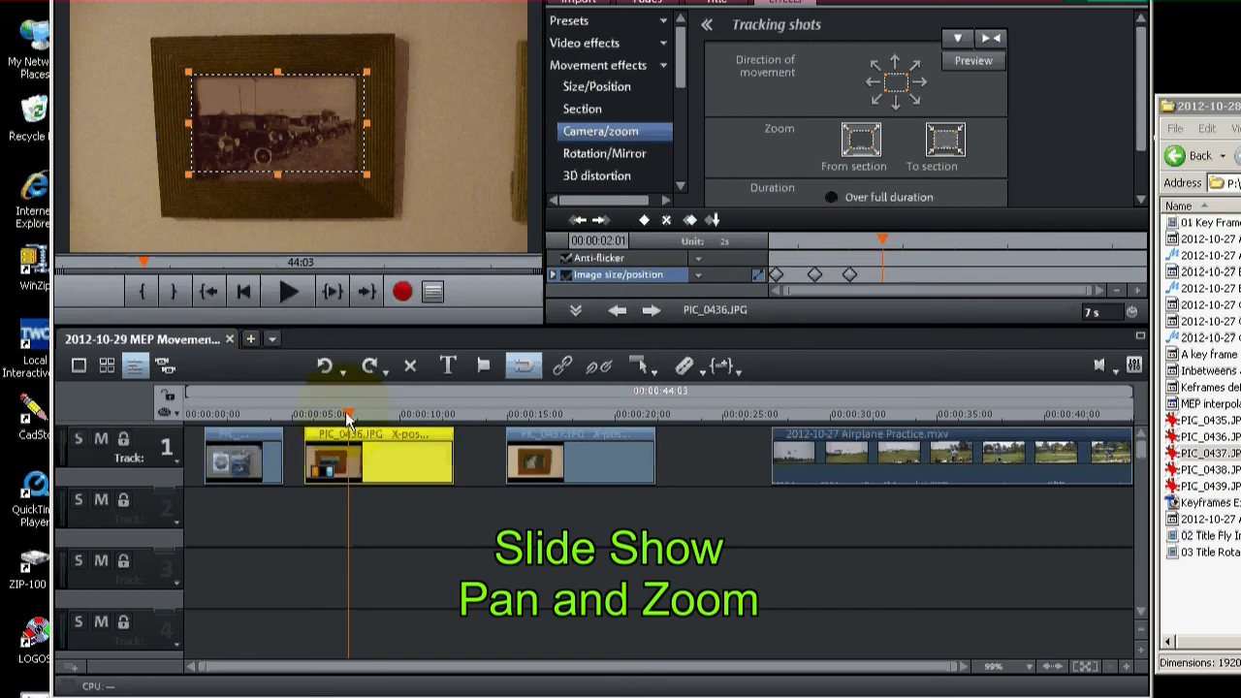
{"action": "left_click_drag", "start_coordinate": [347, 415], "coordinate": [355, 417]}
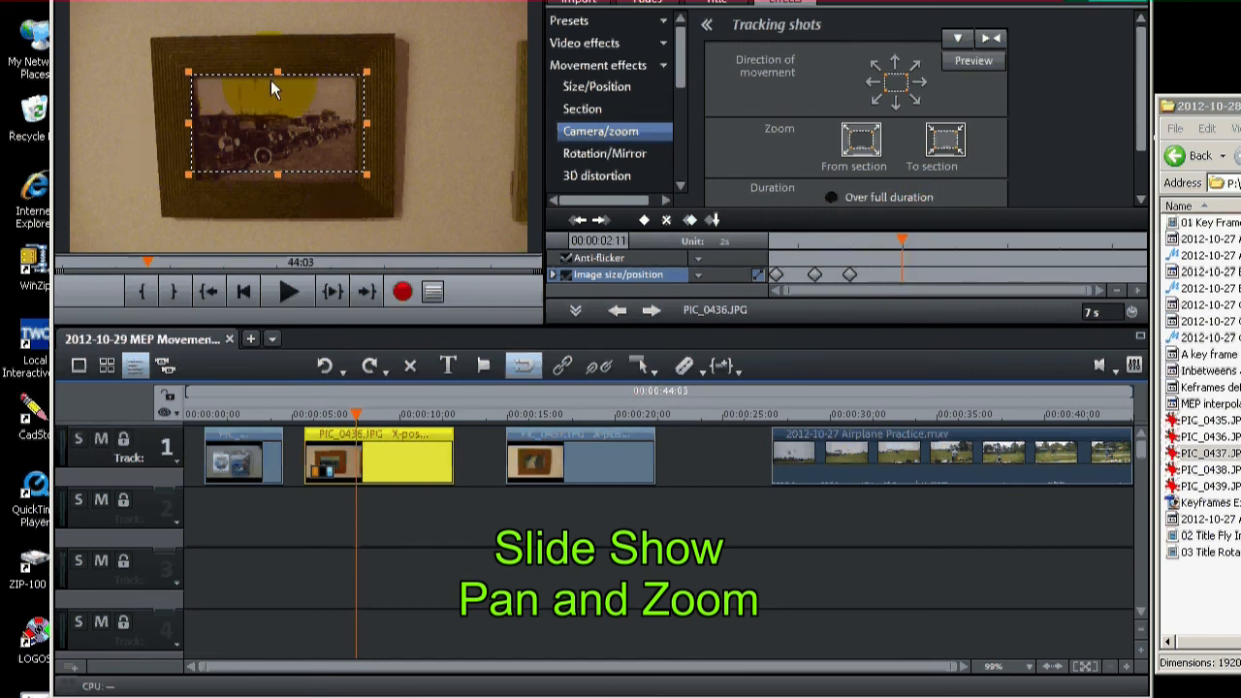
{"action": "left_click_drag", "start_coordinate": [202, 75], "coordinate": [193, 77]}
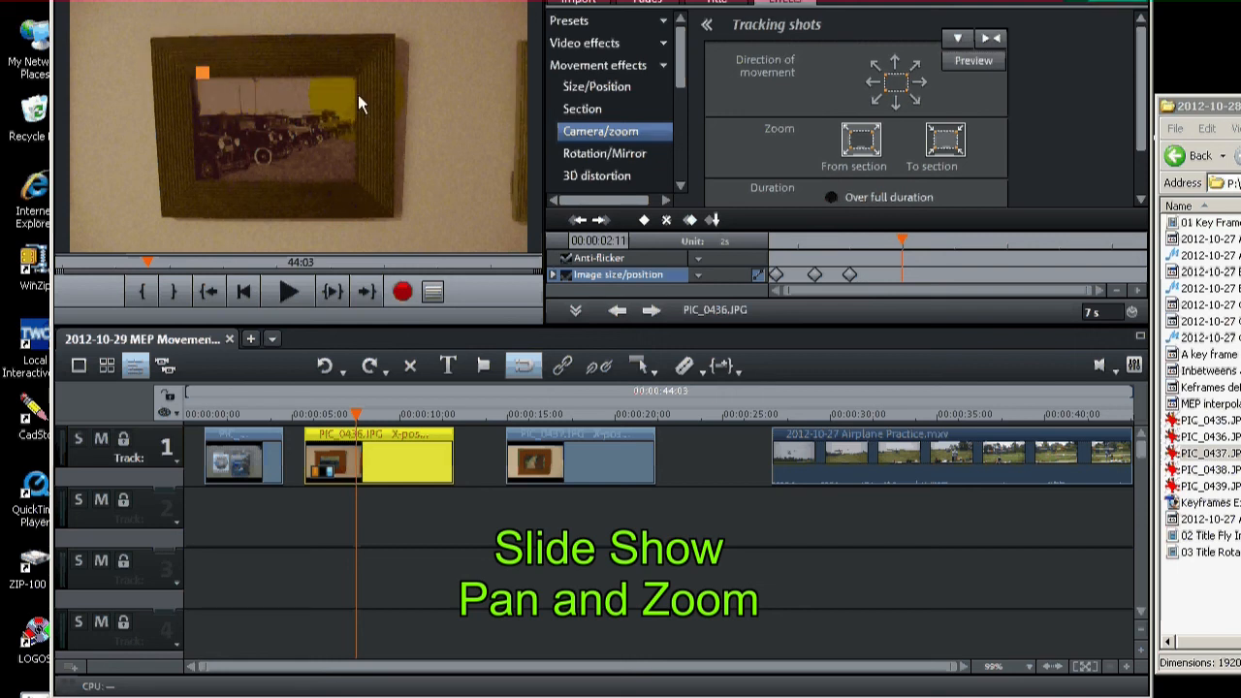
{"action": "left_click_drag", "start_coordinate": [207, 78], "coordinate": [482, 323]}
{"action": "left_click_drag", "start_coordinate": [349, 143], "coordinate": [283, 120]}
{"action": "left_click_drag", "start_coordinate": [410, 205], "coordinate": [354, 143]}
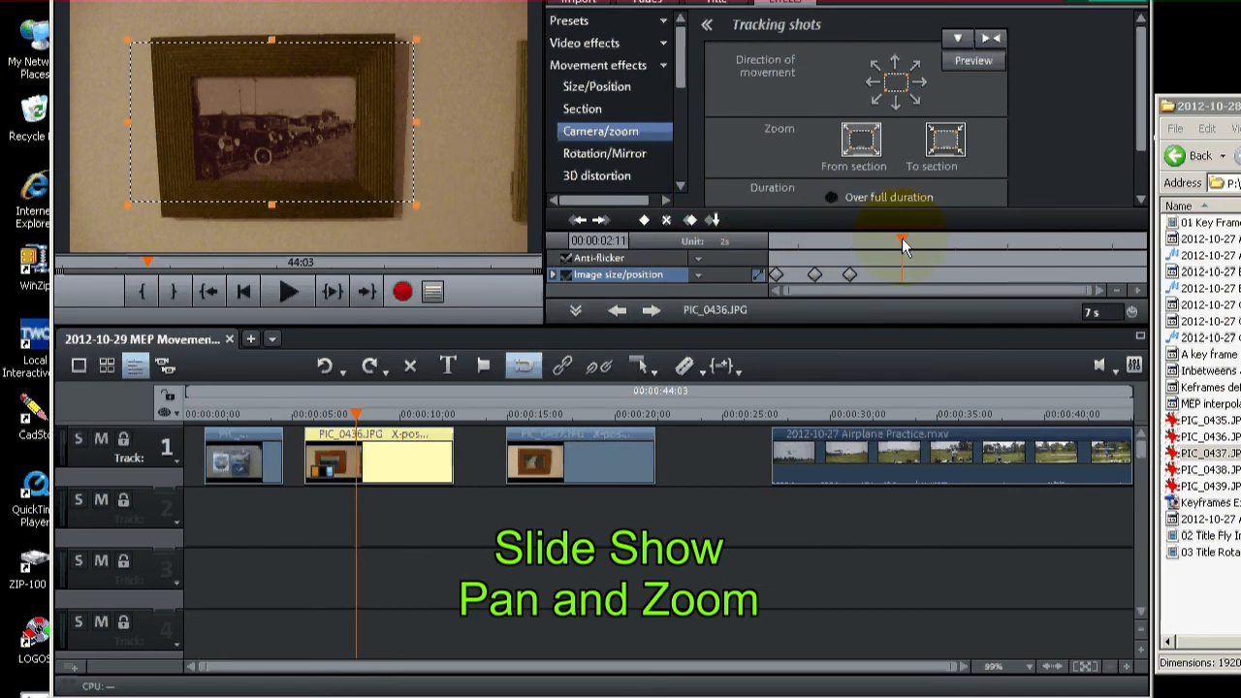
Step: Add an intermediate keyframe at 00:00:02:01 and compare its camera frame with the one at the 00:00:02:11 keyframe
{"action": "left_click_drag", "start_coordinate": [902, 238], "coordinate": [884, 239]}
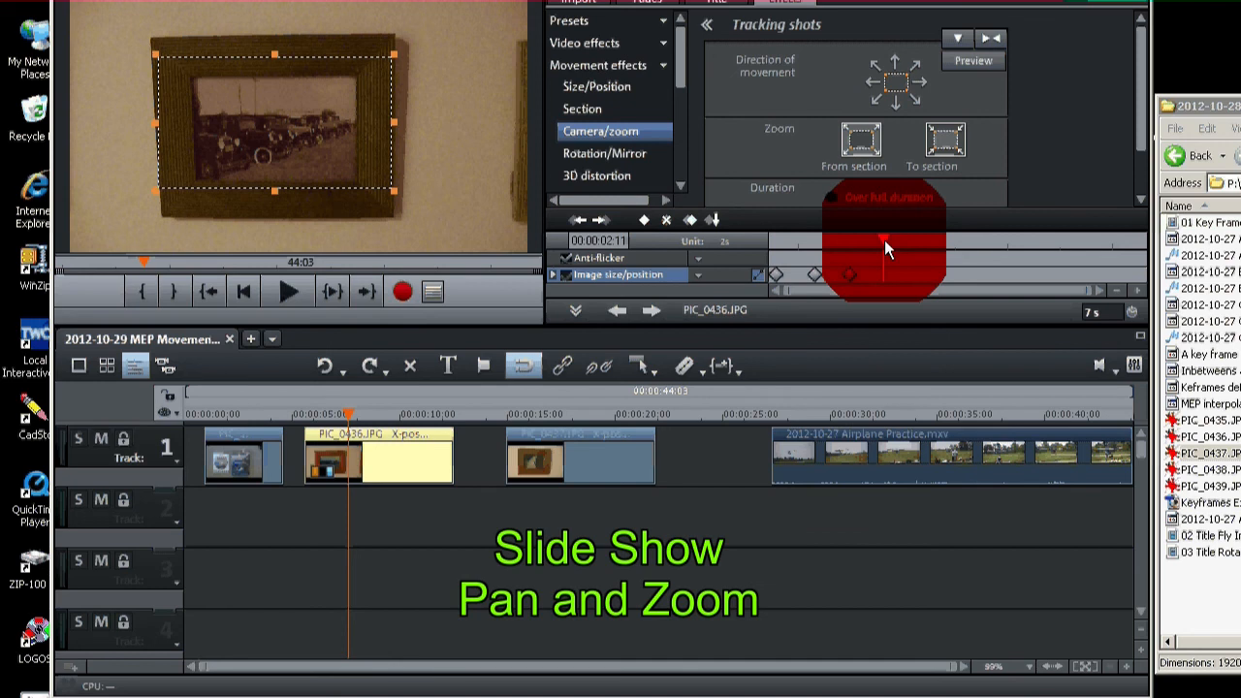
{"action": "left_click", "coordinate": [643, 220]}
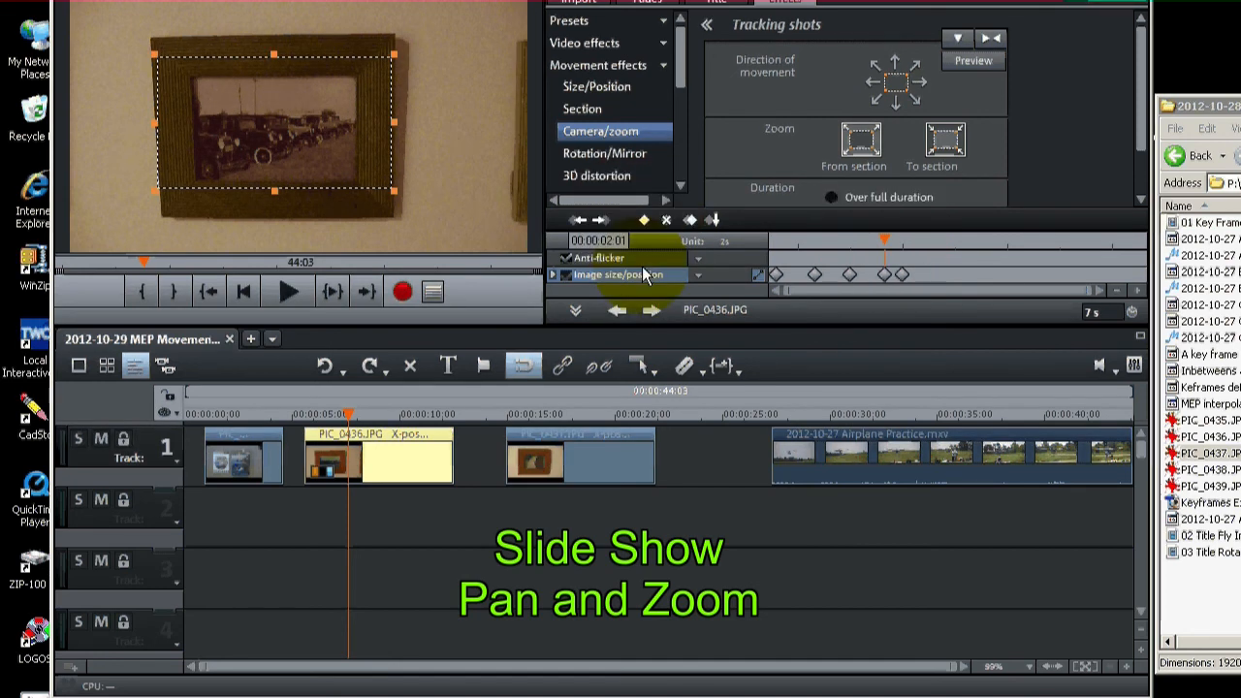
{"action": "left_click", "coordinate": [902, 274]}
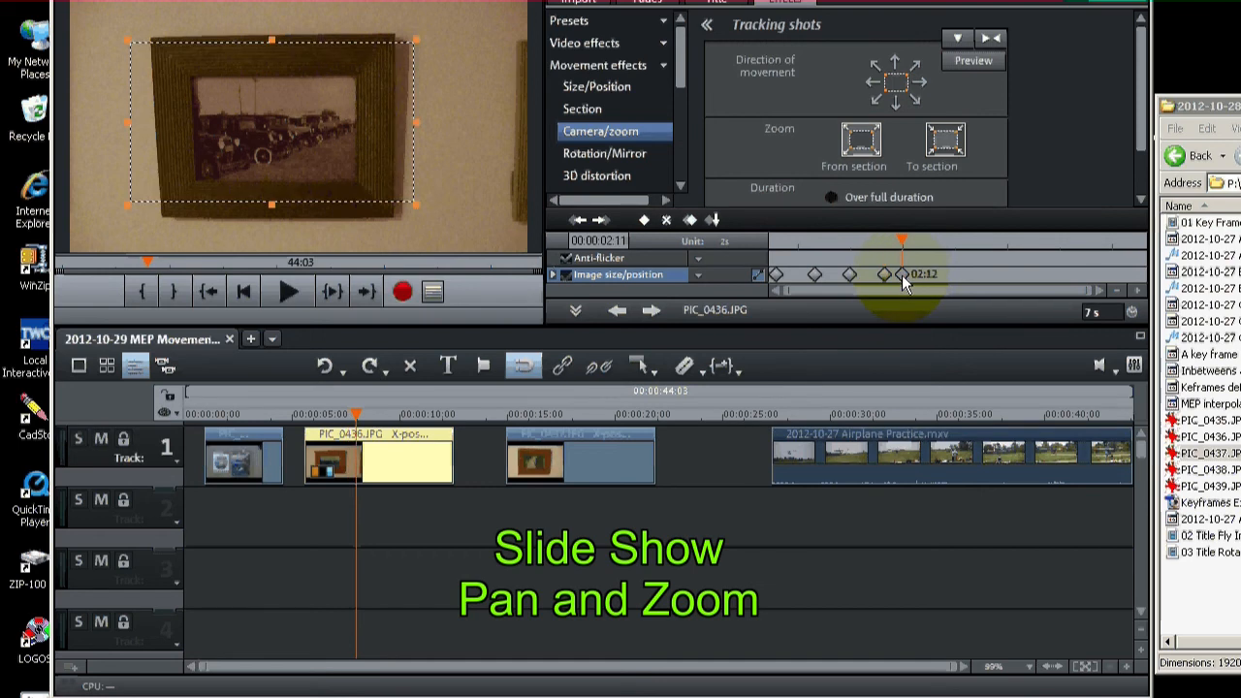
{"action": "left_click", "coordinate": [883, 275]}
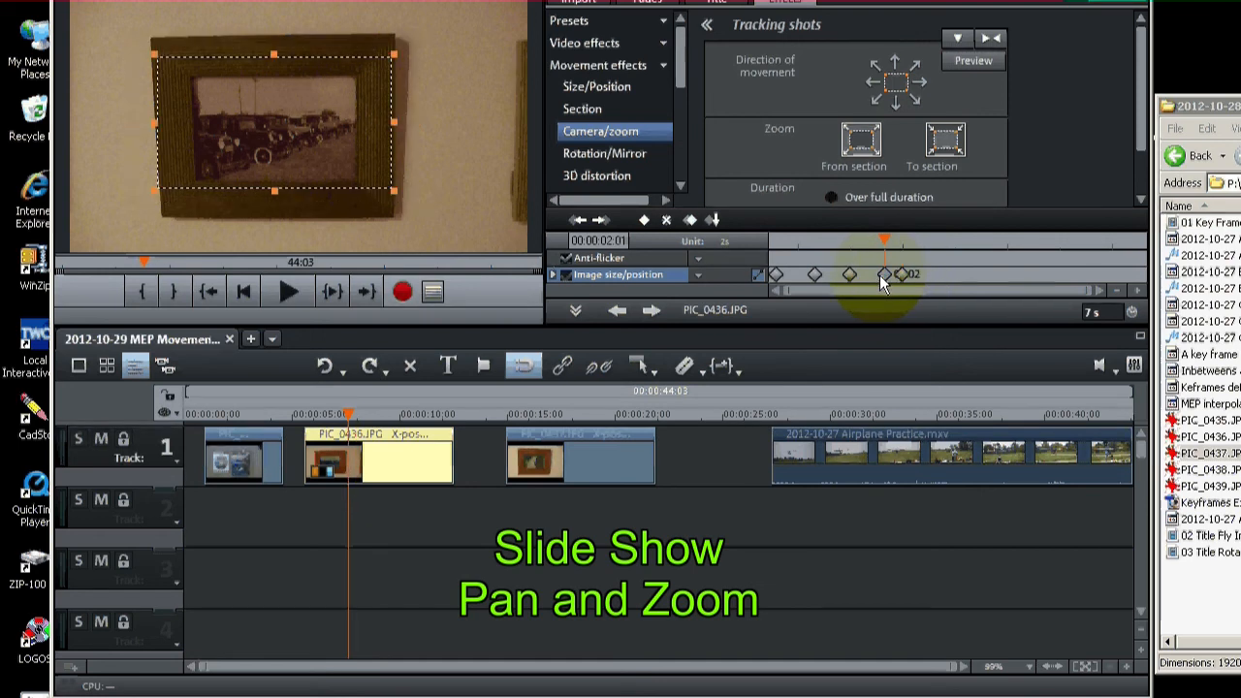
{"action": "left_click", "coordinate": [901, 274]}
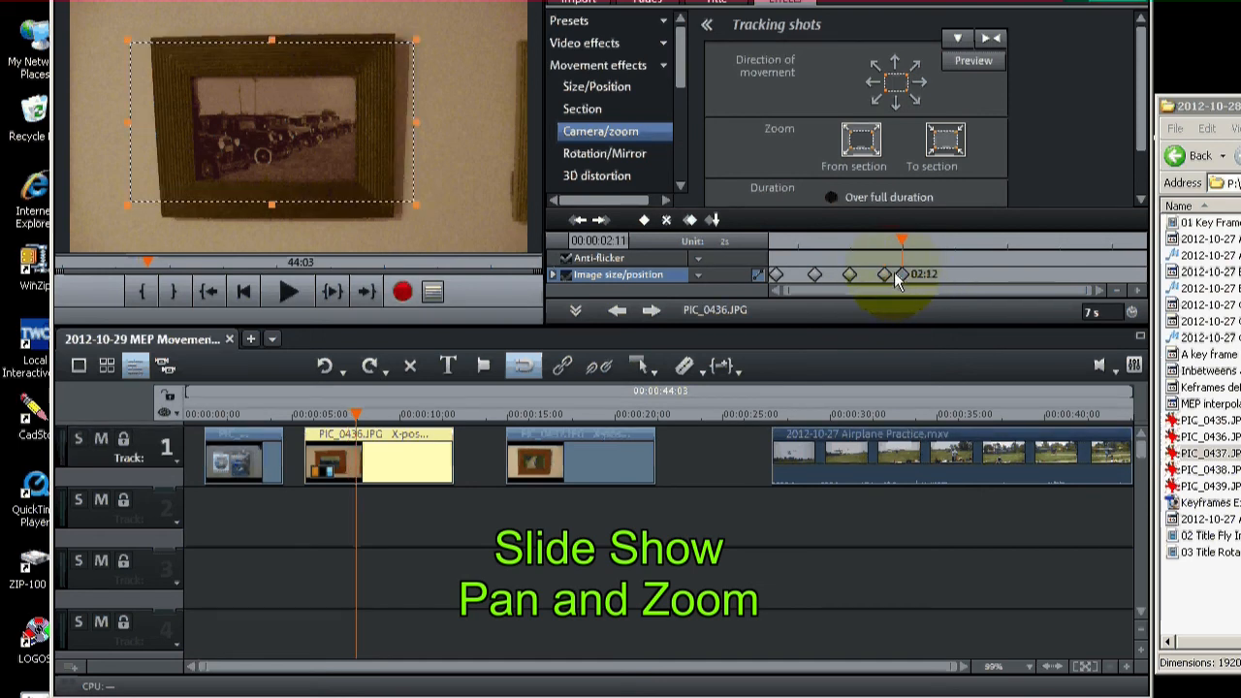
{"action": "left_click", "coordinate": [883, 275]}
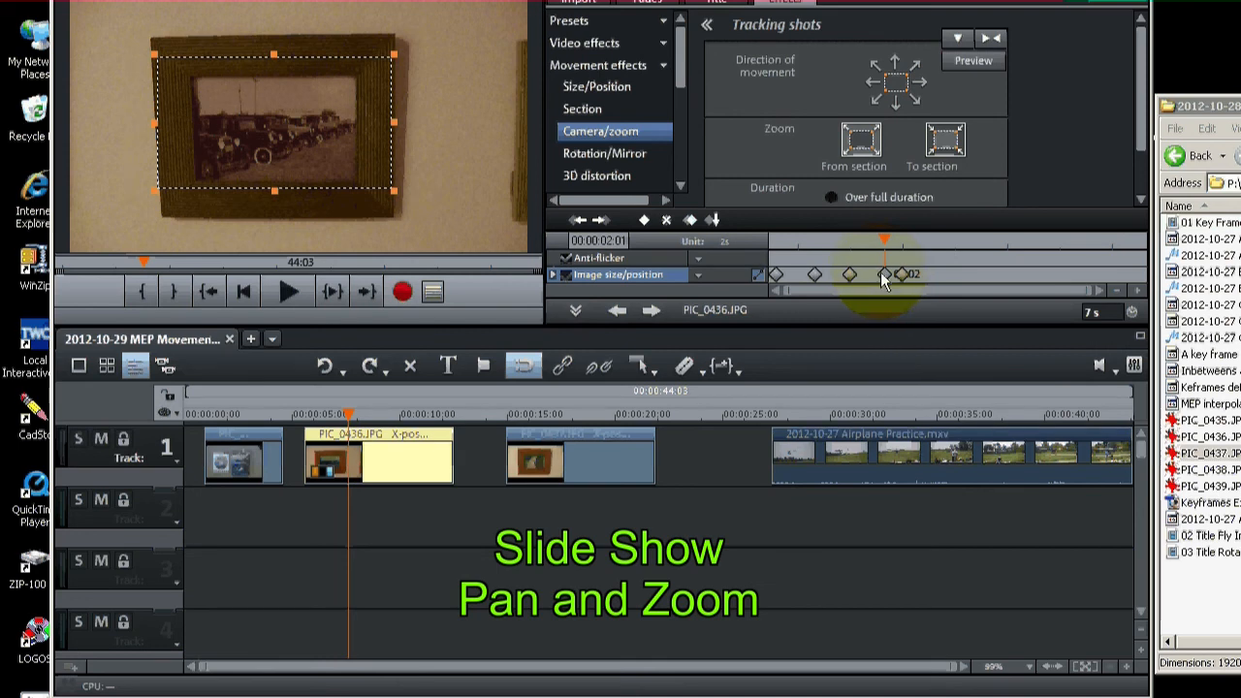
Step: Delete the 00:00:02:01 keyframe of PIC_0436.JPG and move its last keyframe to 00:00:02:06
{"action": "left_click", "coordinate": [666, 220]}
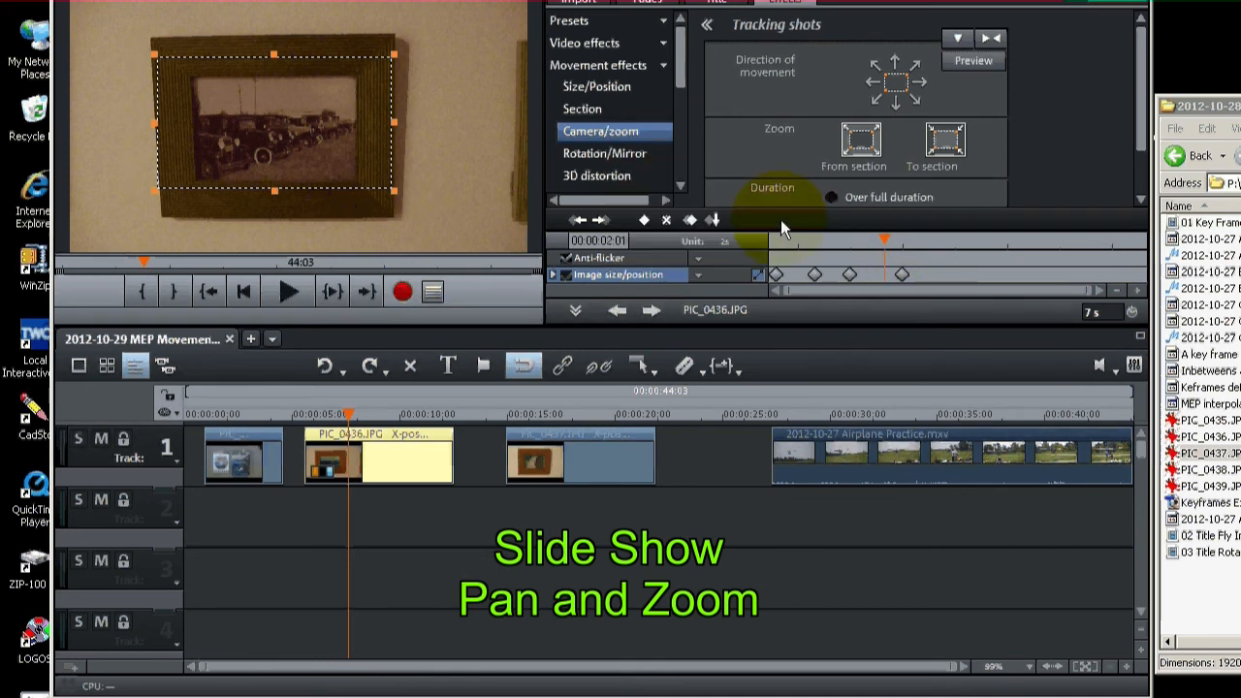
{"action": "left_click", "coordinate": [897, 274]}
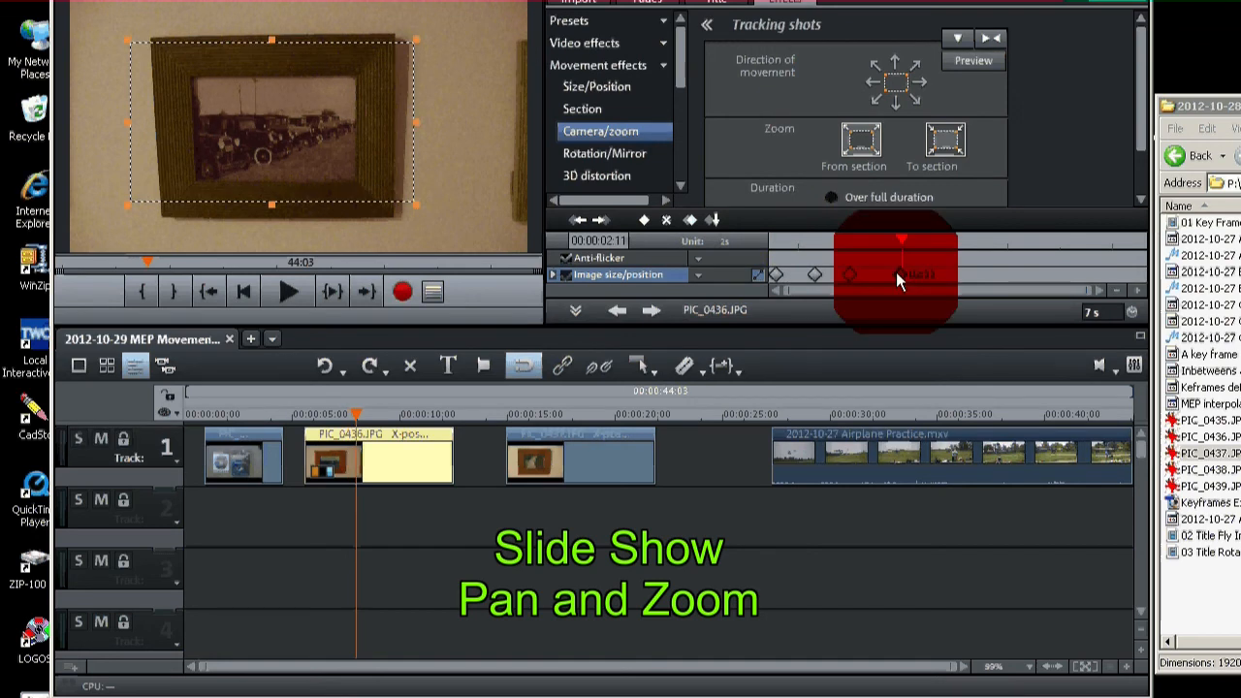
Step: At 00:00:03:01, enlarge the camera frame until it covers the whole PIC_0436.JPG image
{"action": "left_click_drag", "start_coordinate": [902, 240], "coordinate": [937, 248]}
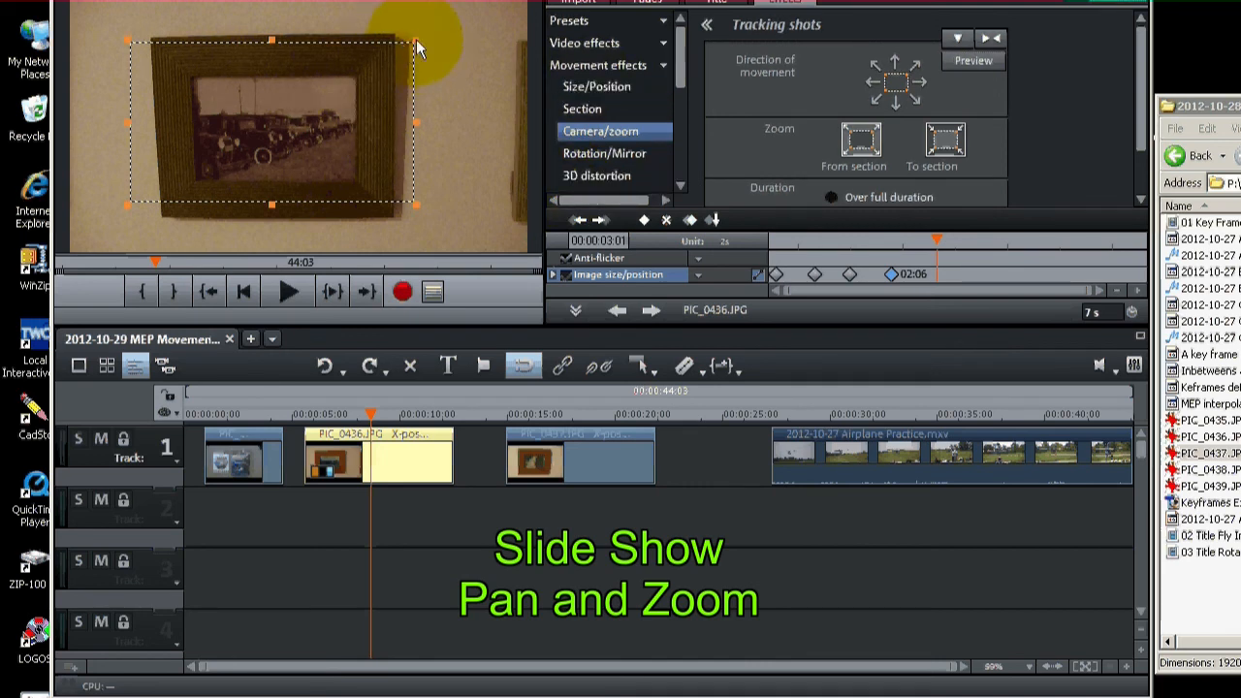
{"action": "left_click_drag", "start_coordinate": [415, 39], "coordinate": [543, 26]}
{"action": "mouse_move", "coordinate": [179, 56]}
{"action": "left_mouse_down"}
{"action": "mouse_move", "coordinate": [197, 56]}
{"action": "mouse_move", "coordinate": [184, 56]}
{"action": "left_mouse_up"}
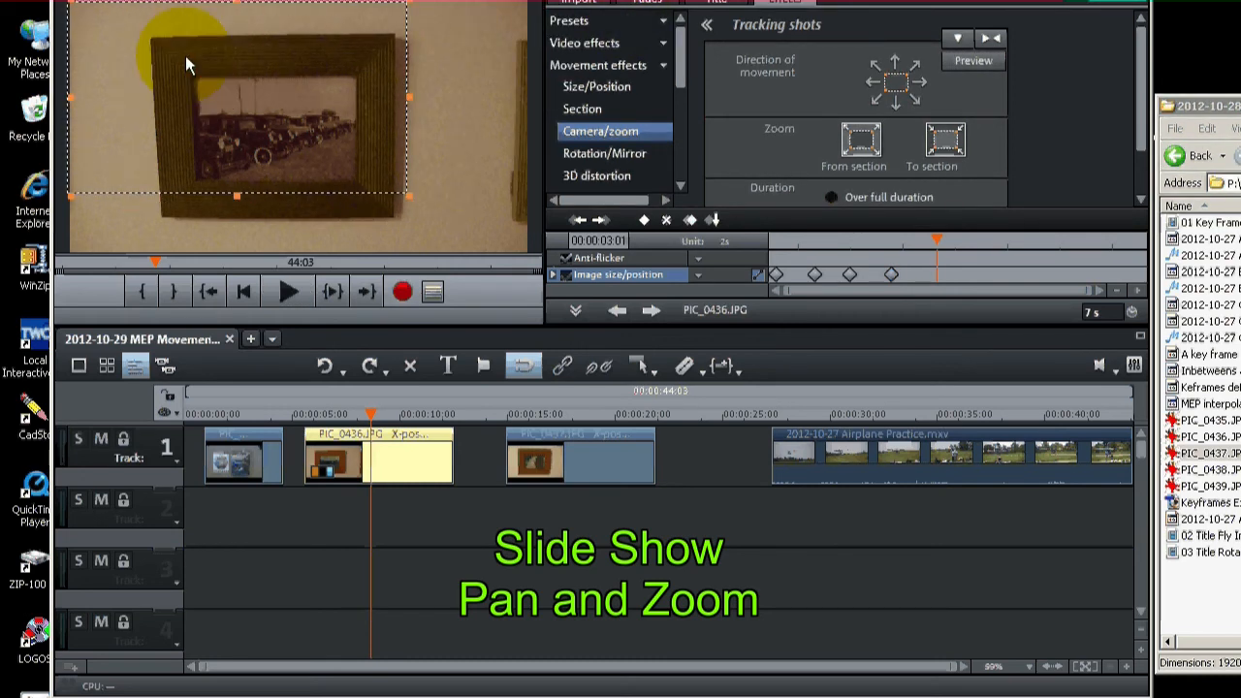
{"action": "left_click_drag", "start_coordinate": [409, 193], "coordinate": [551, 260]}
{"action": "left_click", "coordinate": [418, 115]}
{"action": "left_click", "coordinate": [422, 113]}
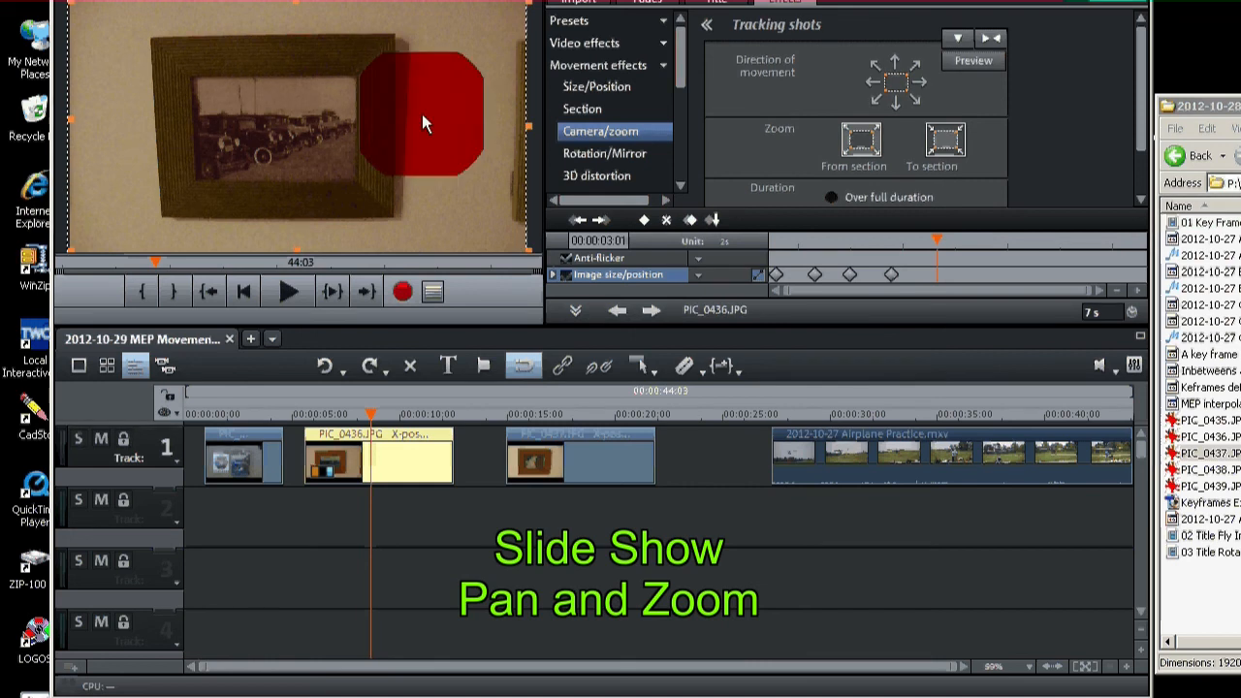
Step: Maximize the image in the Size/Position effect at 00:00:03:01 and return to Camera/zoom
{"action": "left_click", "coordinate": [605, 88]}
{"action": "left_click", "coordinate": [951, 165]}
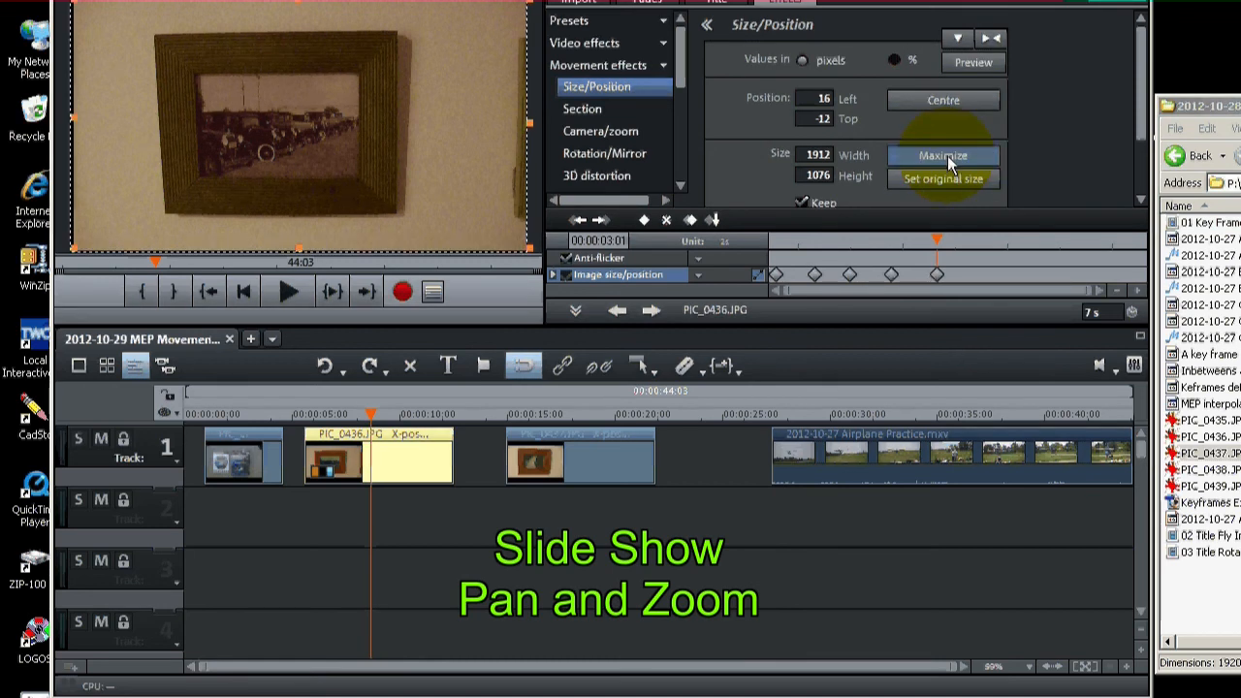
{"action": "left_click", "coordinate": [610, 128]}
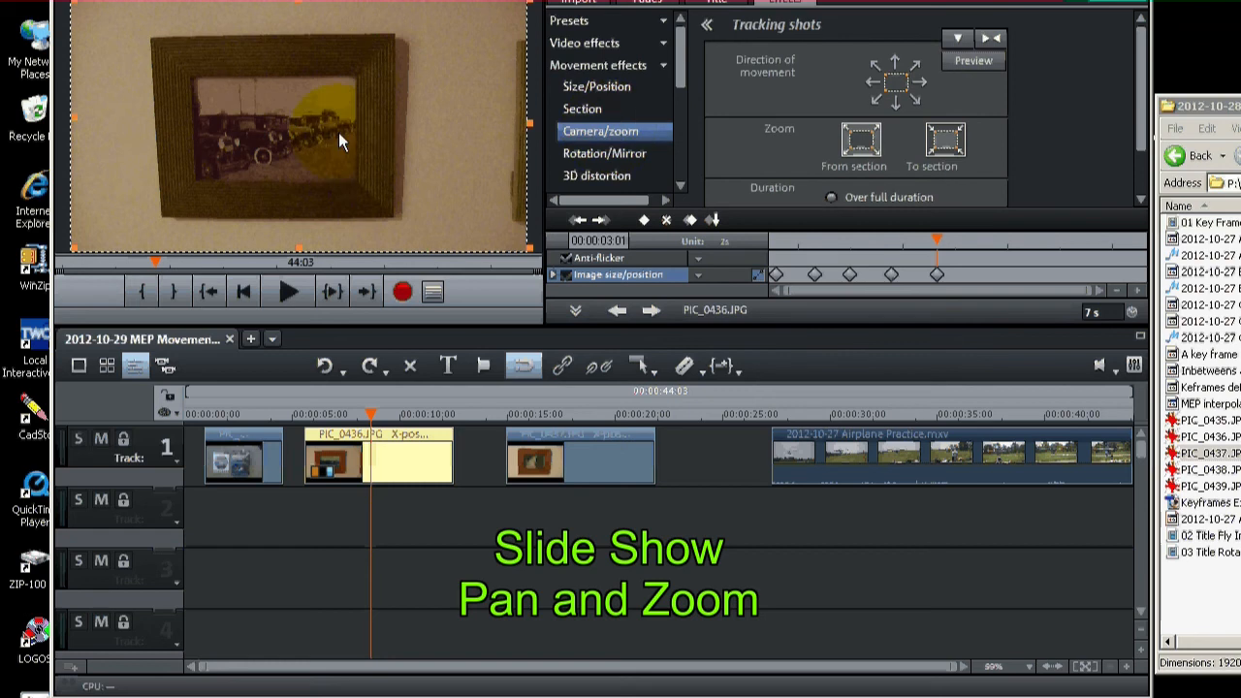
Step: Split the PIC_0436.JPG clip at 00:00:03:28 and delete the part after the cut
{"action": "left_click", "coordinate": [374, 415]}
{"action": "left_click_drag", "start_coordinate": [374, 413], "coordinate": [387, 415]}
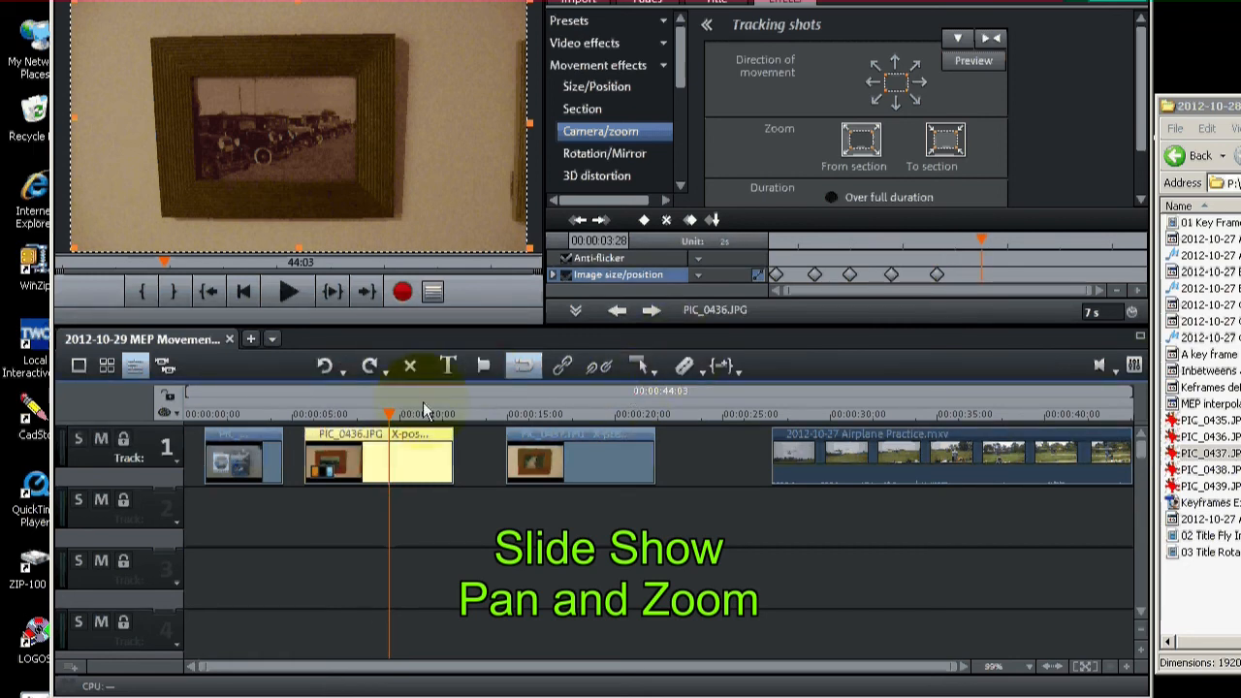
{"action": "left_click", "coordinate": [684, 369]}
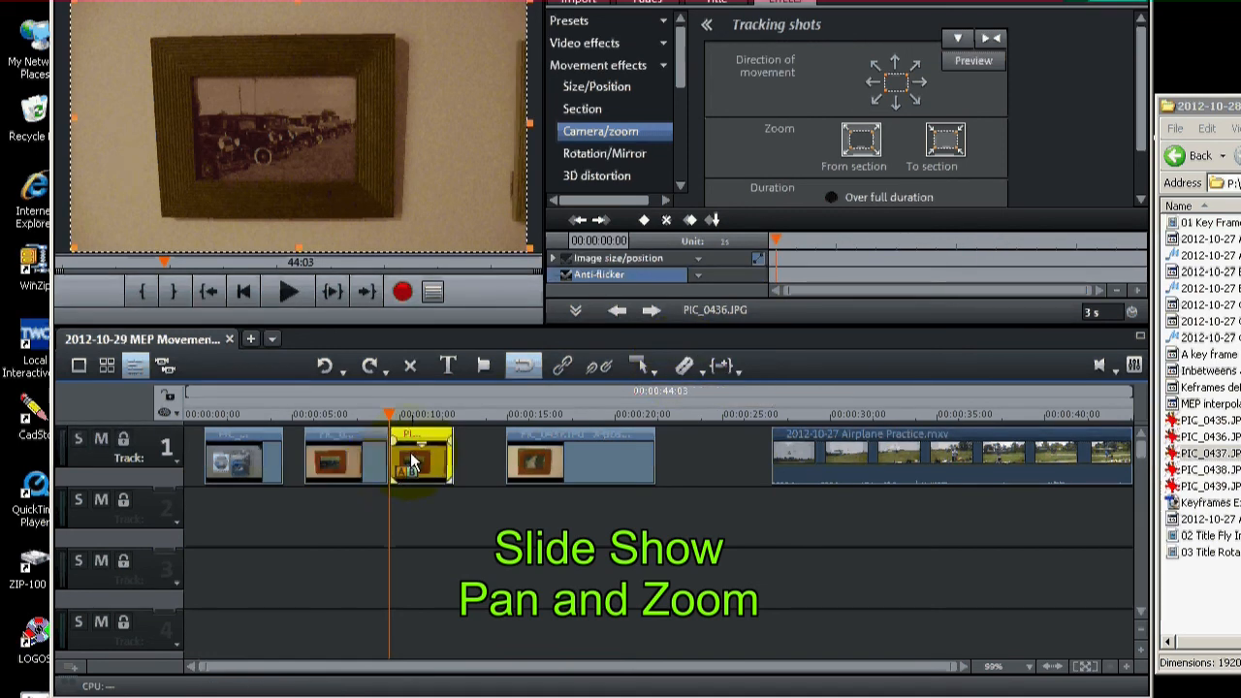
{"action": "key", "text": "Delete"}
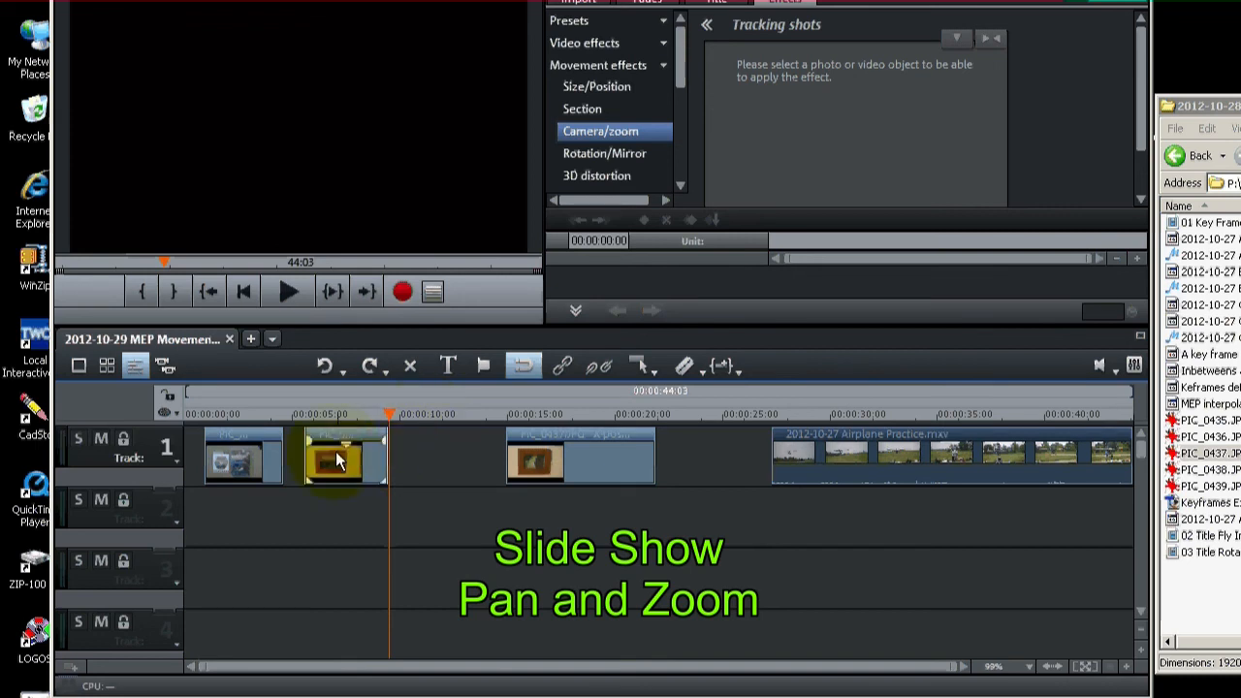
Step: Move the PIC_0436.JPG clip directly against the end of the first photo and play the pan and zoom
{"action": "left_click", "coordinate": [331, 442]}
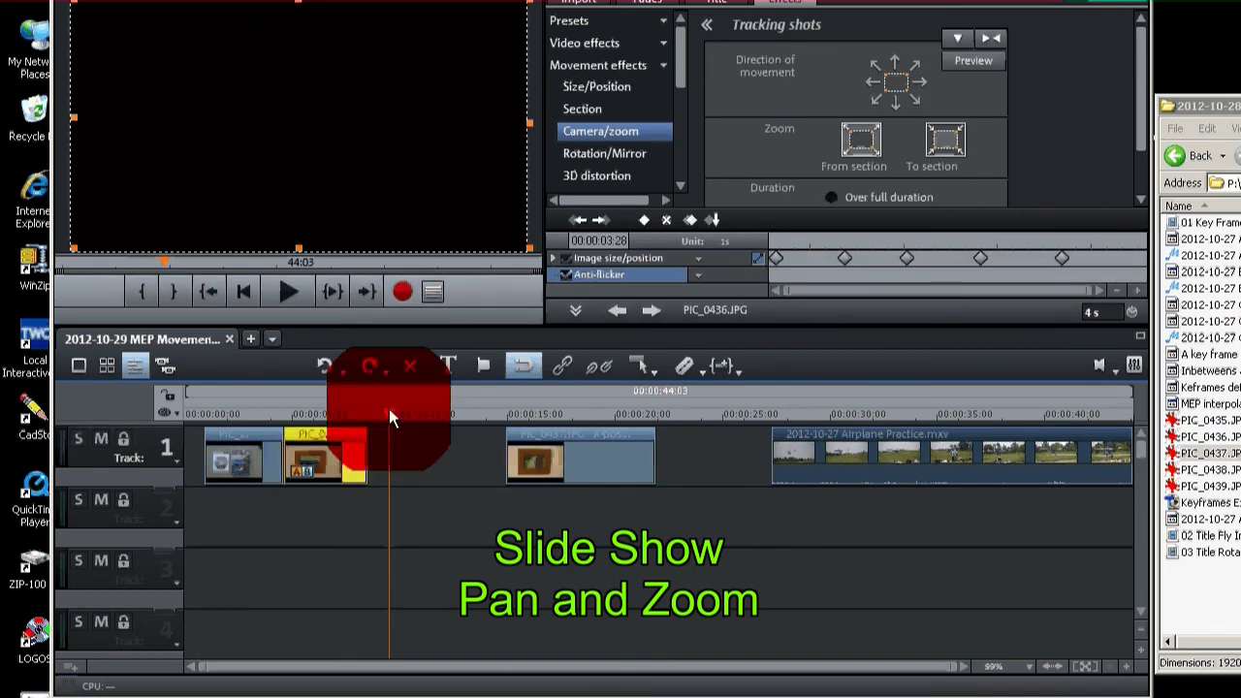
{"action": "left_click_drag", "start_coordinate": [389, 409], "coordinate": [266, 401]}
{"action": "left_click", "coordinate": [279, 291]}
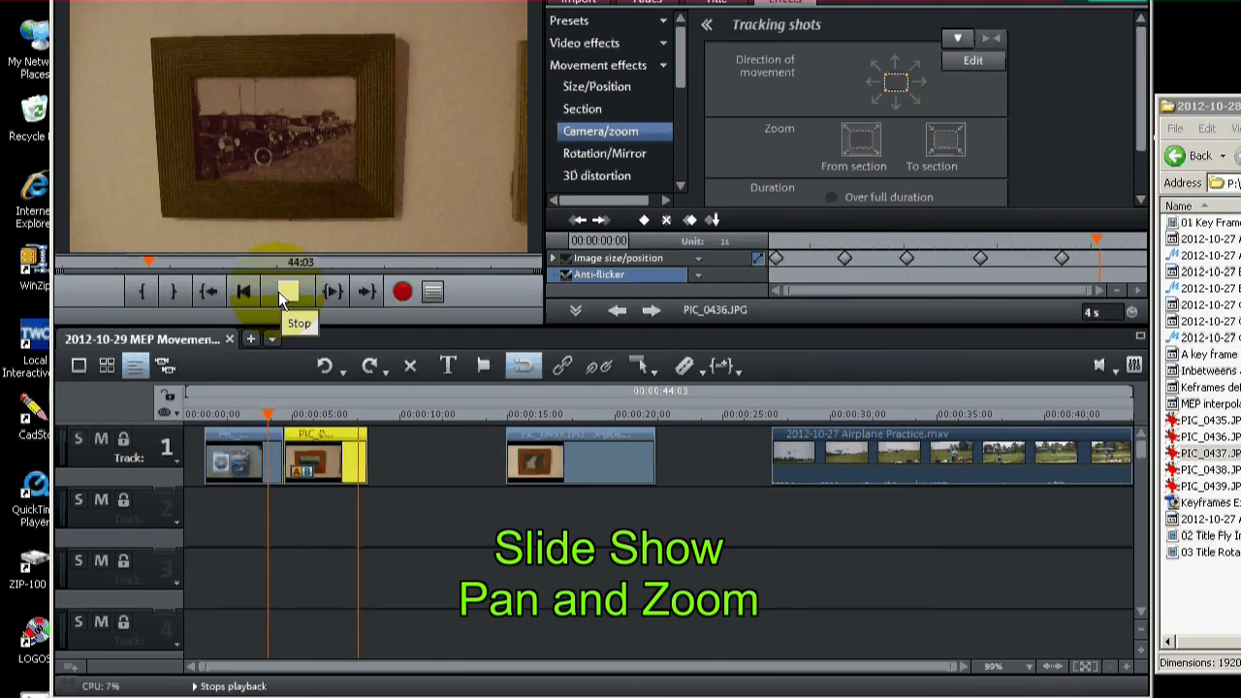
{"action": "left_click", "coordinate": [286, 293]}
Step: Overlap PIC_0436.JPG with the end of the first photo for a crossfade and preview both from the start
{"action": "left_click", "coordinate": [300, 455]}
{"action": "left_click_drag", "start_coordinate": [318, 457], "coordinate": [307, 455]}
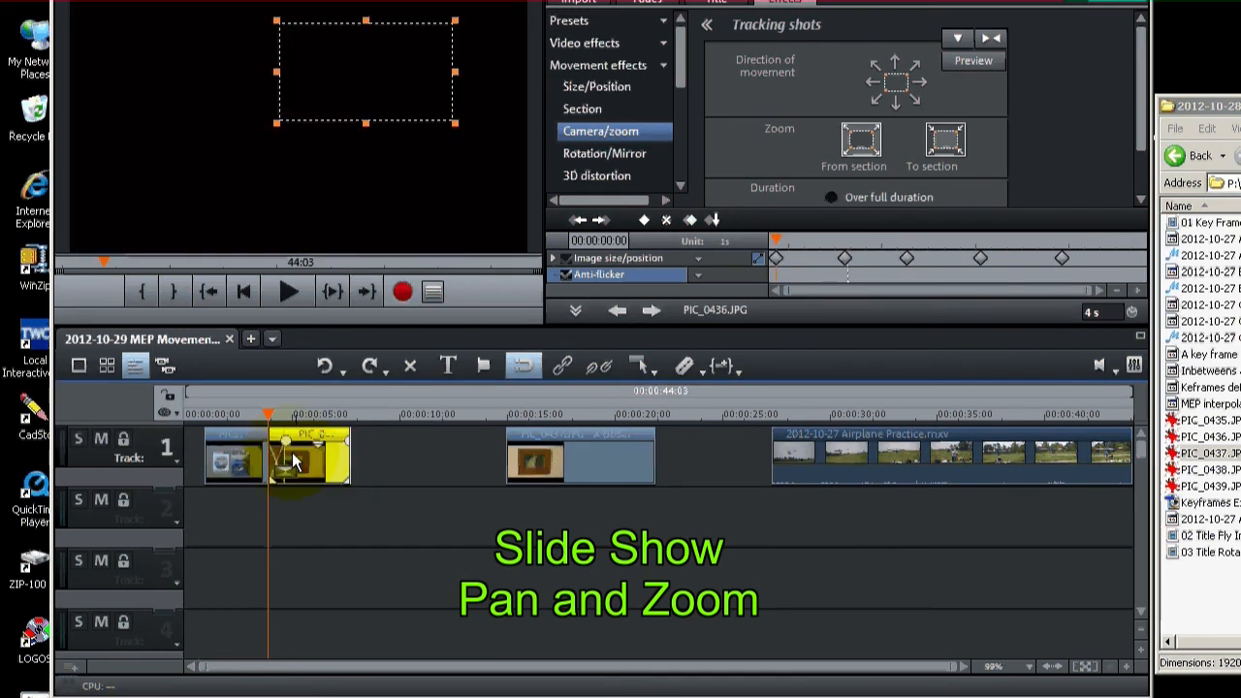
{"action": "left_click", "coordinate": [208, 415]}
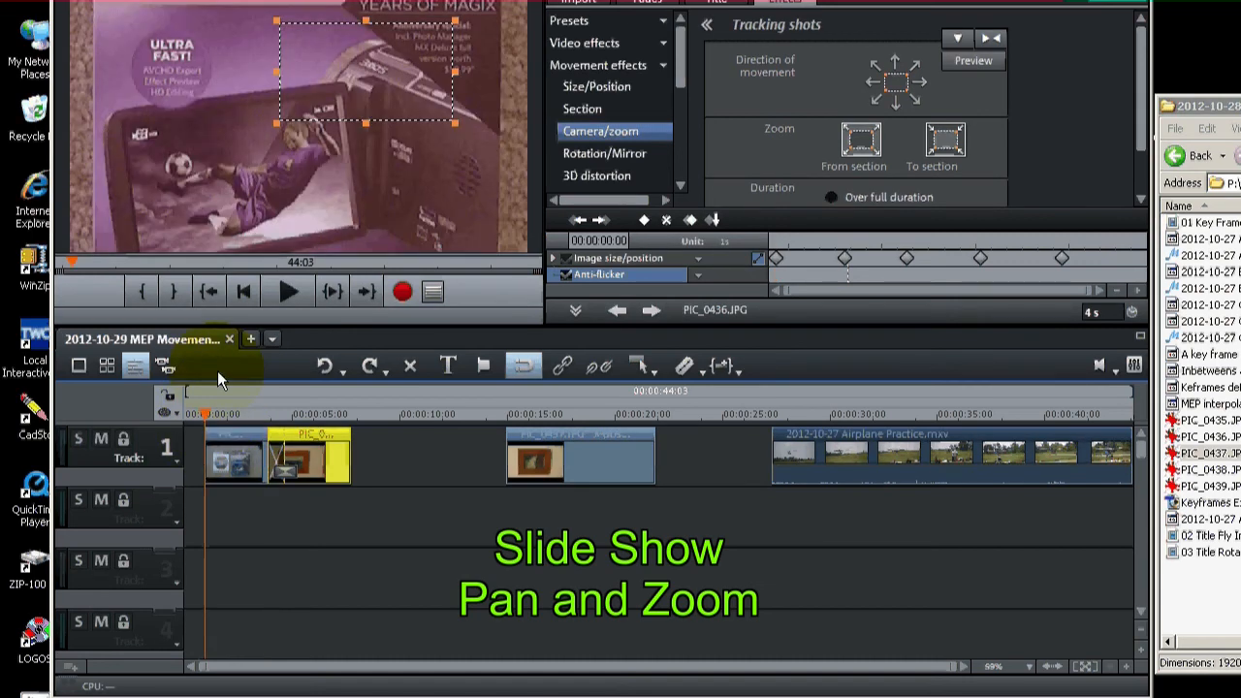
{"action": "left_click", "coordinate": [294, 291]}
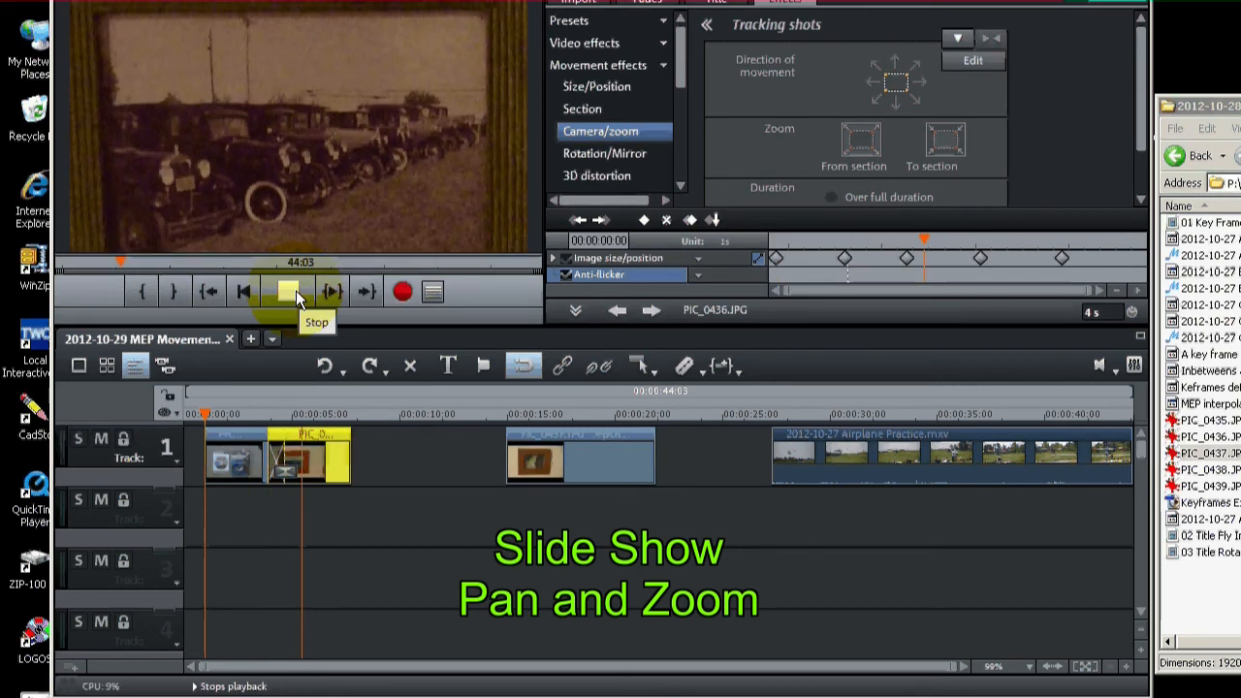
{"action": "left_click", "coordinate": [295, 290]}
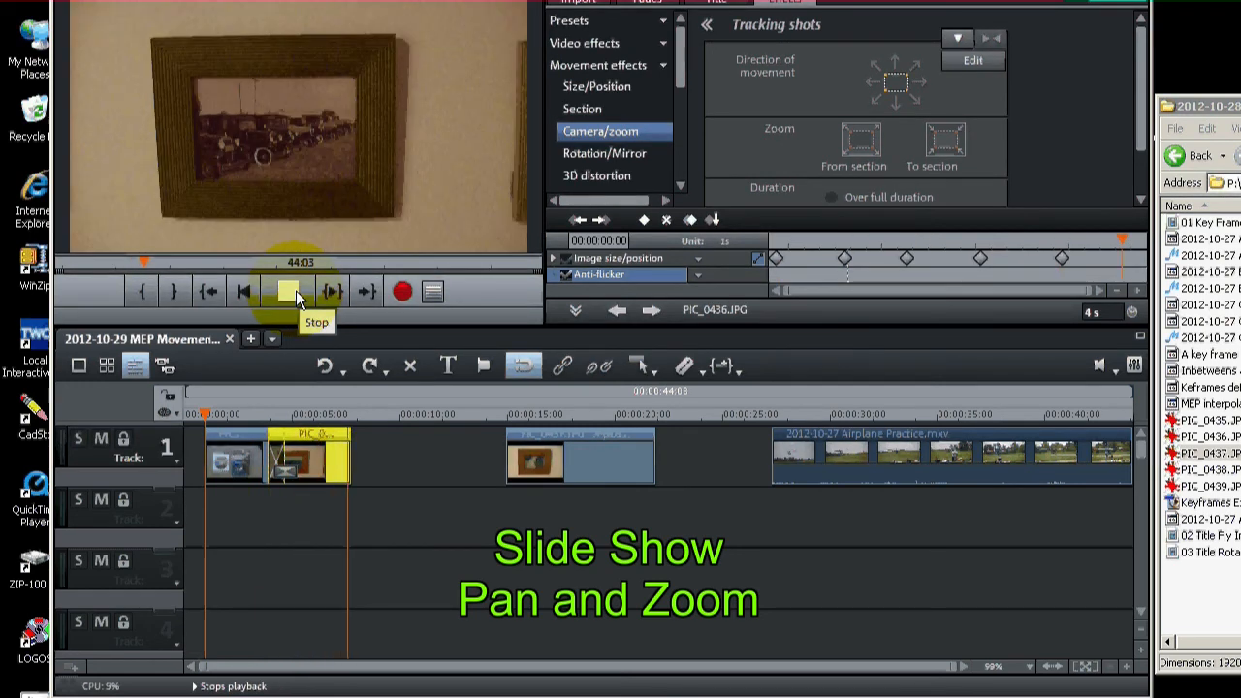
Step: Move the PIC_0437.JPG clip directly behind PIC_0436.JPG and place the playhead at its start
{"action": "left_click", "coordinate": [587, 455]}
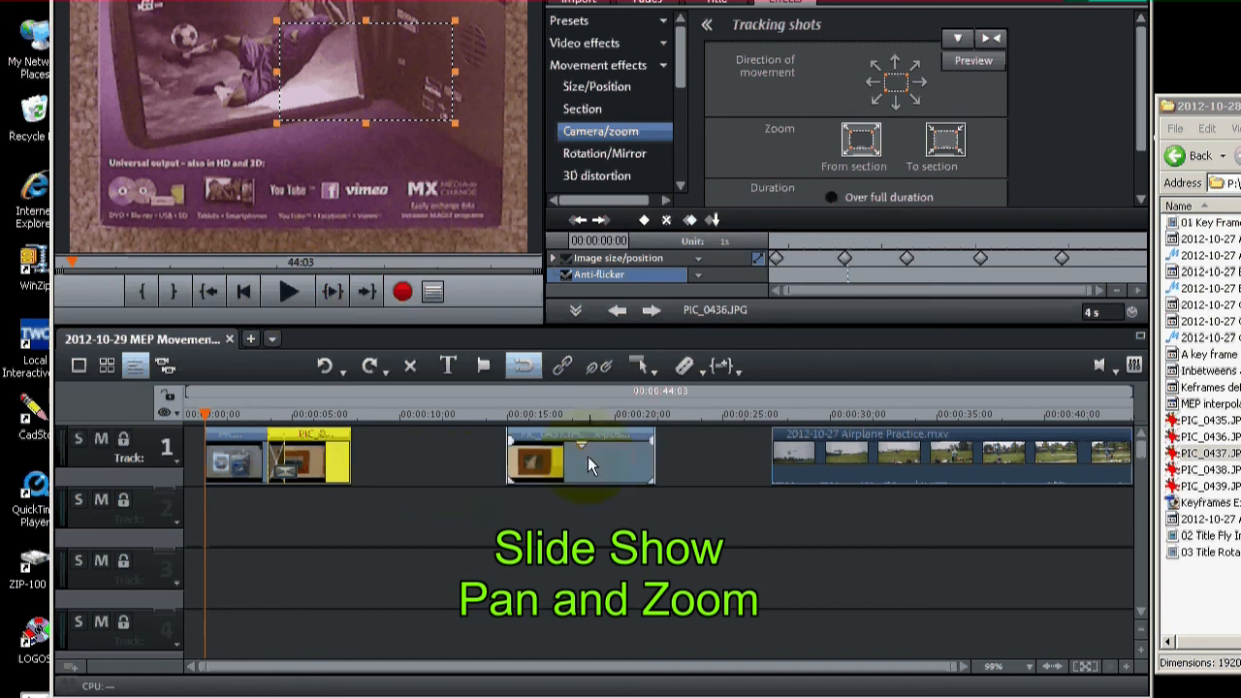
{"action": "left_click_drag", "start_coordinate": [587, 456], "coordinate": [448, 445]}
{"action": "left_click", "coordinate": [354, 417]}
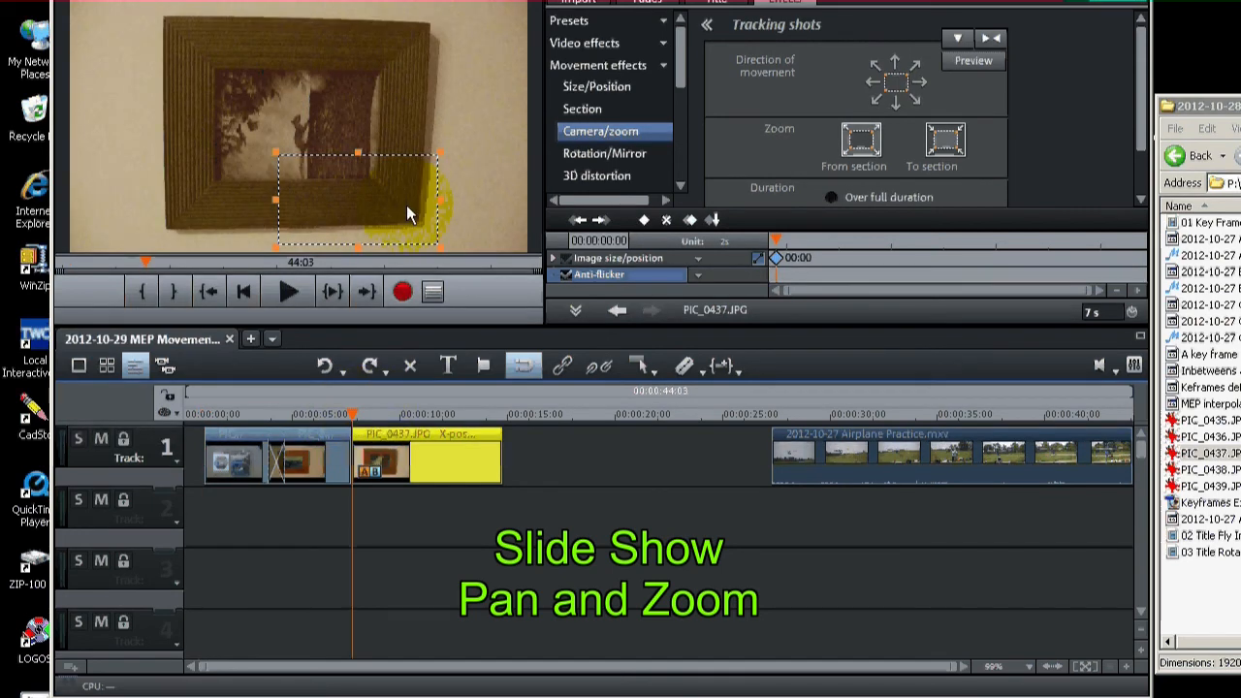
Step: Maximize the image at the first keyframe of PIC_0437.JPG with Size/Position and return to Camera/zoom
{"action": "left_click_drag", "start_coordinate": [344, 174], "coordinate": [300, 137]}
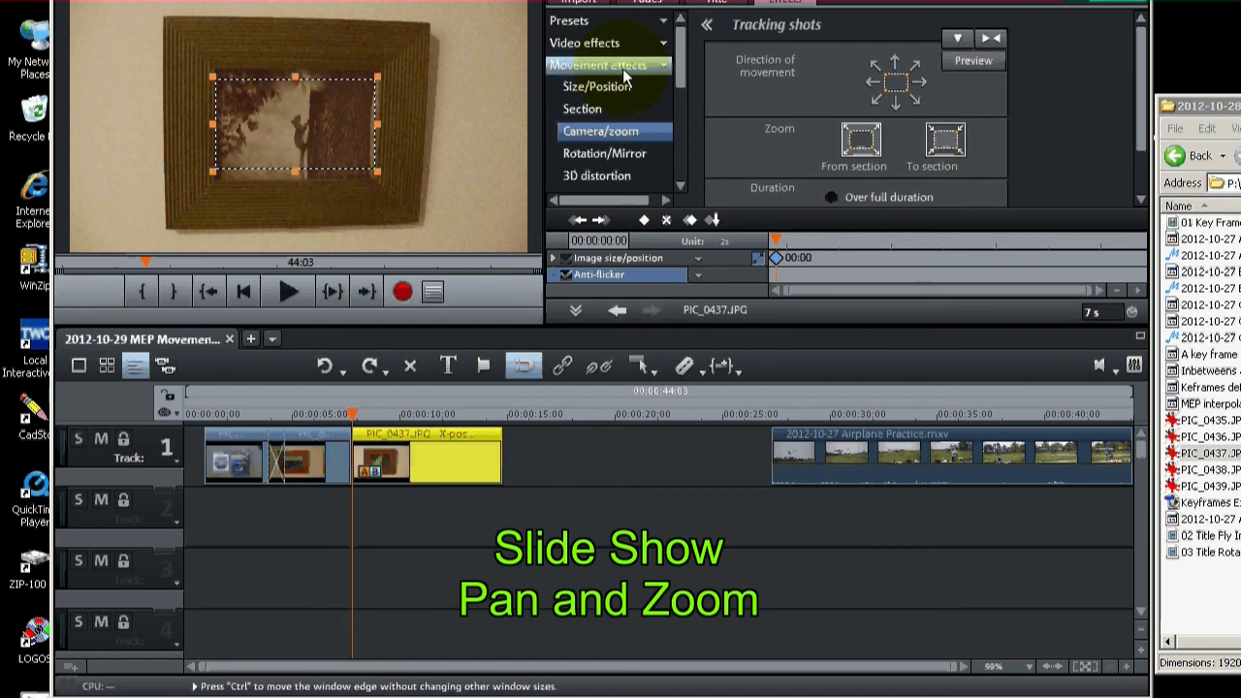
{"action": "left_click", "coordinate": [602, 86]}
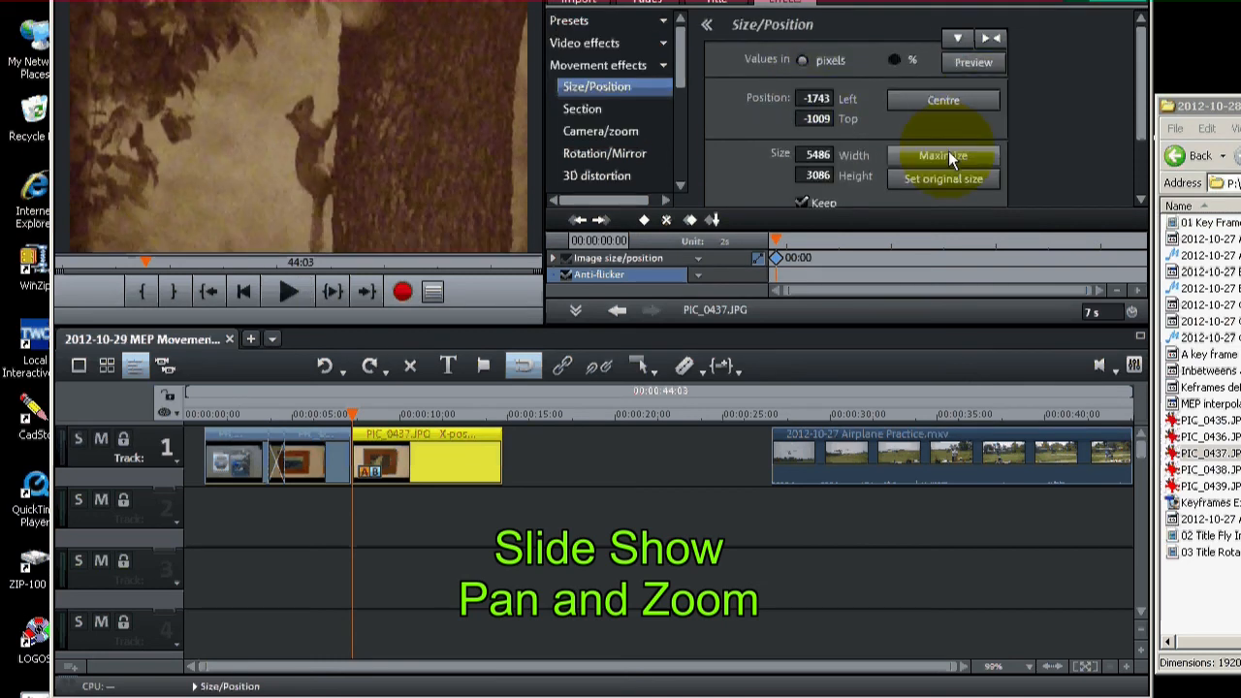
{"action": "left_click", "coordinate": [948, 157]}
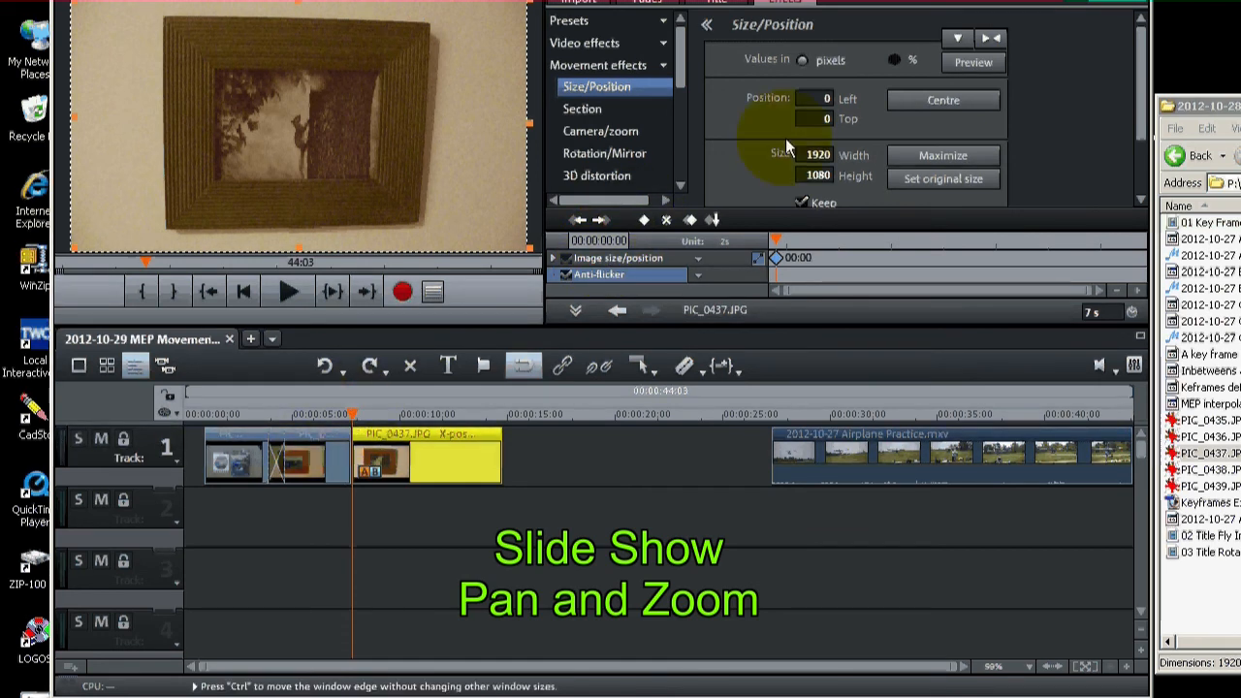
{"action": "left_click", "coordinate": [628, 134]}
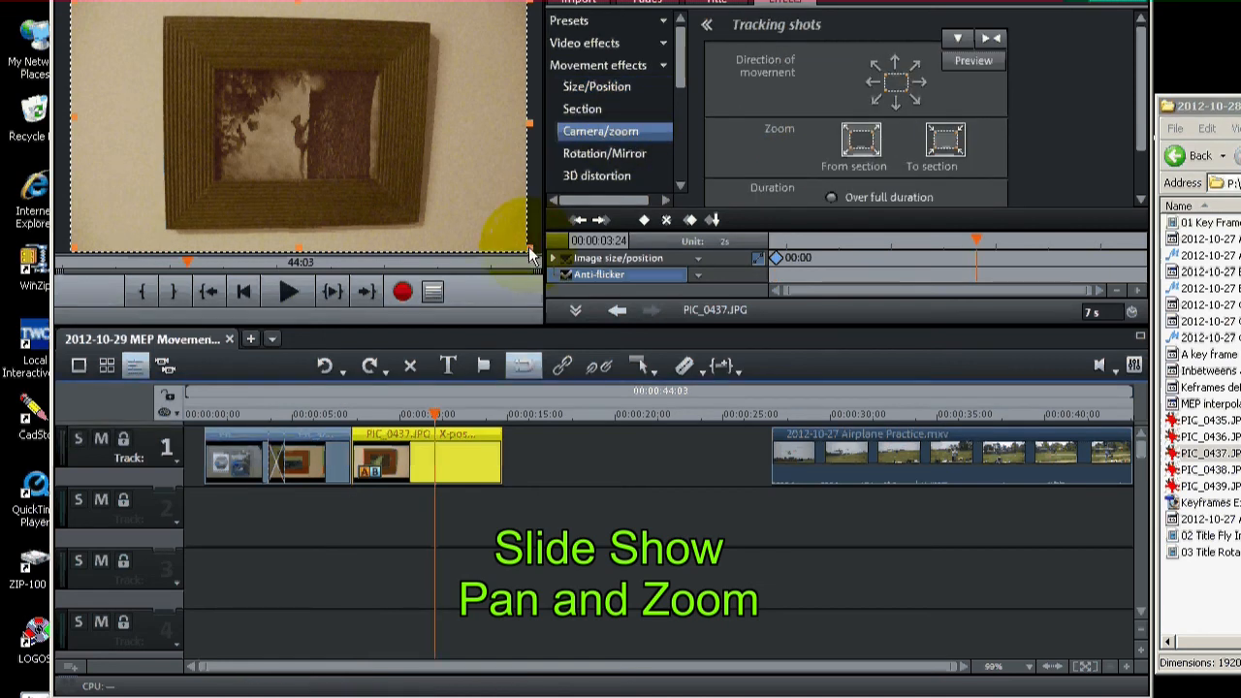
Step: At 00:00:03:24, shrink the camera frame onto the framed squirrel picture in PIC_0437.JPG and set a keyframe
{"action": "mouse_move", "coordinate": [528, 247]}
{"action": "left_mouse_down"}
{"action": "mouse_move", "coordinate": [224, 151]}
{"action": "mouse_move", "coordinate": [142, 22]}
{"action": "mouse_move", "coordinate": [274, 93]}
{"action": "mouse_move", "coordinate": [284, 111]}
{"action": "mouse_move", "coordinate": [294, 102]}
{"action": "left_mouse_up"}
{"action": "left_click", "coordinate": [488, 150]}
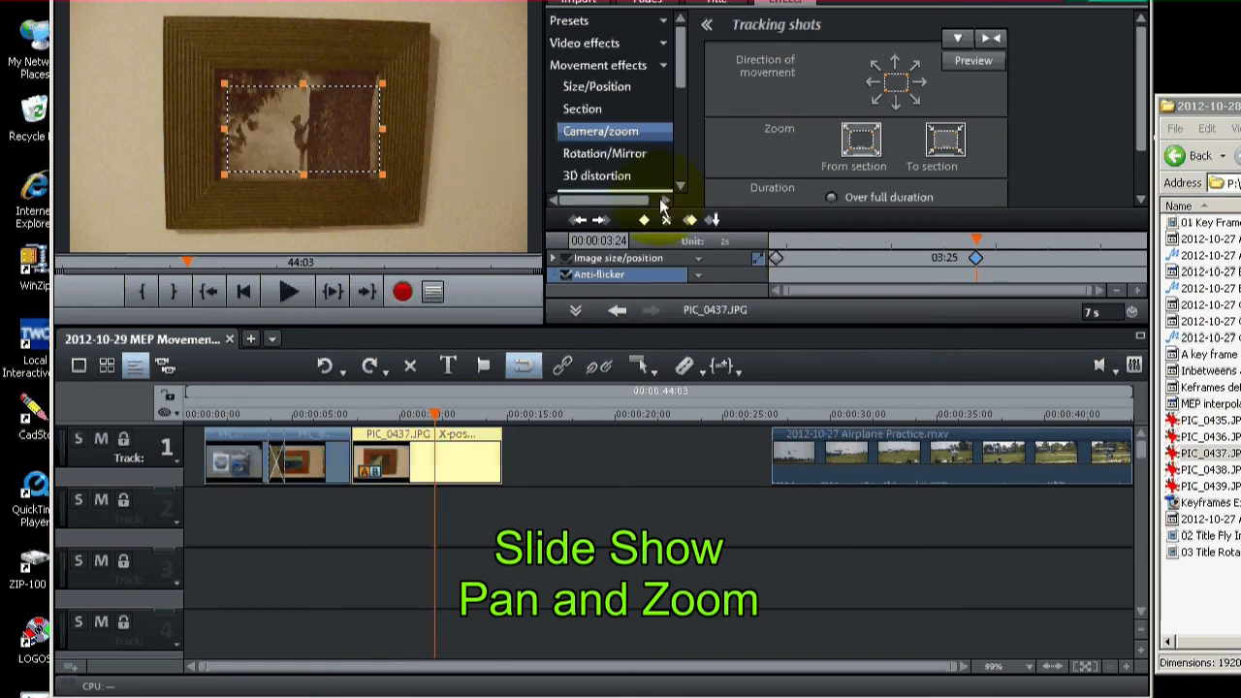
{"action": "left_click", "coordinate": [643, 221]}
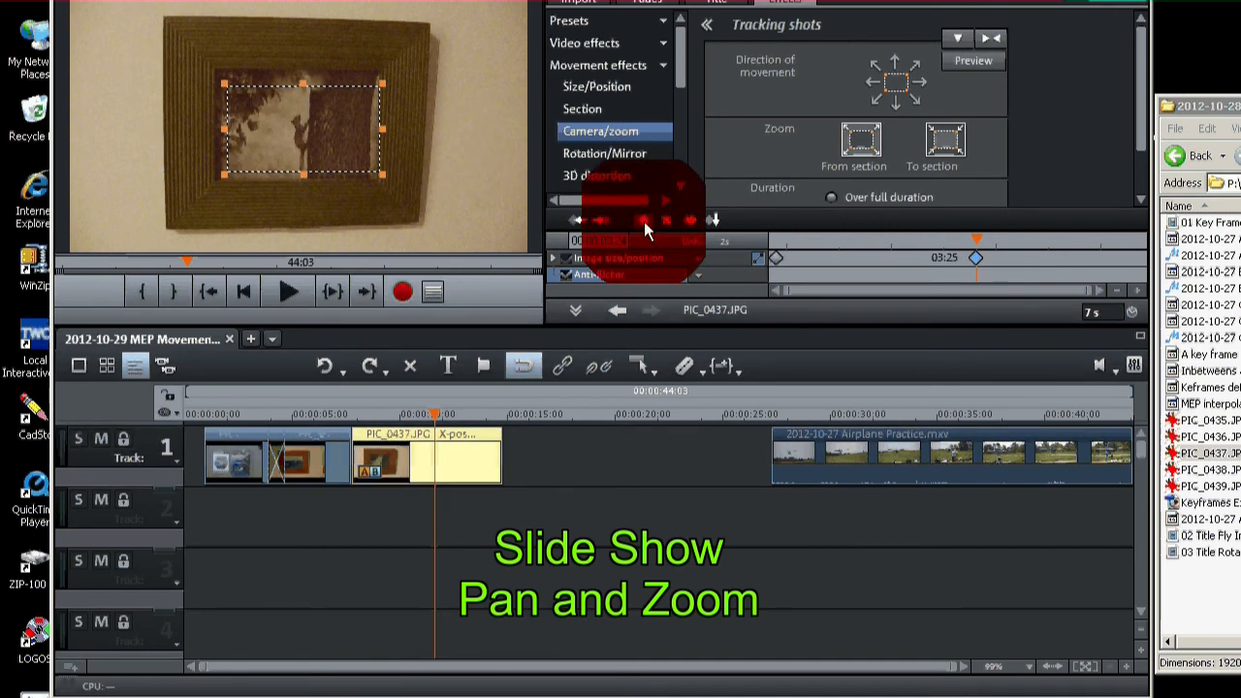
Step: Split the PIC_0437.JPG clip at 00:00:04:11 and remove the part after the cut
{"action": "left_click", "coordinate": [446, 416]}
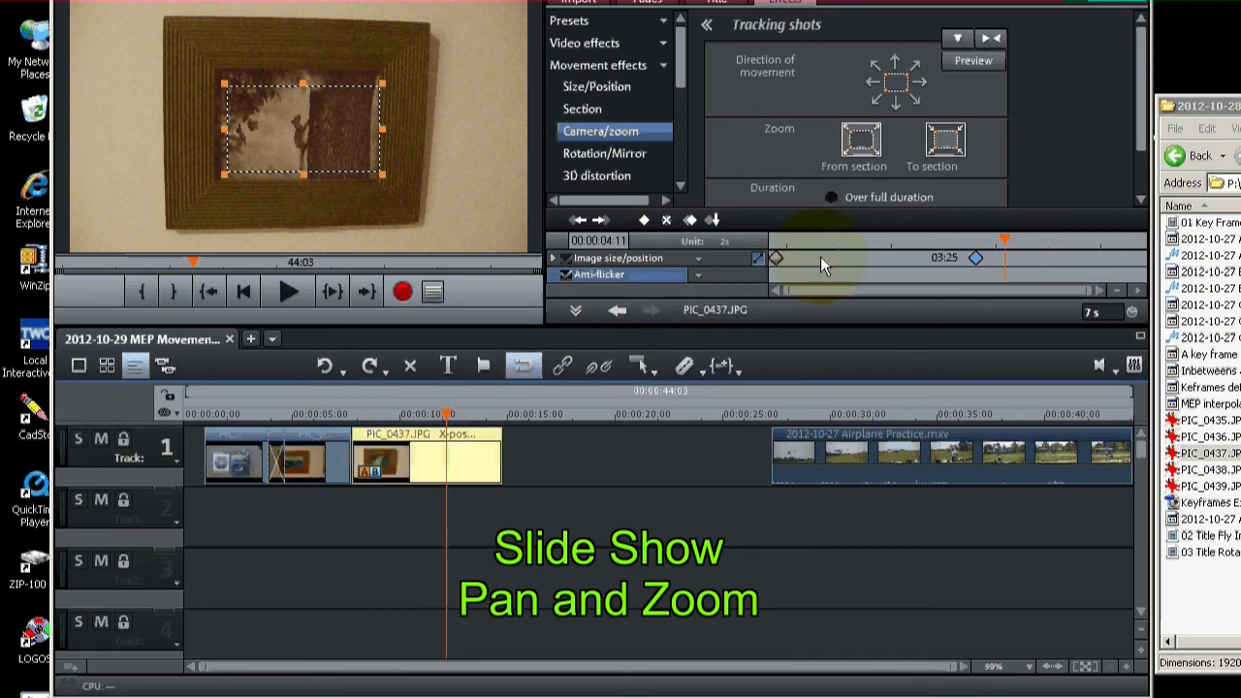
{"action": "left_click", "coordinate": [684, 366]}
{"action": "left_click", "coordinate": [475, 458]}
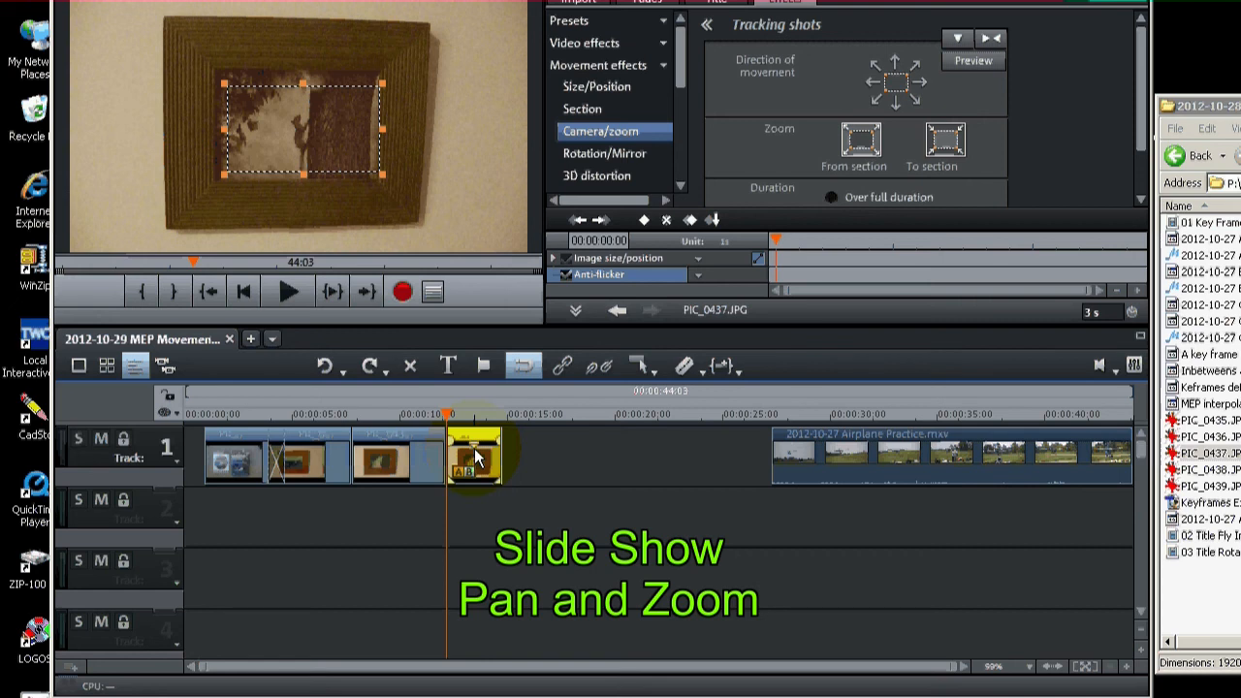
Step: Overlap PIC_0437.JPG with the end of PIC_0436.JPG for a crossfade and play the slide show from the beginning
{"action": "left_click_drag", "start_coordinate": [475, 457], "coordinate": [386, 461]}
{"action": "left_click", "coordinate": [191, 413]}
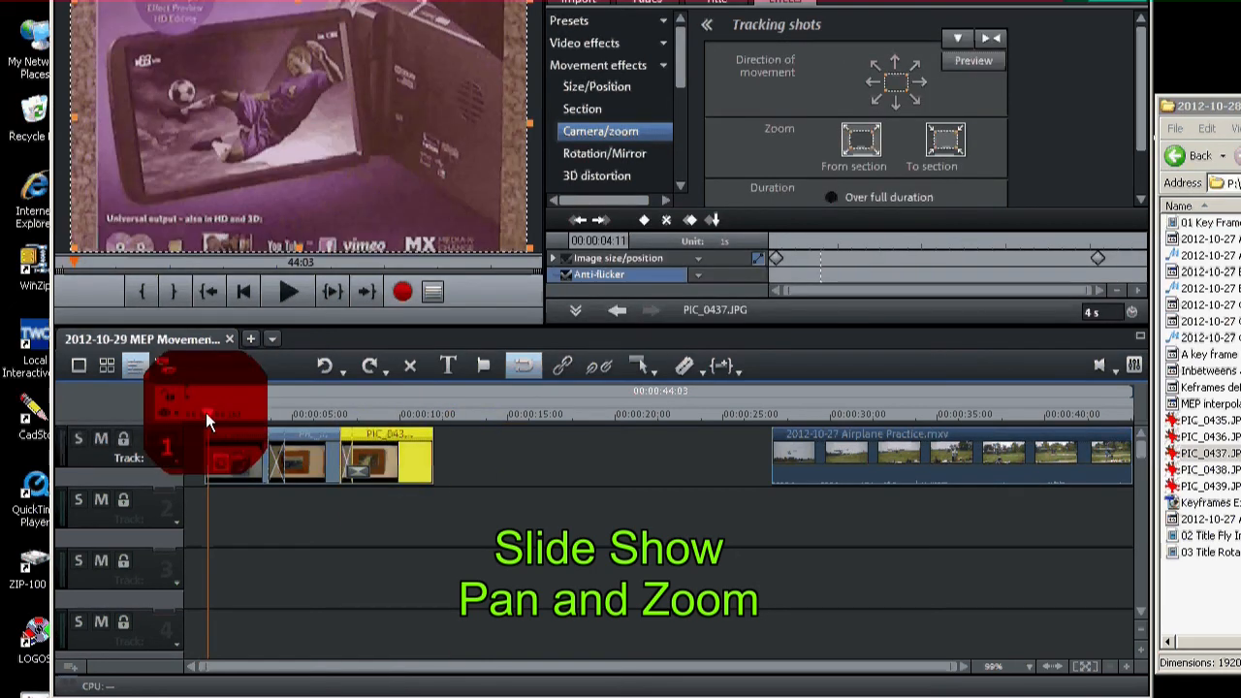
{"action": "left_click", "coordinate": [295, 277]}
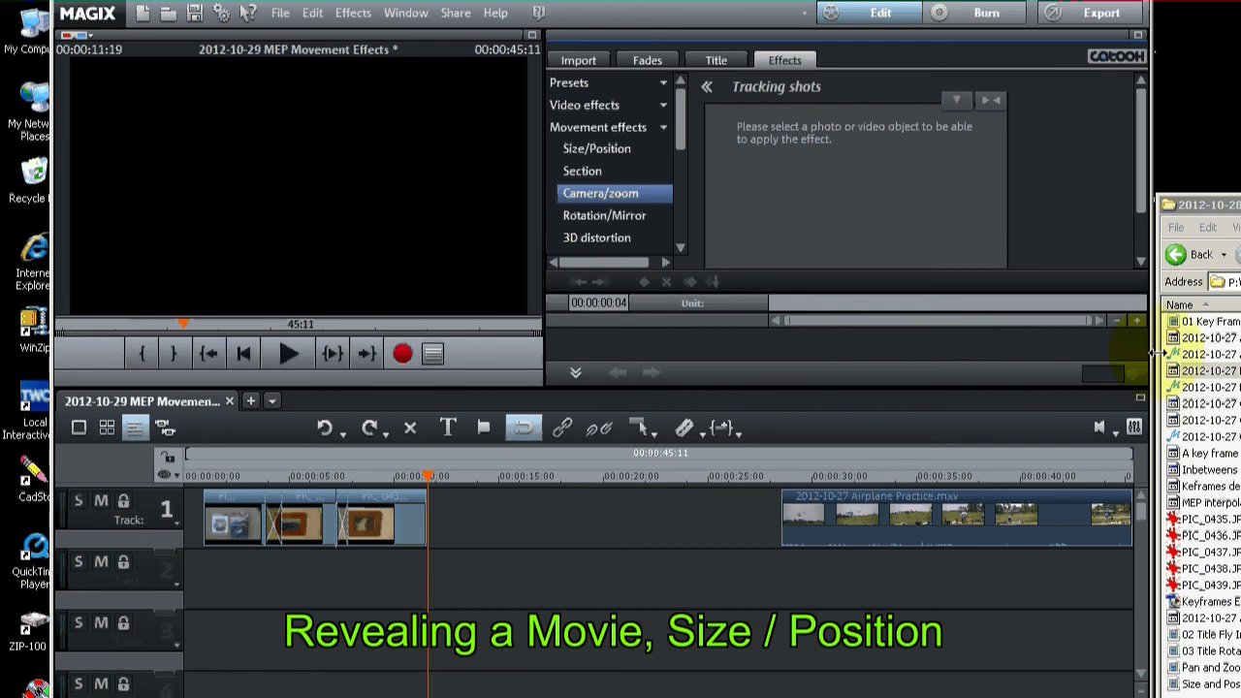
Step: Add 2012-10-27 Birds Practice.mxv to track 2, starting where the photo slide show ends
{"action": "left_click", "coordinate": [1220, 371]}
{"action": "left_click_drag", "start_coordinate": [1224, 378], "coordinate": [541, 577]}
{"action": "left_click", "coordinate": [457, 478]}
{"action": "left_click_drag", "start_coordinate": [452, 479], "coordinate": [436, 479]}
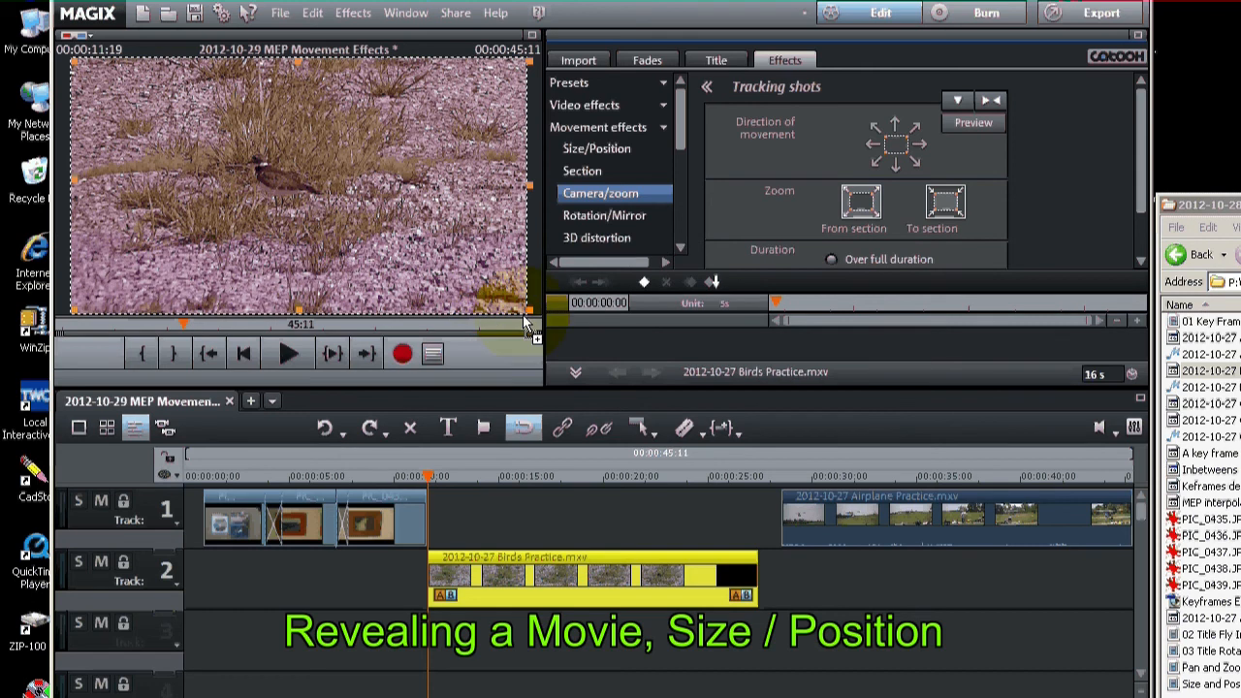
Step: Keyframe the birds clip at its start, and at 00:00:01:17 with a smaller camera frame centred in the image
{"action": "left_click", "coordinate": [647, 282]}
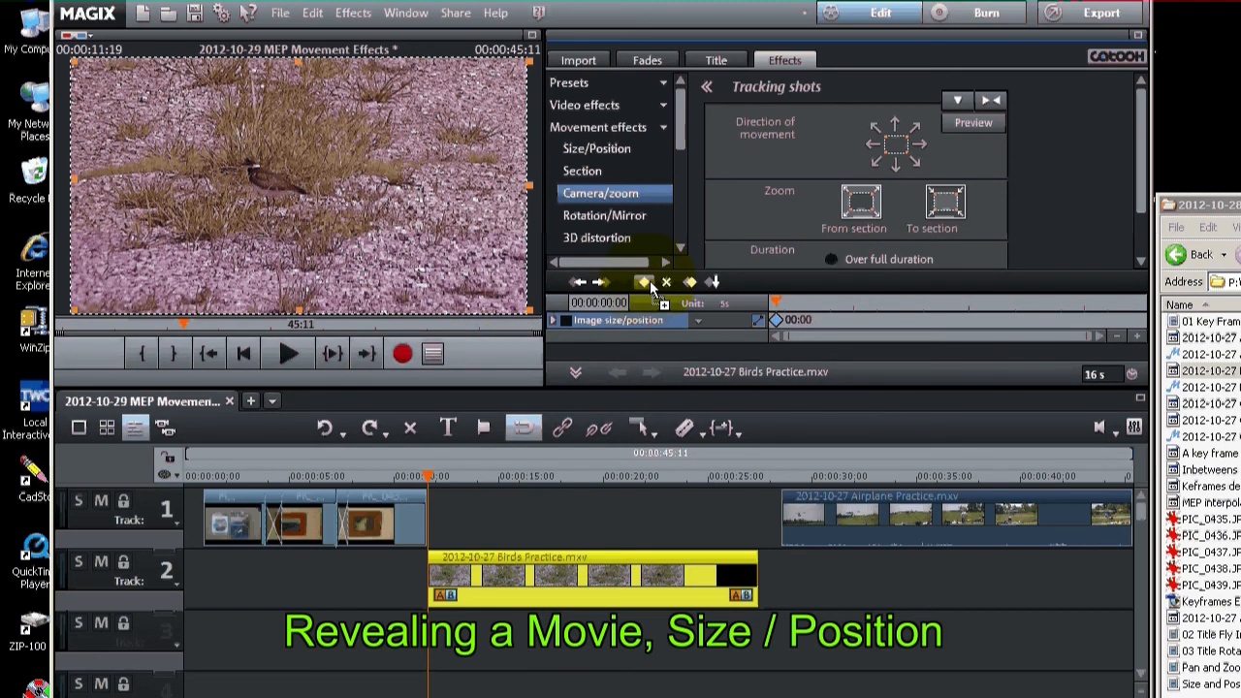
{"action": "left_click", "coordinate": [811, 303]}
{"action": "mouse_move", "coordinate": [529, 311]}
{"action": "left_mouse_down"}
{"action": "mouse_move", "coordinate": [477, 274]}
{"action": "mouse_move", "coordinate": [533, 308]}
{"action": "mouse_move", "coordinate": [500, 292]}
{"action": "left_mouse_up"}
{"action": "left_click_drag", "start_coordinate": [248, 138], "coordinate": [312, 180]}
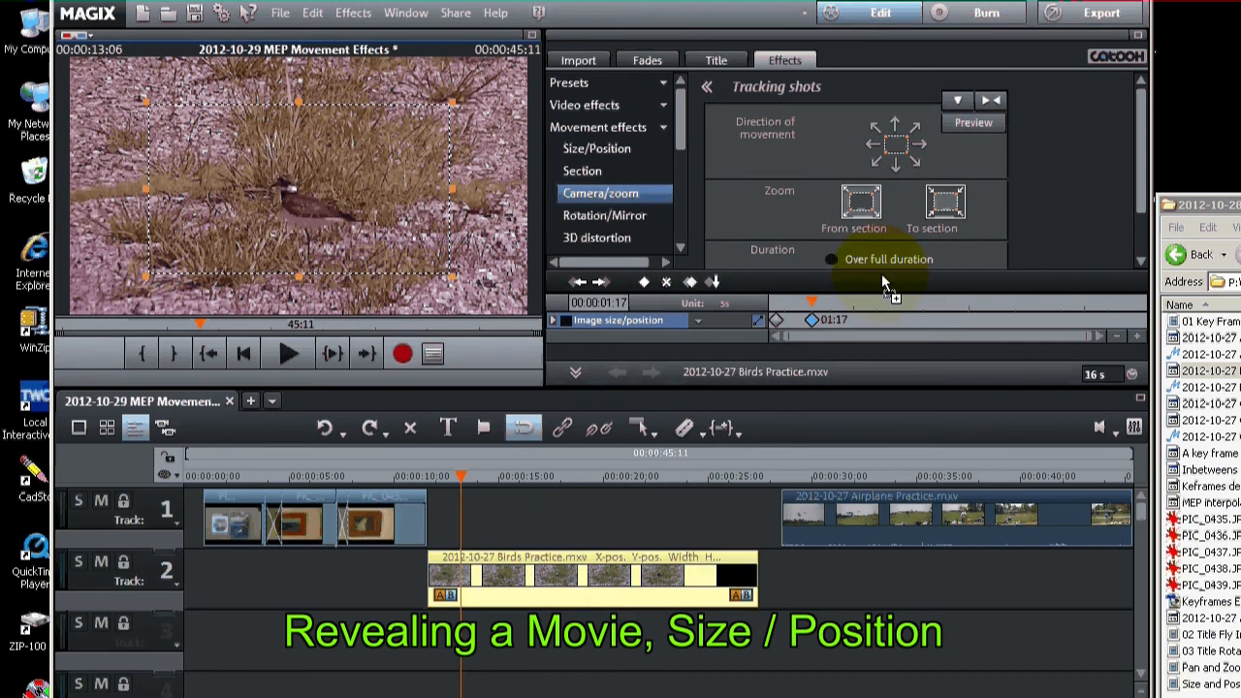
Step: Add a keyframe at 00:00:03:10 with the camera frame shrunk further and moved around the bird
{"action": "left_click", "coordinate": [814, 304]}
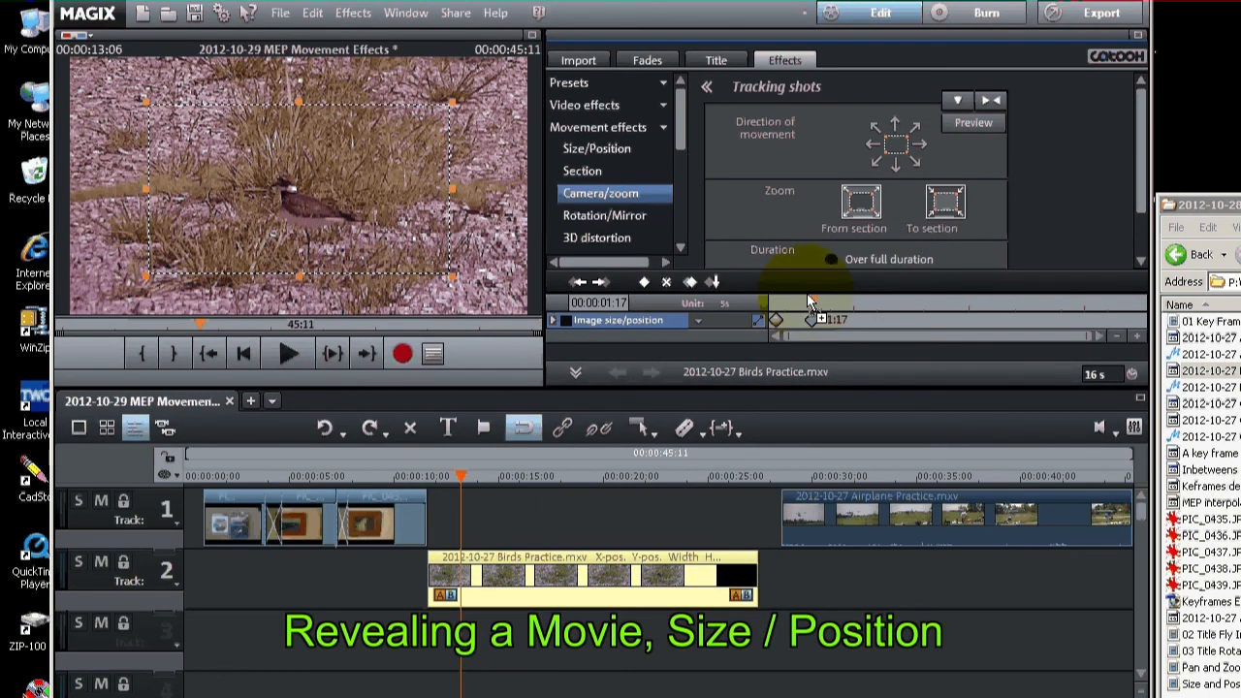
{"action": "left_click_drag", "start_coordinate": [809, 297], "coordinate": [852, 301]}
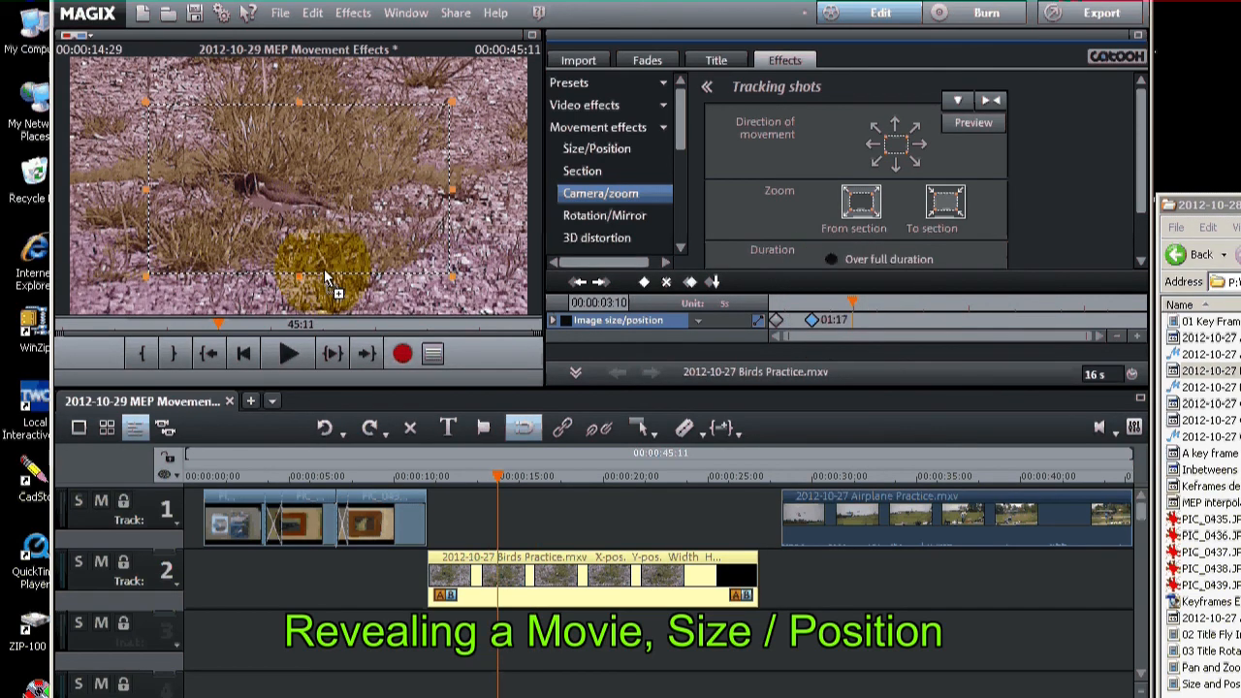
{"action": "left_click_drag", "start_coordinate": [439, 271], "coordinate": [375, 234]}
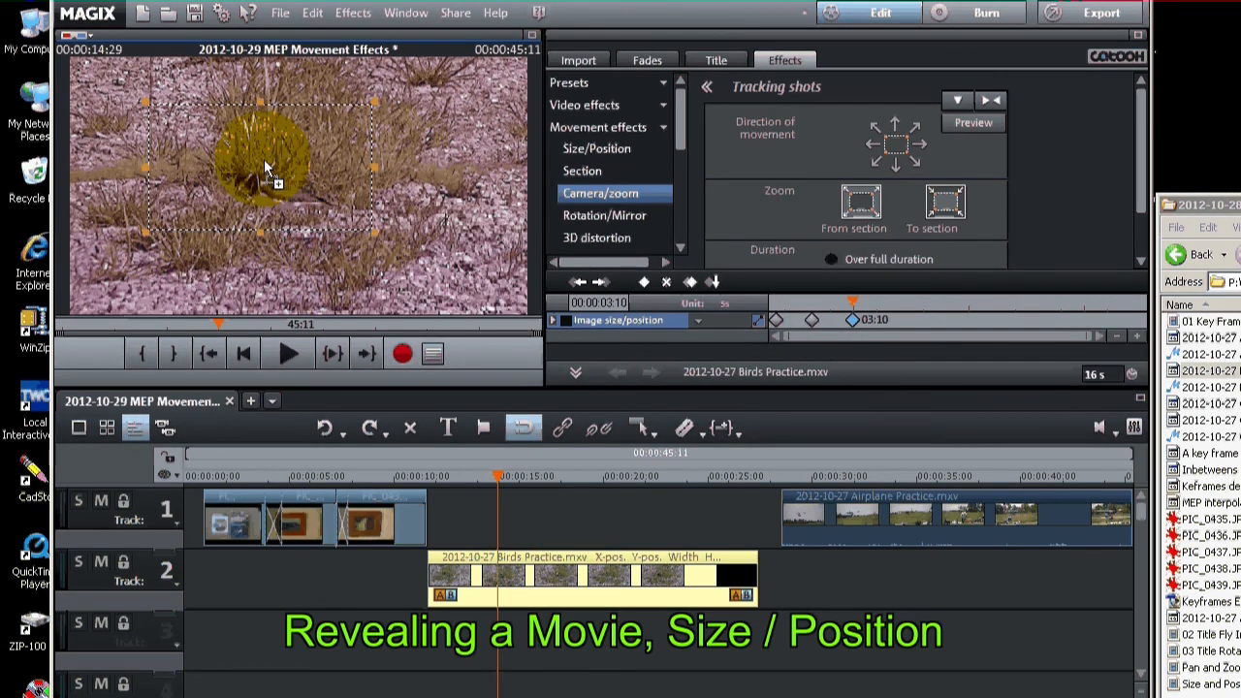
{"action": "left_click_drag", "start_coordinate": [270, 169], "coordinate": [279, 194]}
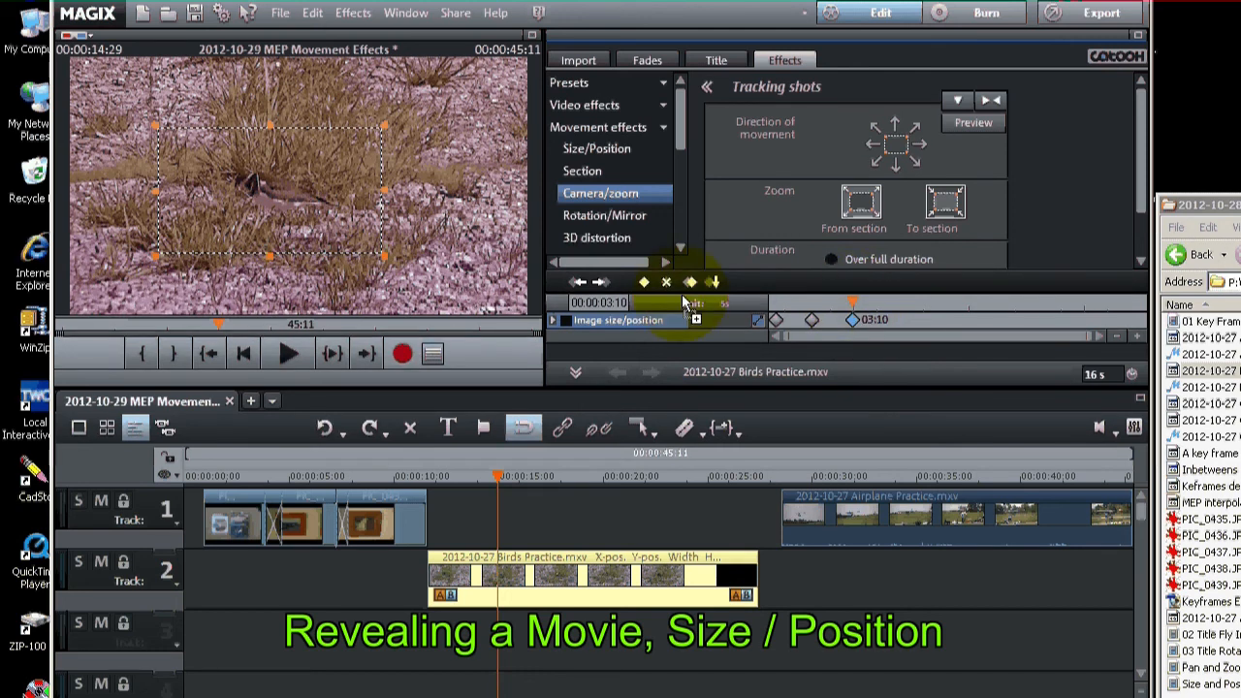
Step: Copy the birds clip's 00:00:03:10 keyframe and paste it at 00:00:11:08
{"action": "left_click", "coordinate": [689, 289]}
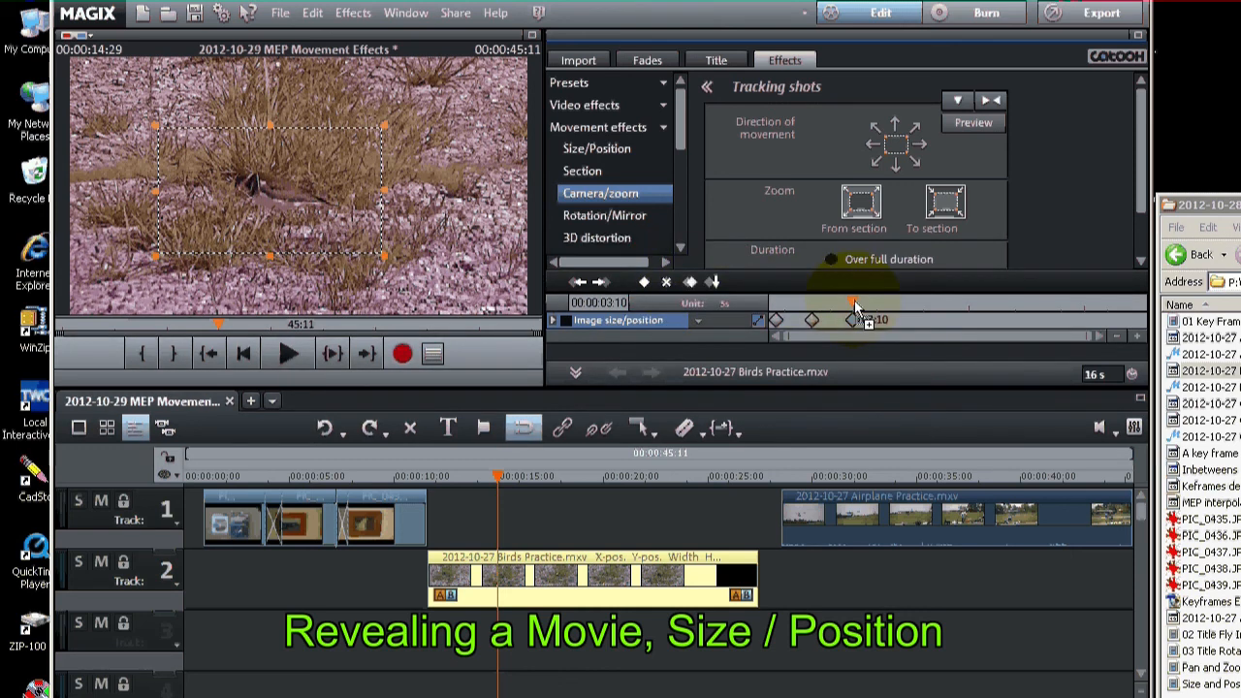
{"action": "left_click", "coordinate": [1036, 305]}
{"action": "left_click", "coordinate": [1017, 306]}
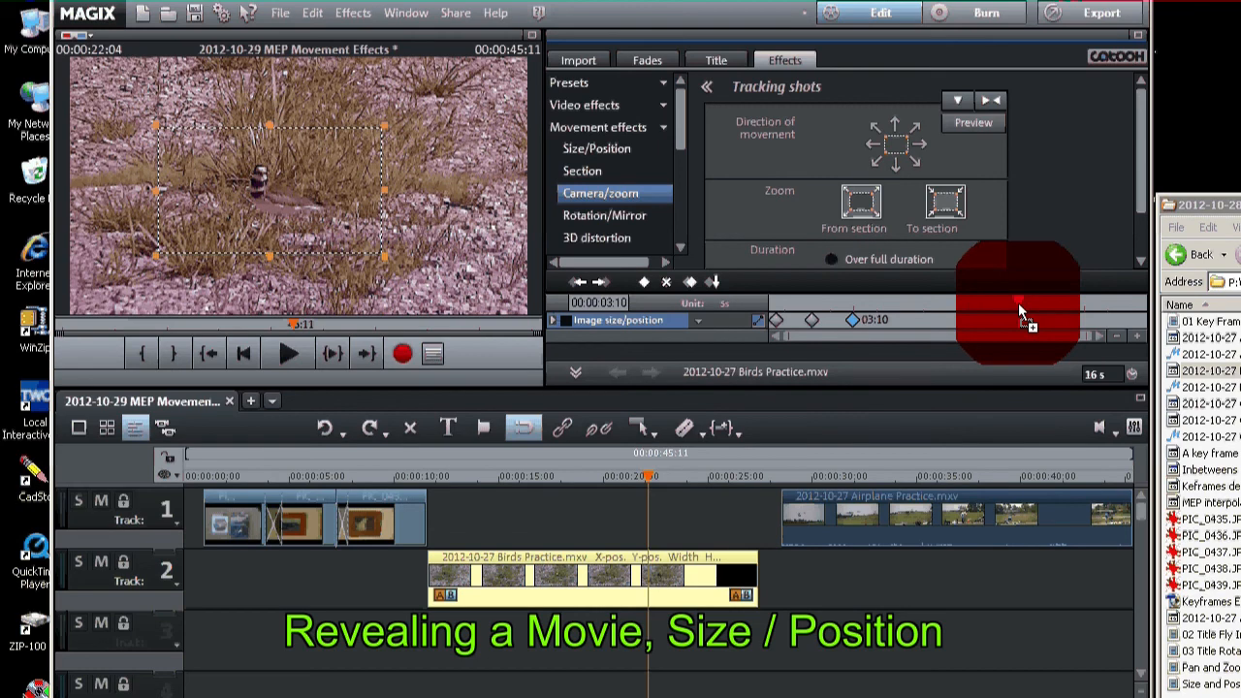
{"action": "left_click_drag", "start_coordinate": [1017, 306], "coordinate": [1035, 308]}
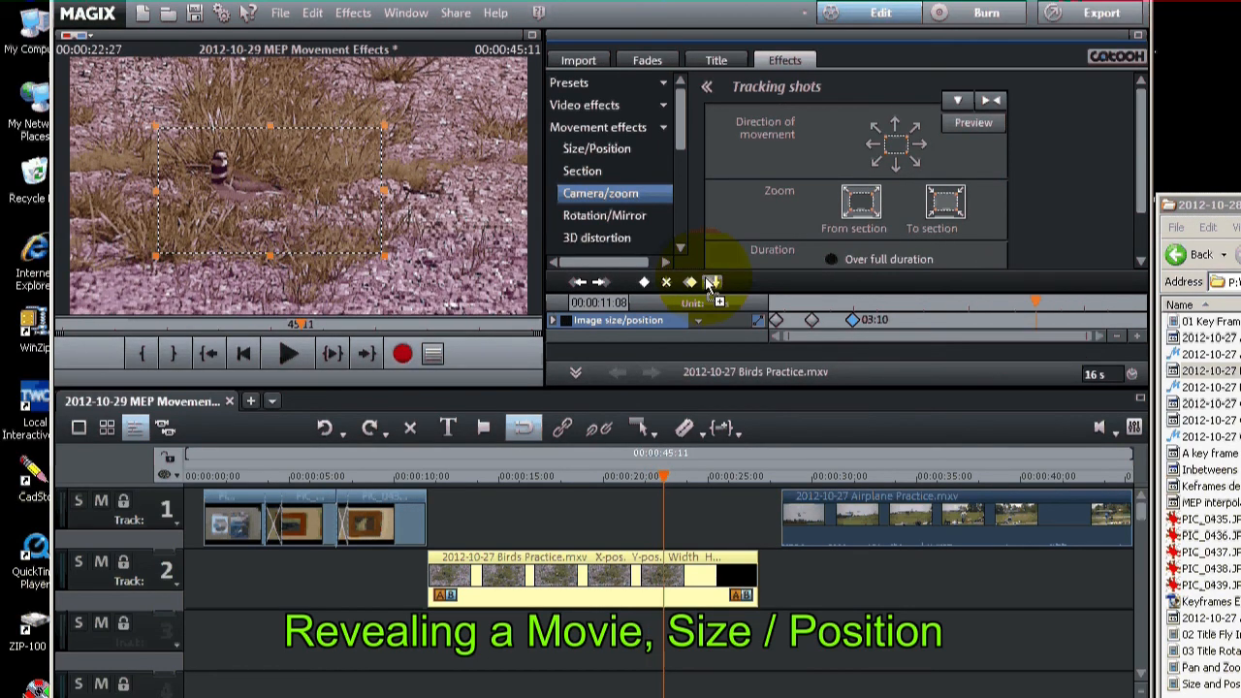
{"action": "left_click", "coordinate": [712, 282]}
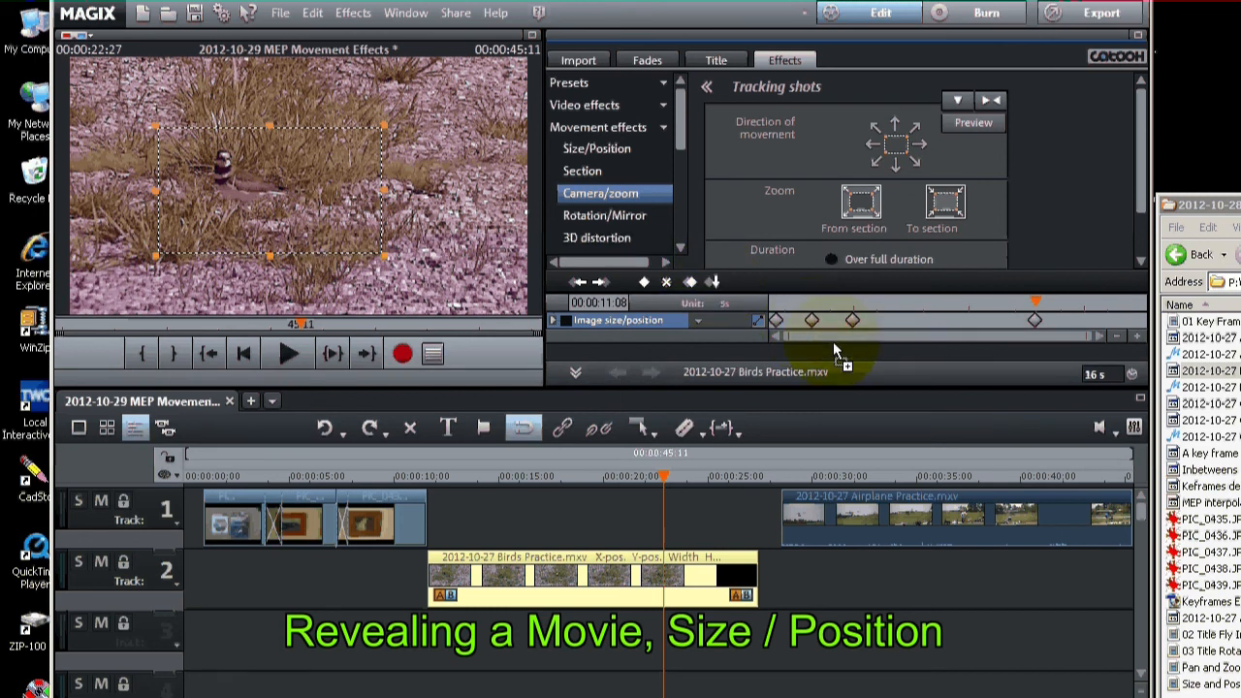
Step: At 00:00:13:25 in the birds clip, set the Size/Position width to 2000 pixels with proportions kept
{"action": "left_click", "coordinate": [1035, 308]}
{"action": "mouse_move", "coordinate": [1035, 301]}
{"action": "left_mouse_down"}
{"action": "mouse_move", "coordinate": [1110, 305]}
{"action": "mouse_move", "coordinate": [1094, 303]}
{"action": "left_mouse_up"}
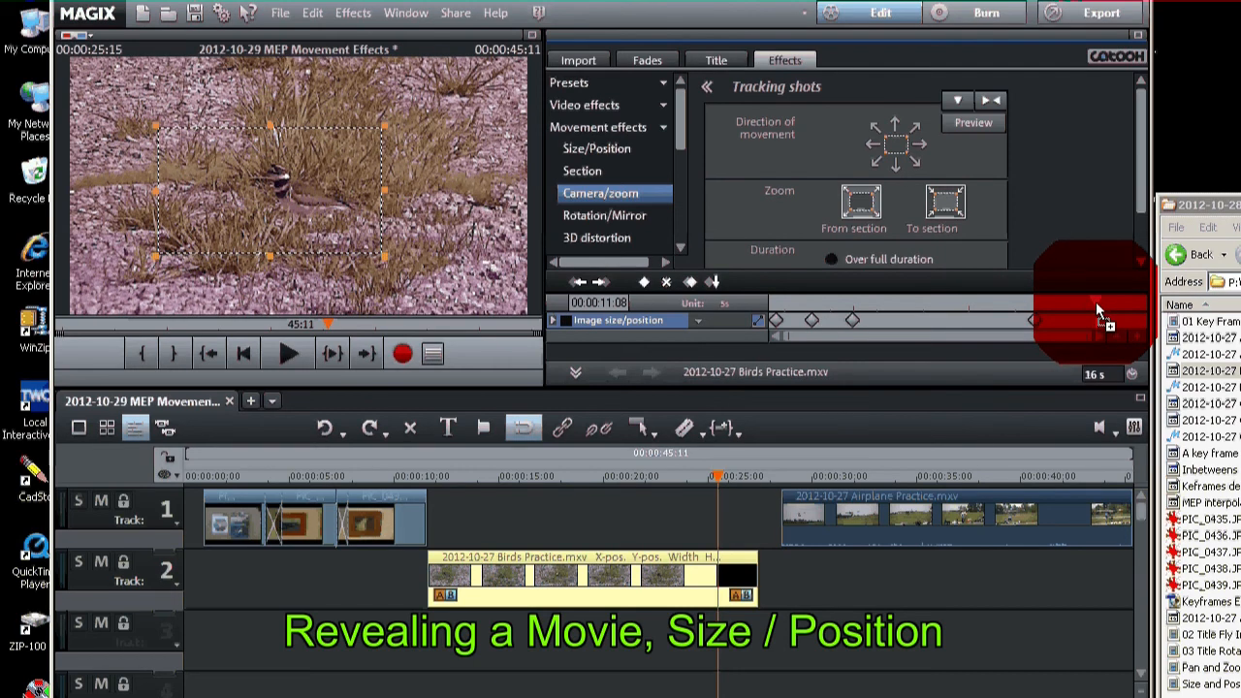
{"action": "left_click", "coordinate": [1095, 301]}
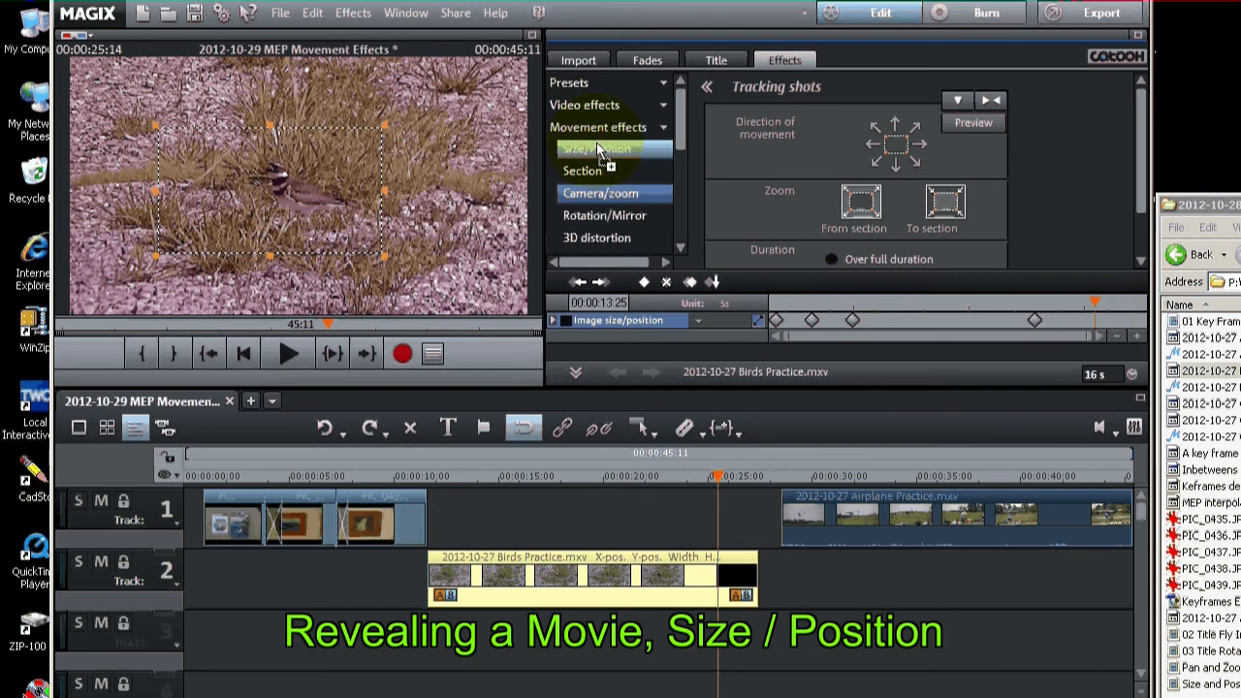
{"action": "left_click", "coordinate": [596, 149]}
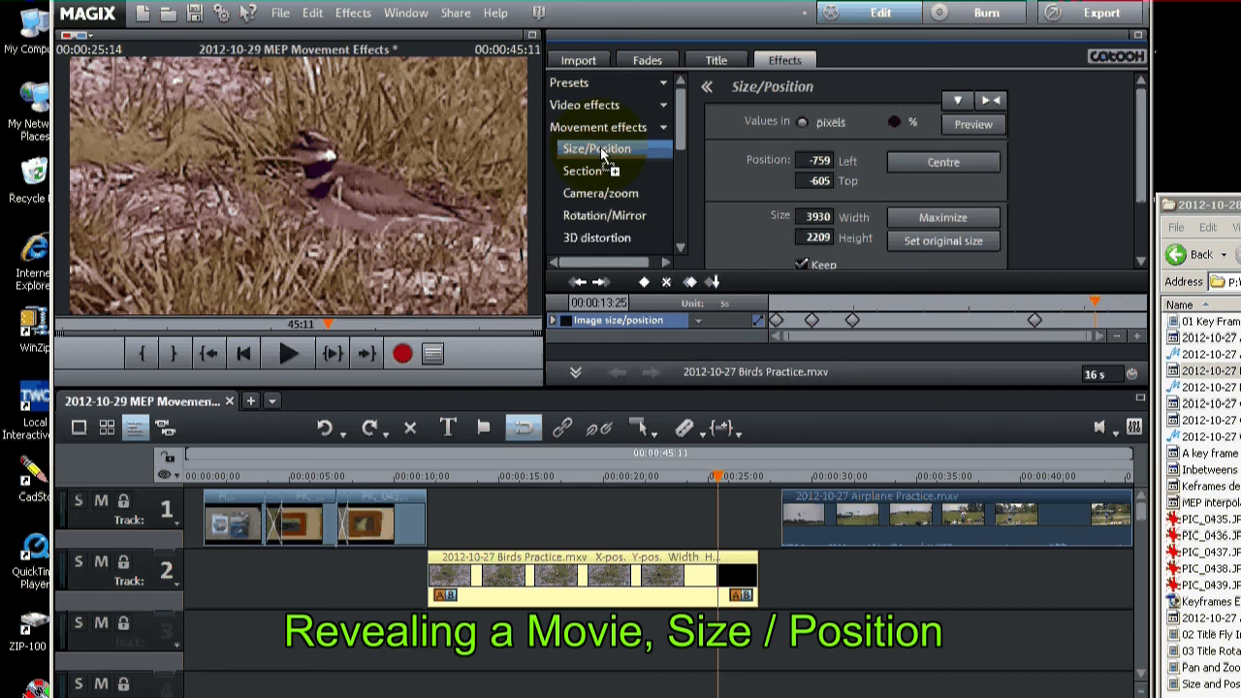
{"action": "left_click_drag", "start_coordinate": [601, 155], "coordinate": [891, 200]}
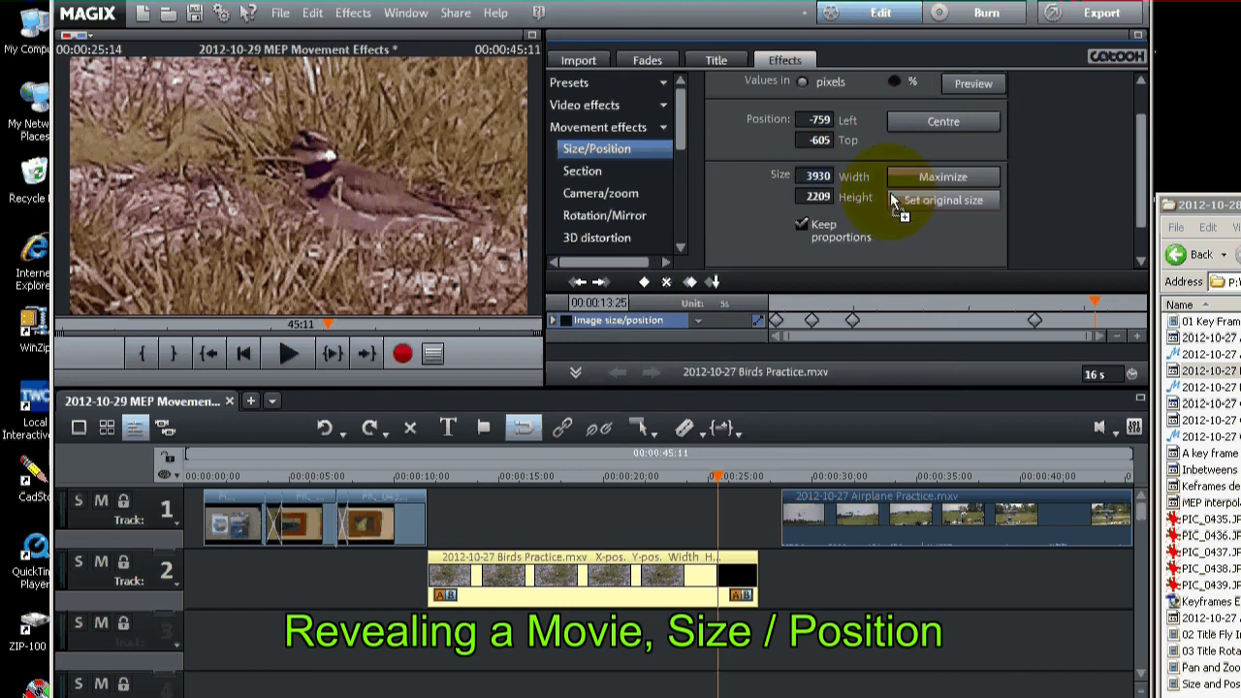
{"action": "type", "text": "200"}
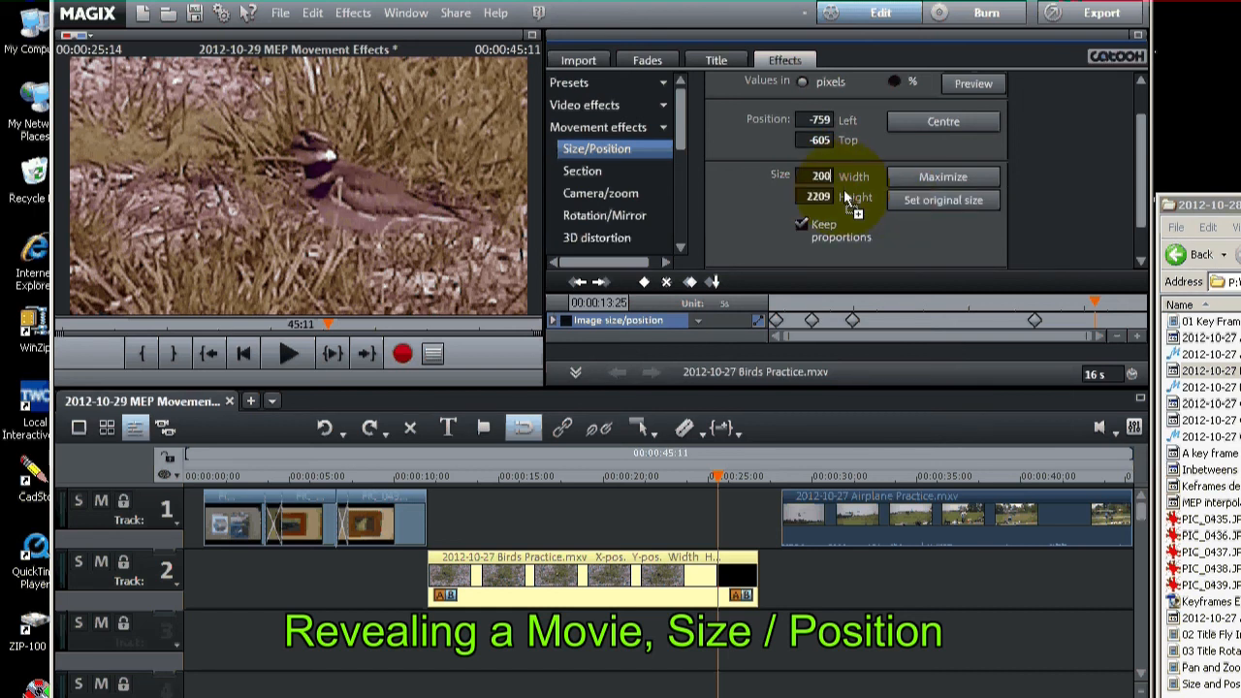
{"action": "type", "text": "0"}
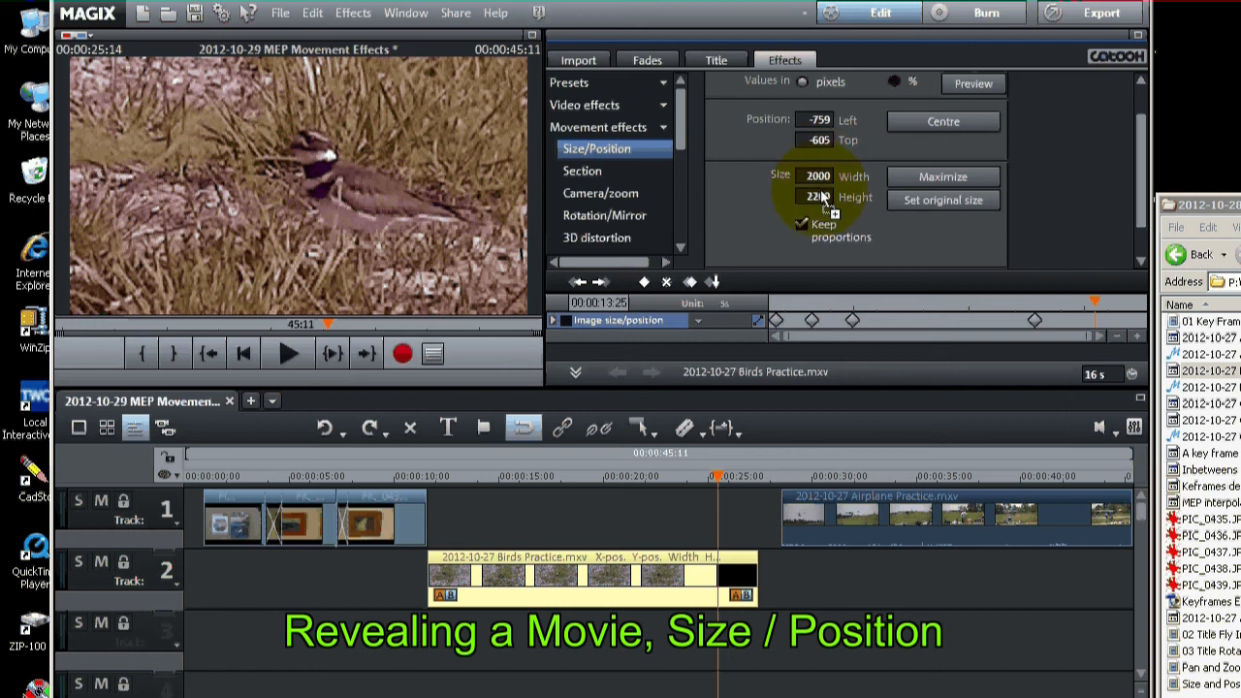
{"action": "key", "text": "Return"}
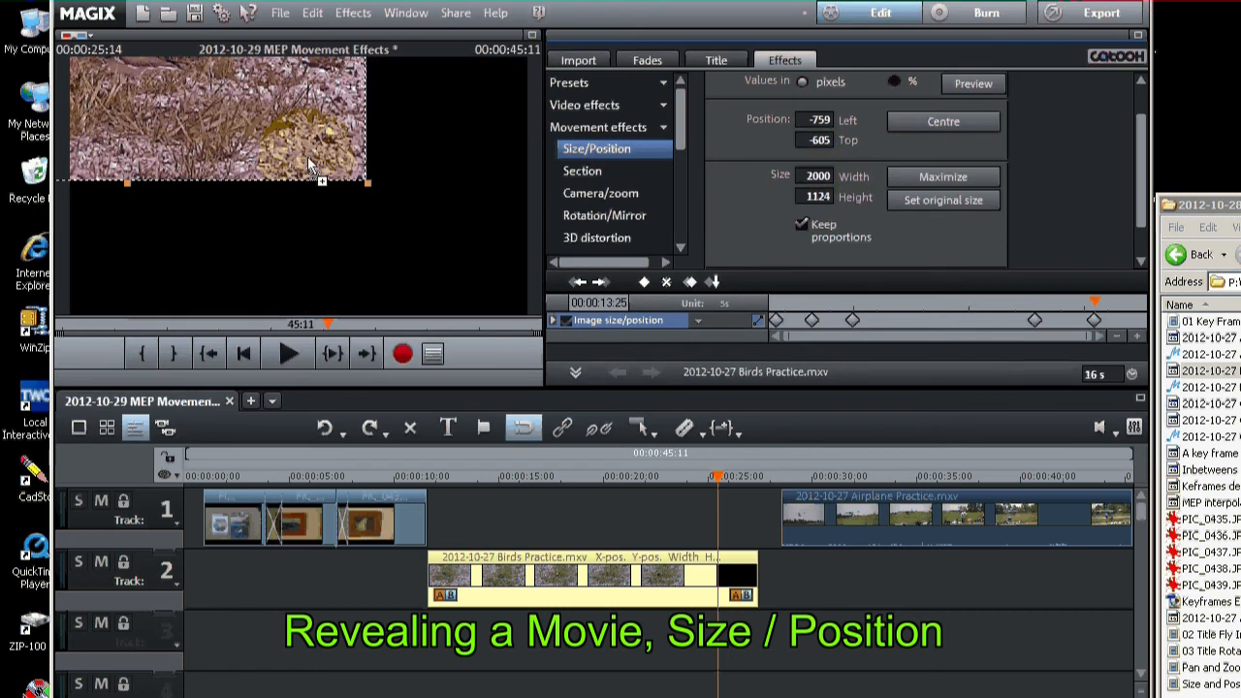
Step: Shrink the birds picture to about 110 by 62 pixels near the frame centre, at about 917 left and 486 top, and set its keyframe
{"action": "left_click_drag", "start_coordinate": [217, 105], "coordinate": [440, 247]}
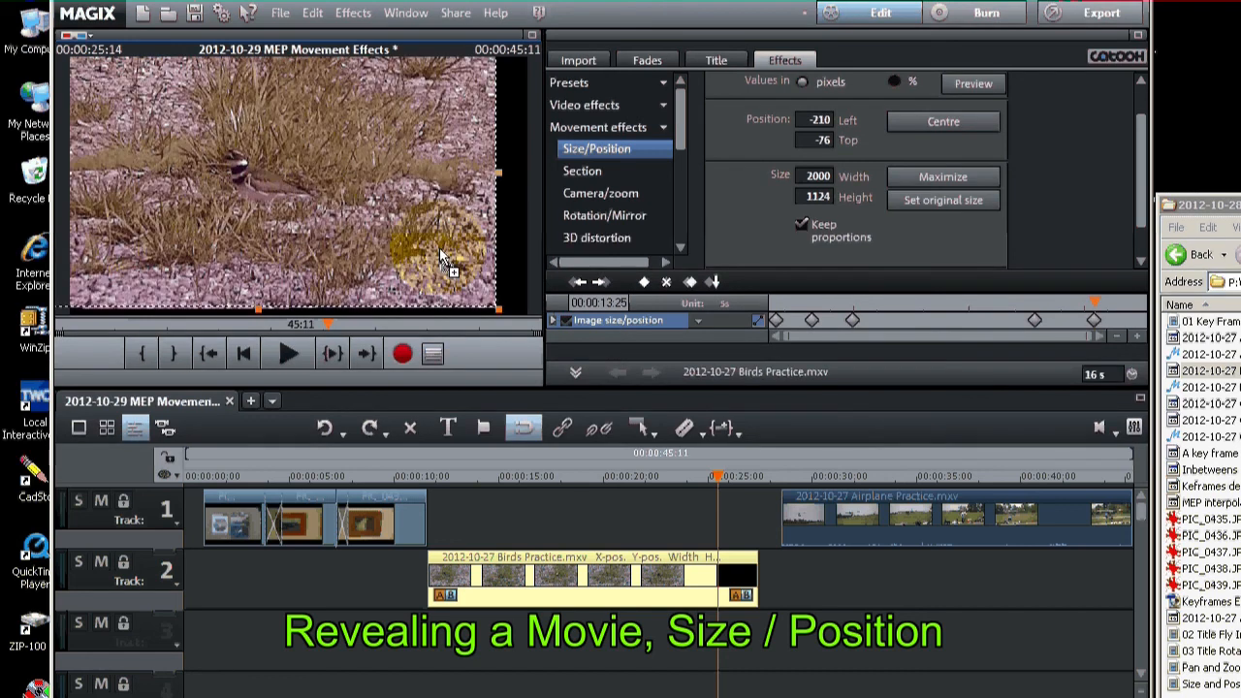
{"action": "left_click_drag", "start_coordinate": [501, 317], "coordinate": [244, 153]}
{"action": "left_click_drag", "start_coordinate": [455, 277], "coordinate": [288, 205]}
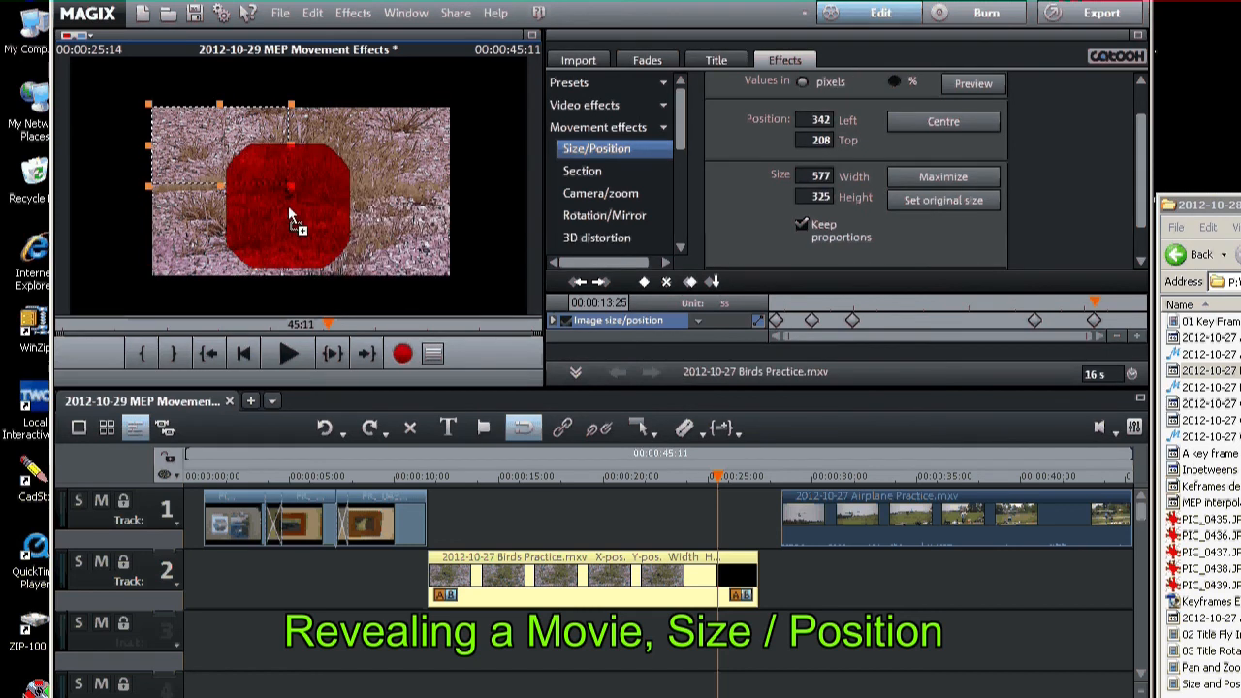
{"action": "left_click_drag", "start_coordinate": [204, 119], "coordinate": [312, 163]}
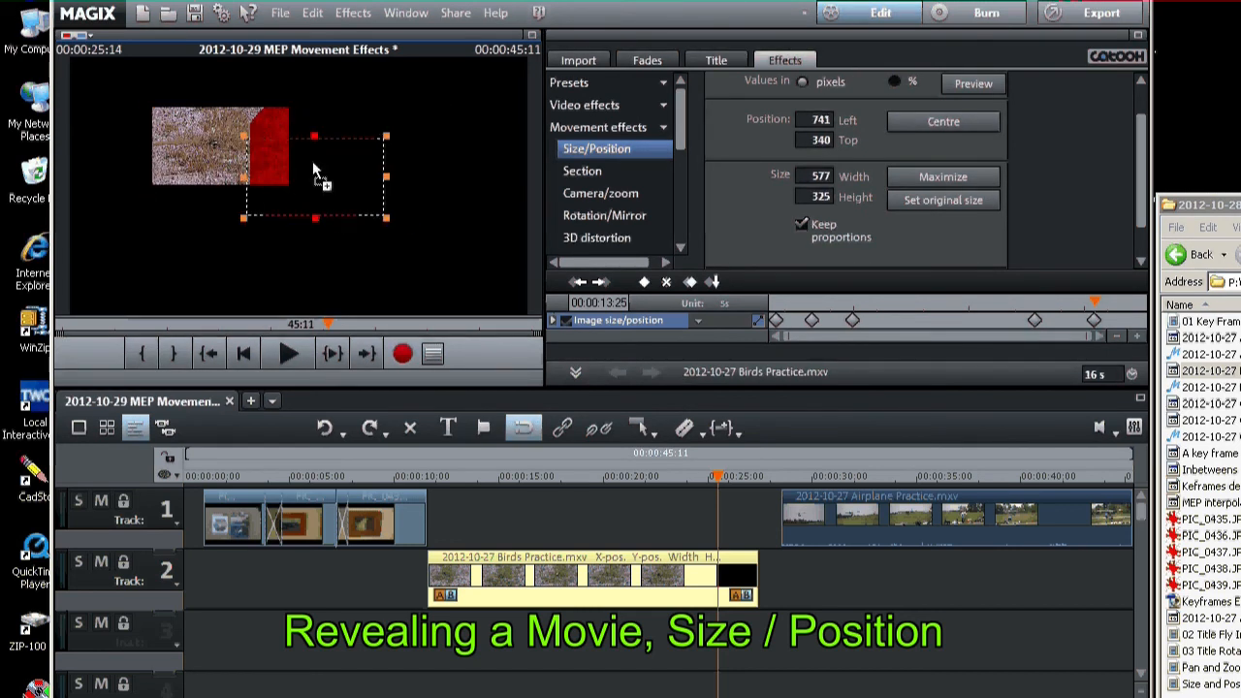
{"action": "left_click_drag", "start_coordinate": [384, 218], "coordinate": [362, 204]}
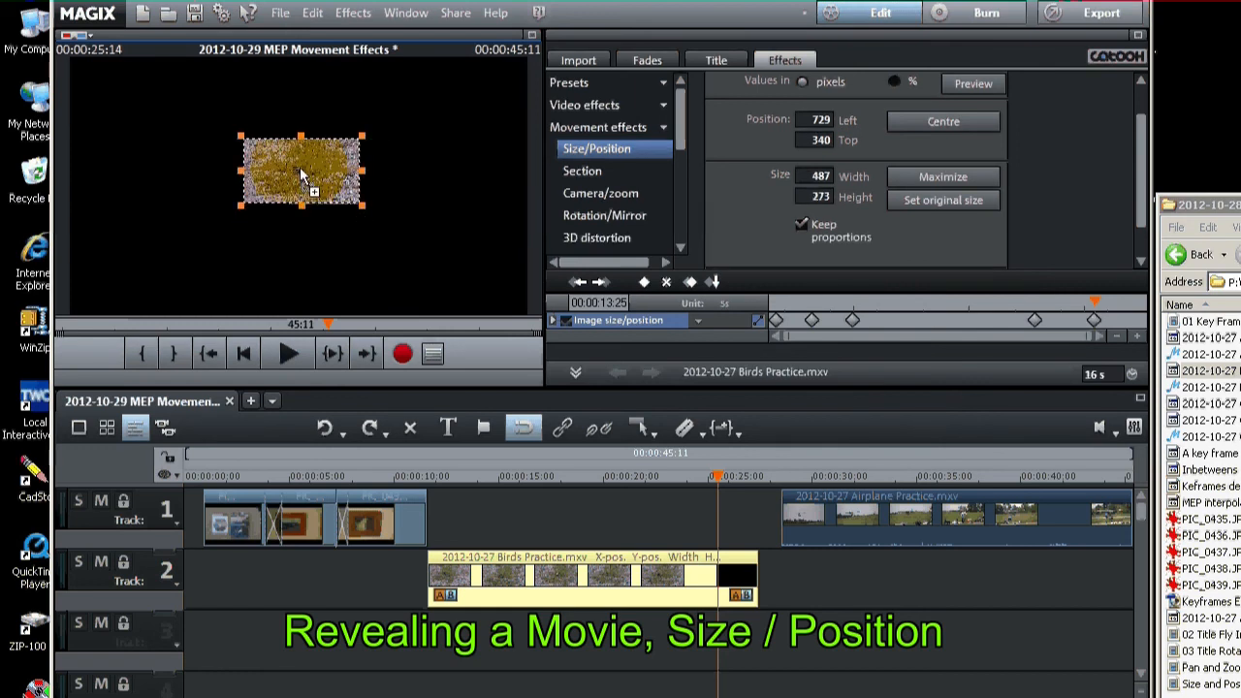
{"action": "left_click_drag", "start_coordinate": [364, 207], "coordinate": [303, 181]}
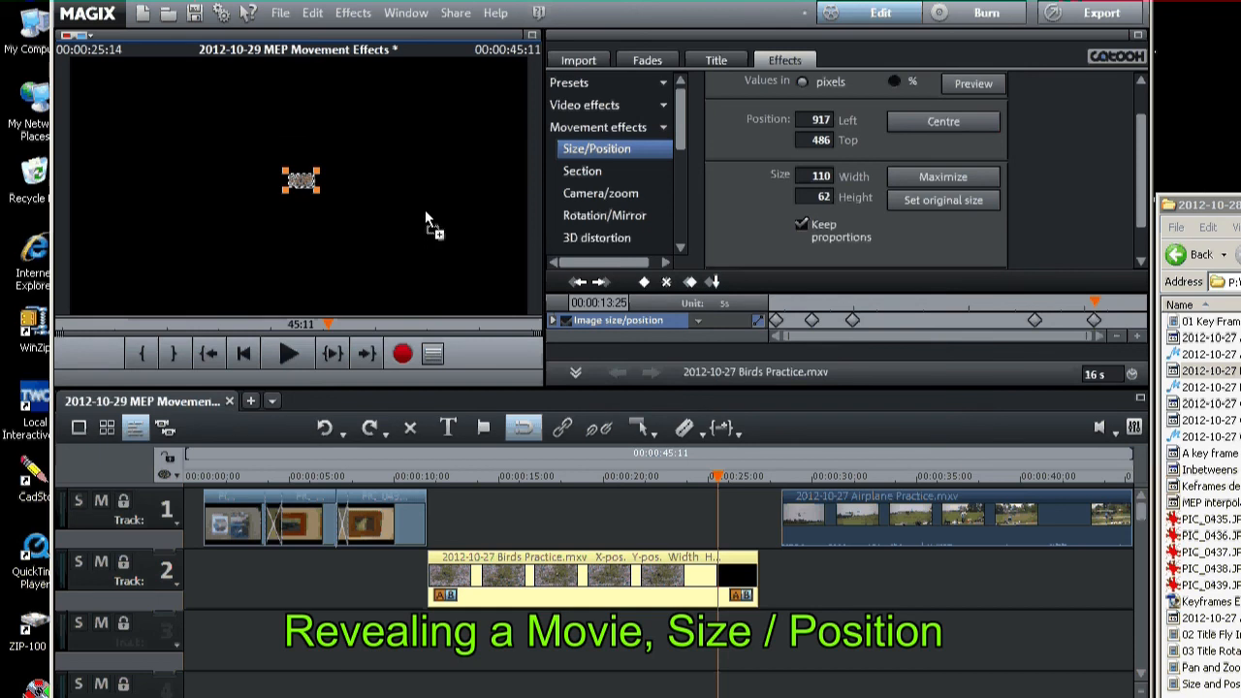
{"action": "left_click", "coordinate": [570, 242]}
{"action": "left_click", "coordinate": [642, 281]}
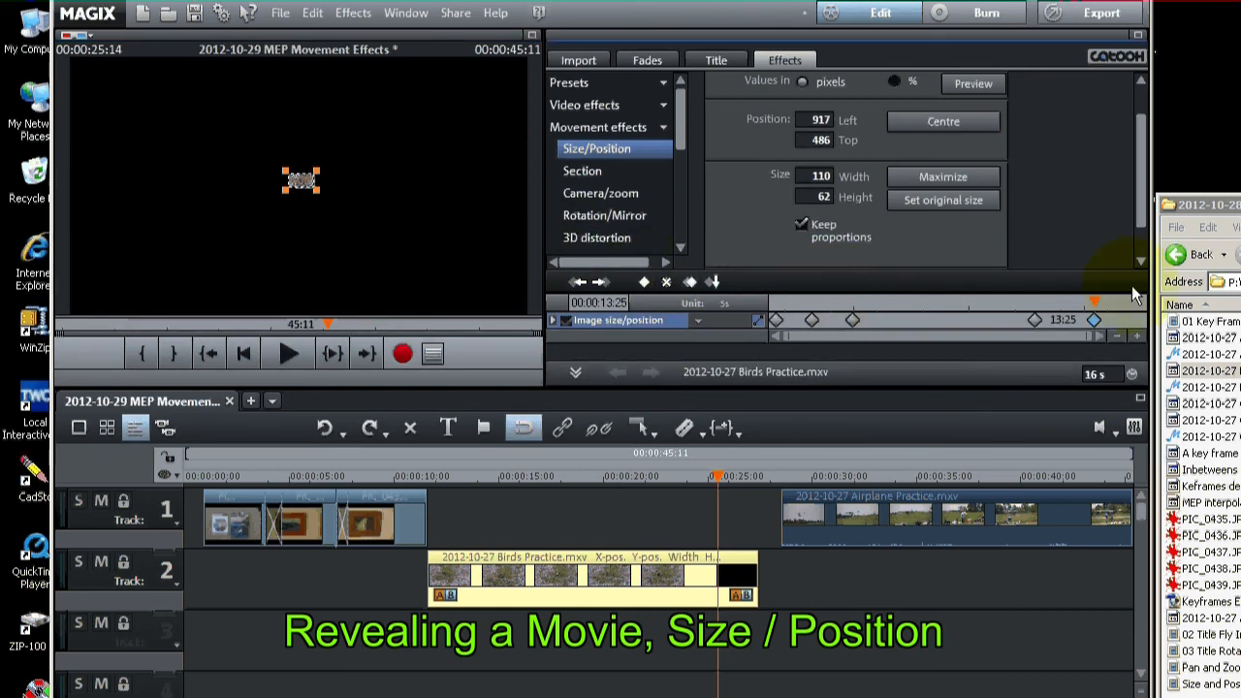
Step: Add a keyframe at 00:00:14:09 with the small birds picture moved to the frame's lower-right corner, about 1835 left and 1006 top
{"action": "left_click", "coordinate": [1096, 302]}
{"action": "left_click_drag", "start_coordinate": [1095, 302], "coordinate": [1105, 302]}
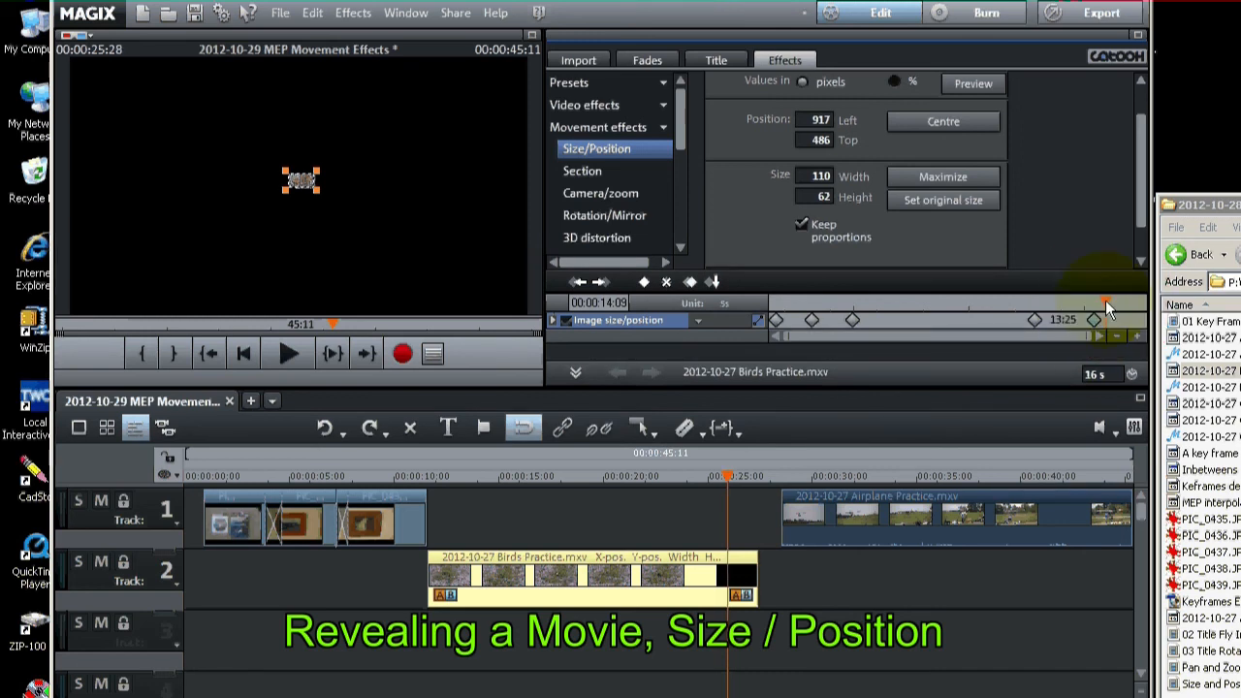
{"action": "left_click_drag", "start_coordinate": [304, 187], "coordinate": [522, 305]}
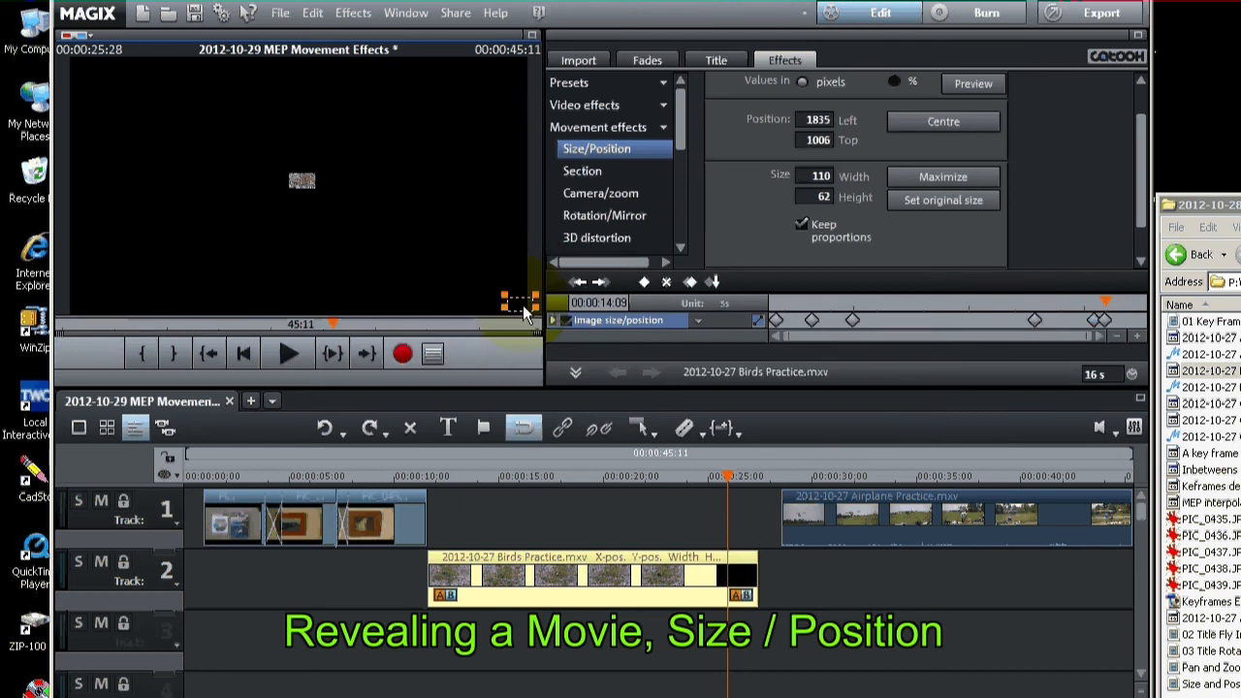
{"action": "left_click", "coordinate": [645, 281]}
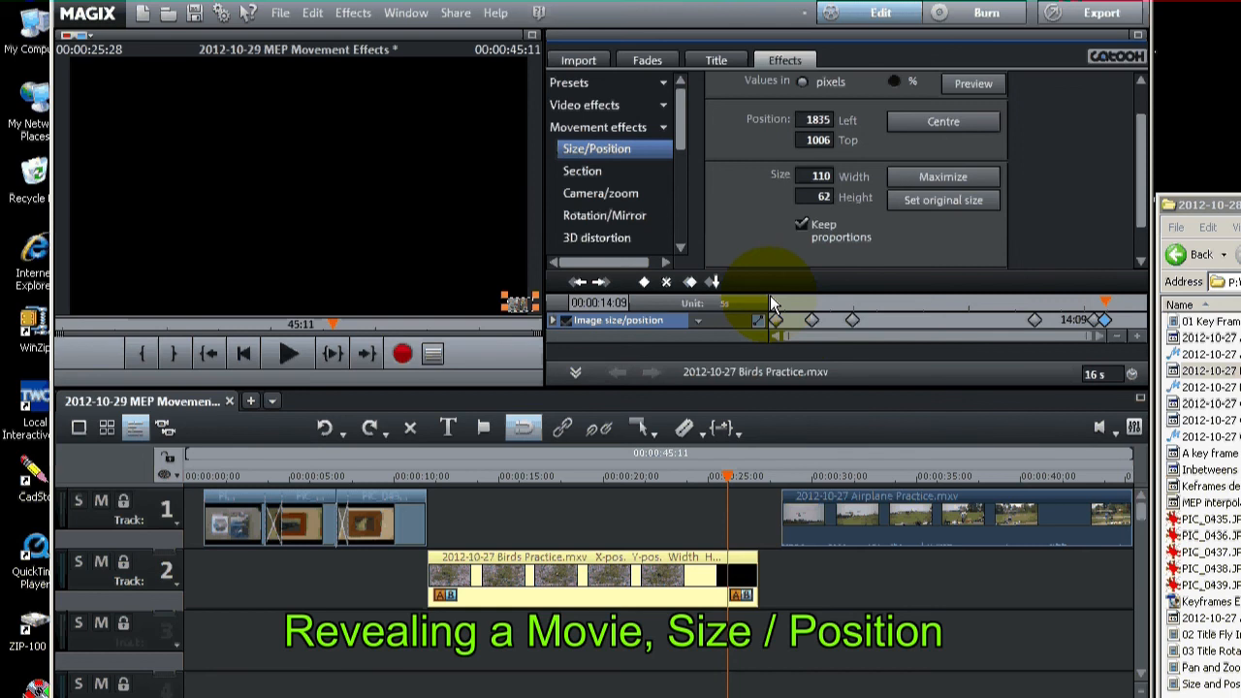
Step: Play the birds clip from its start to check the keyframed zoom, shrink and exit movement
{"action": "left_click", "coordinate": [771, 301]}
{"action": "left_click", "coordinate": [689, 281]}
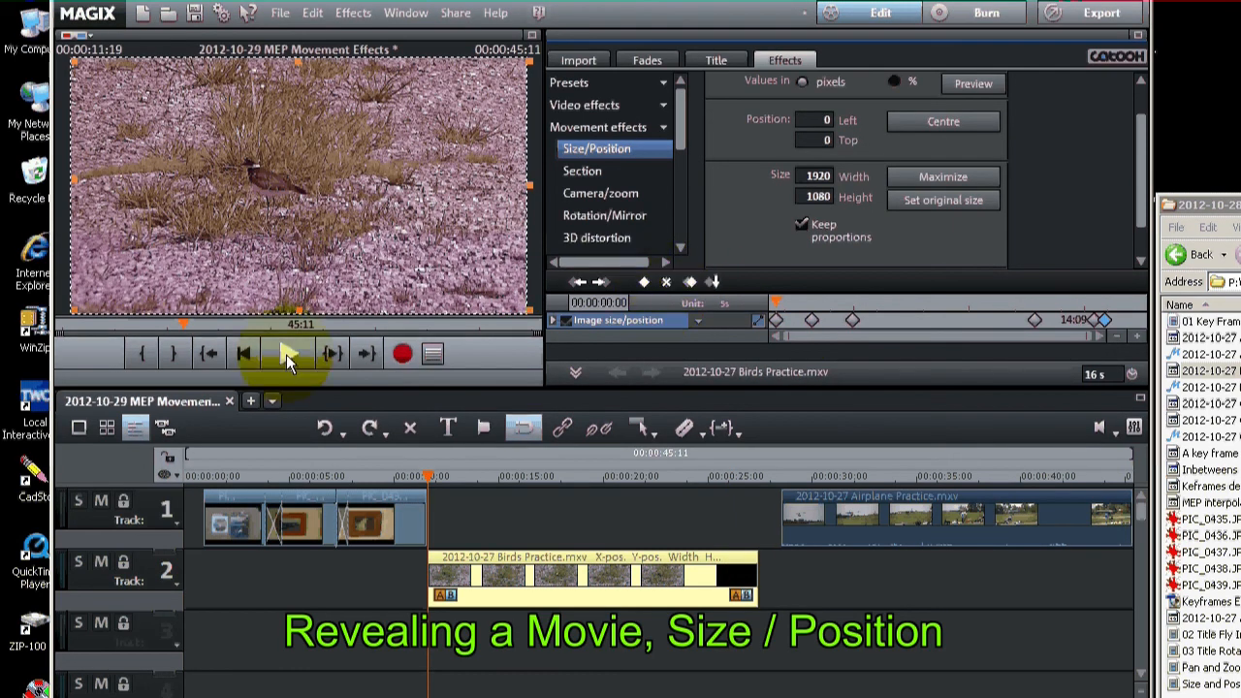
{"action": "left_click", "coordinate": [288, 354]}
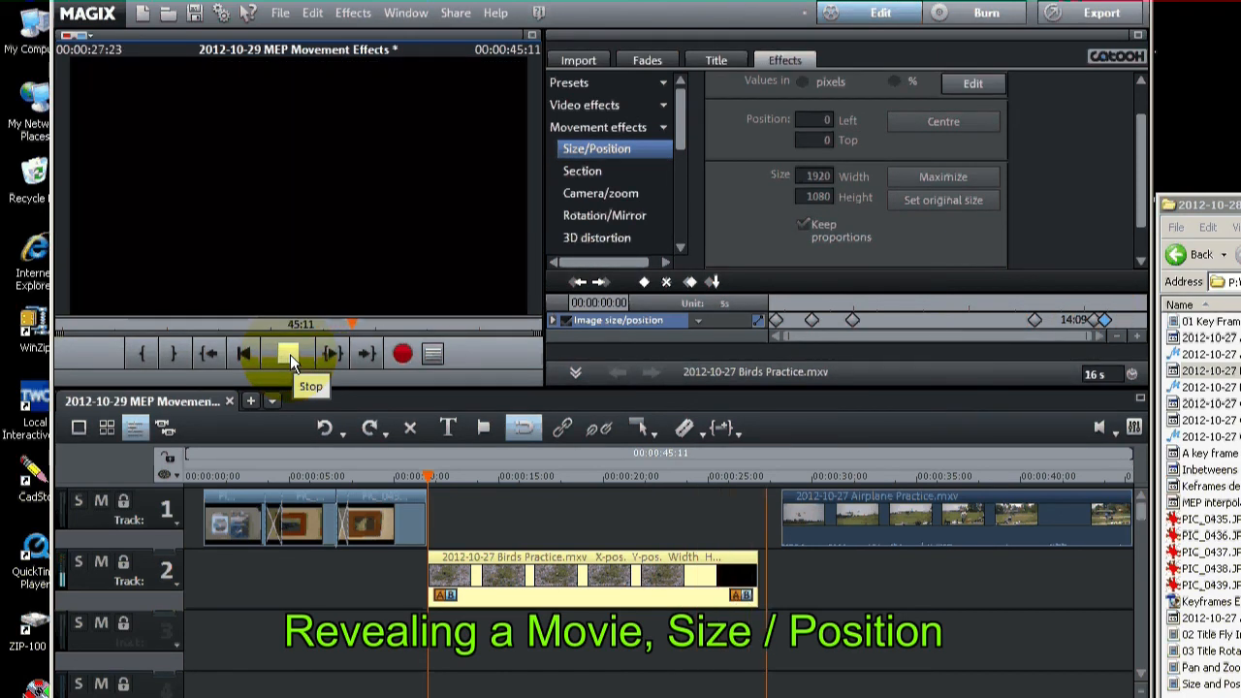
{"action": "left_click", "coordinate": [290, 354]}
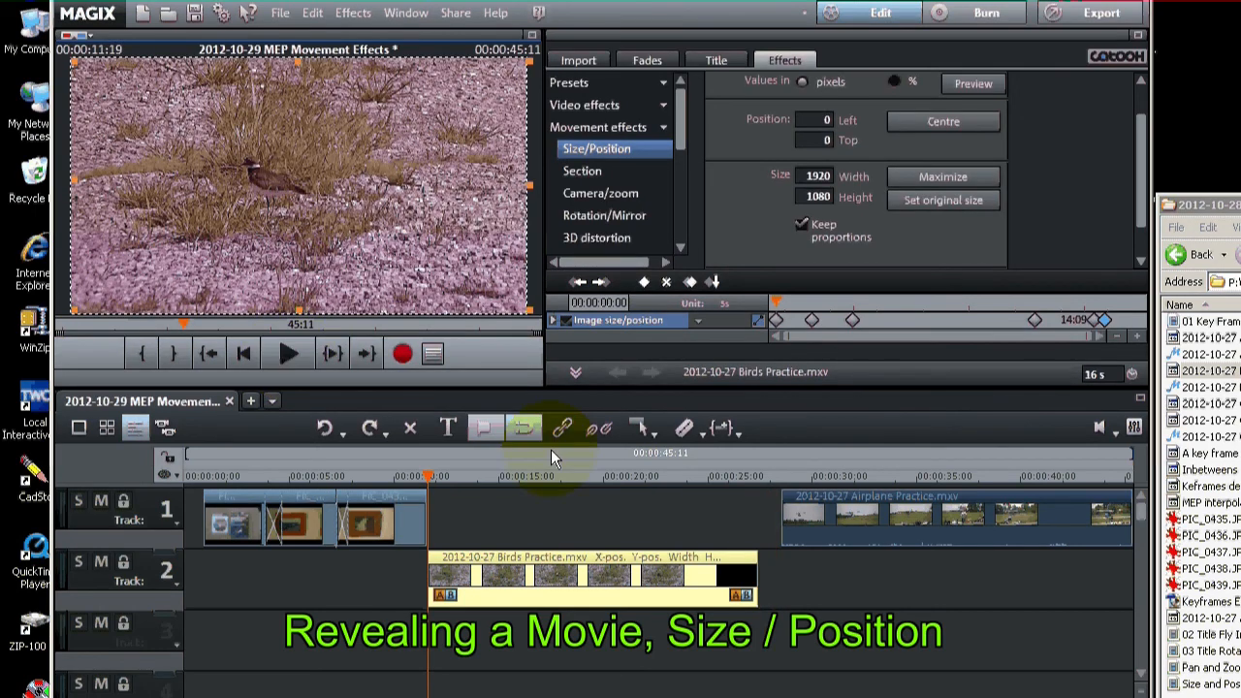
Step: Move 2012-10-27 Airplane Practice.mxv earlier on track 1 so it starts at 00:00:24:01, overlapping the end of the birds clip
{"action": "left_click", "coordinate": [714, 475]}
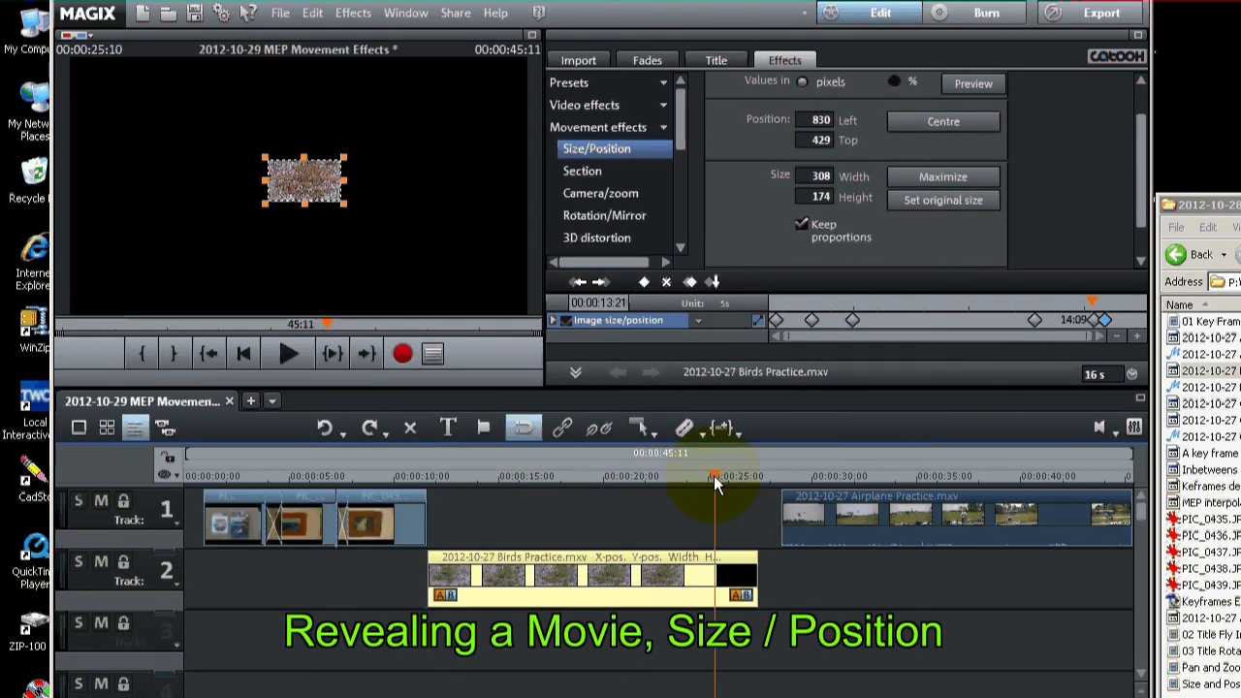
{"action": "left_click_drag", "start_coordinate": [714, 475], "coordinate": [687, 456]}
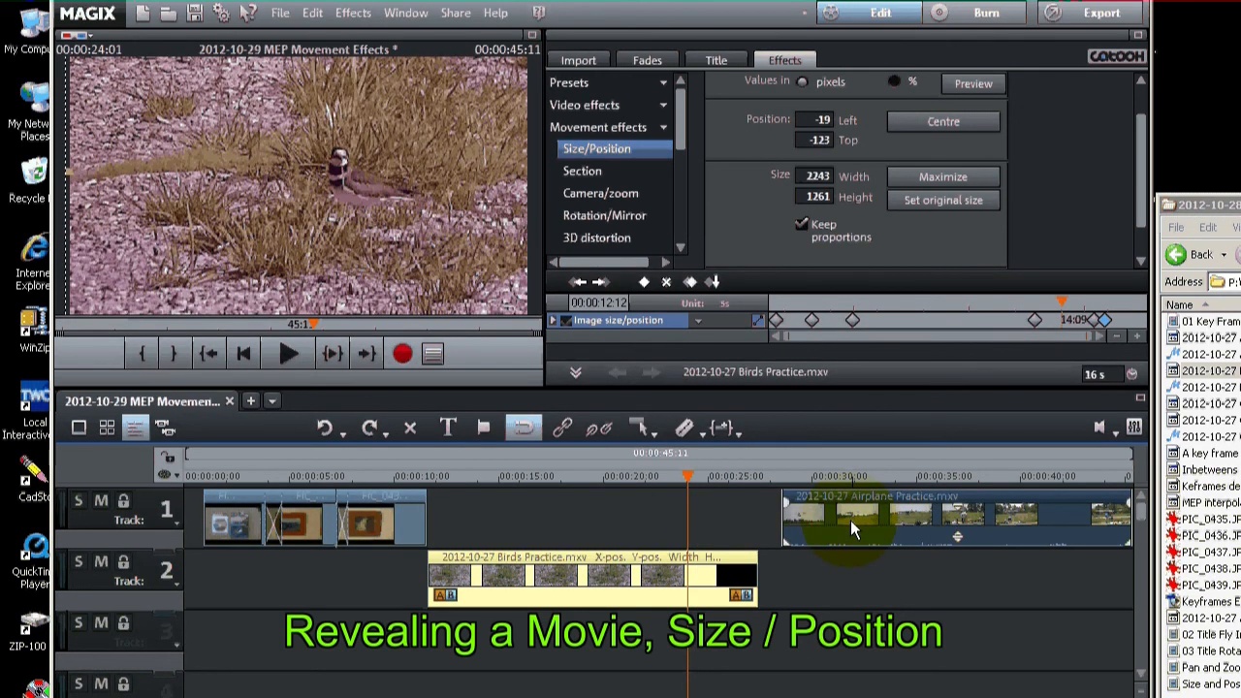
{"action": "left_click_drag", "start_coordinate": [897, 529], "coordinate": [809, 523]}
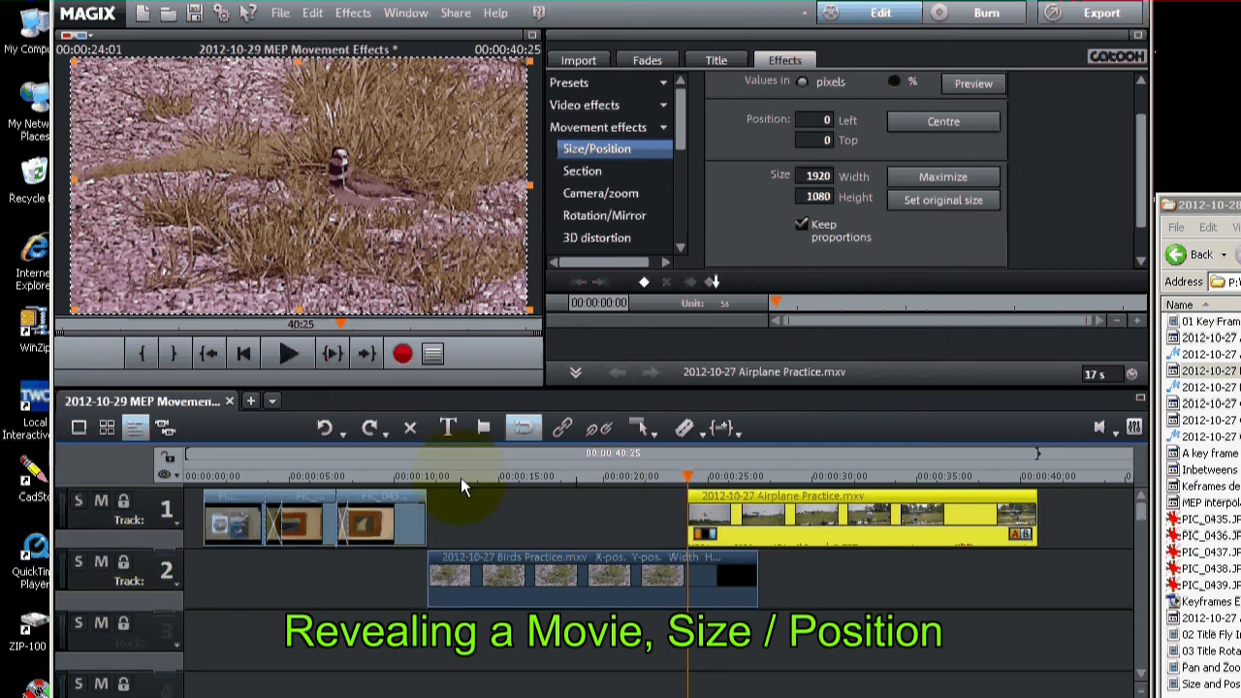
Step: Play the transition from the birds clip to the airplane clip, starting at 00:00:22:05
{"action": "left_click", "coordinate": [332, 355]}
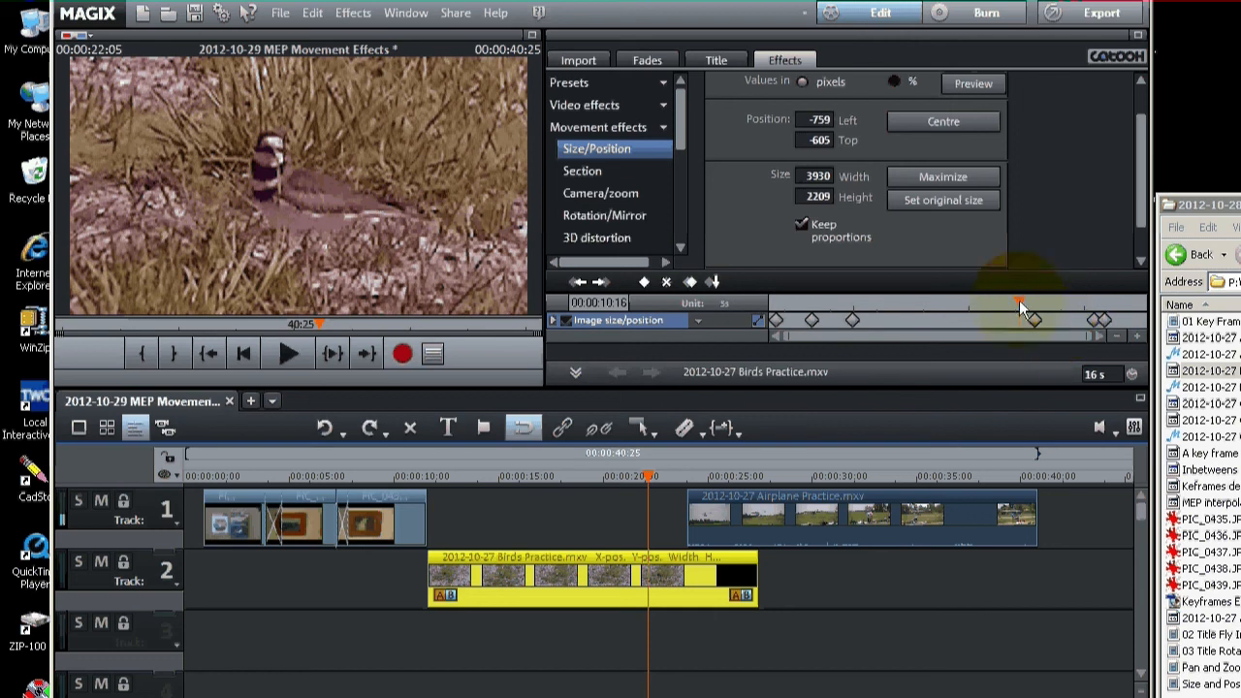
{"action": "left_click", "coordinate": [288, 351]}
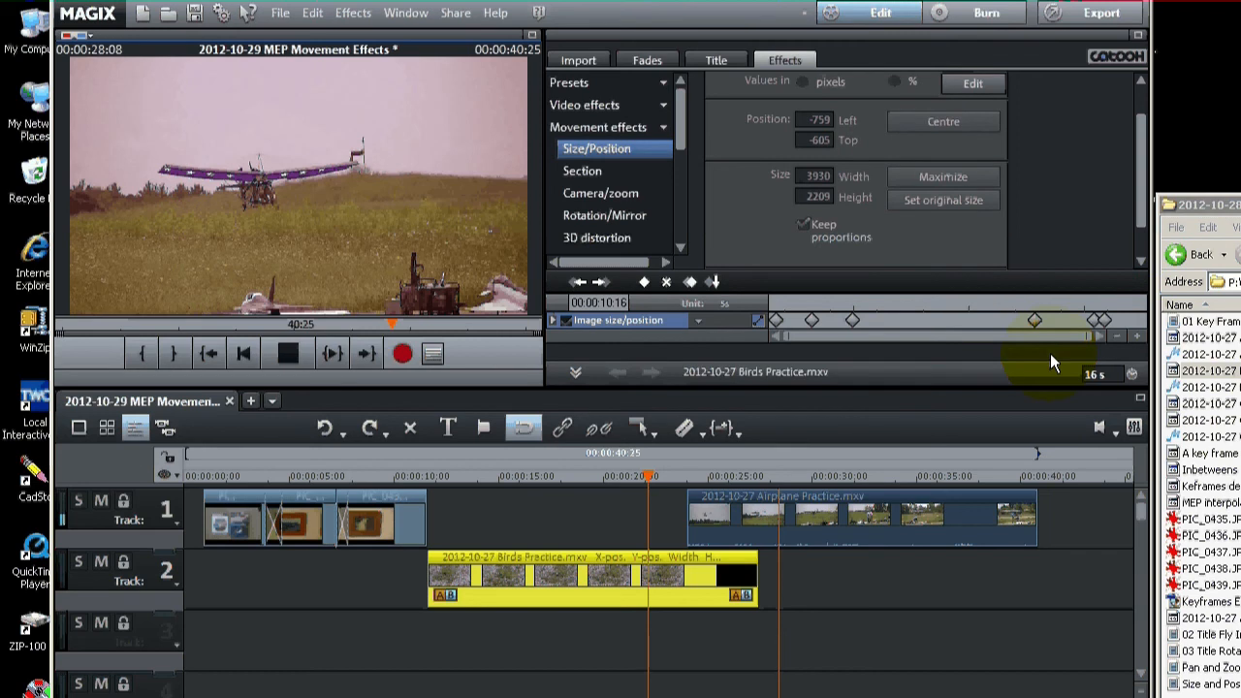
{"action": "left_click", "coordinate": [288, 352]}
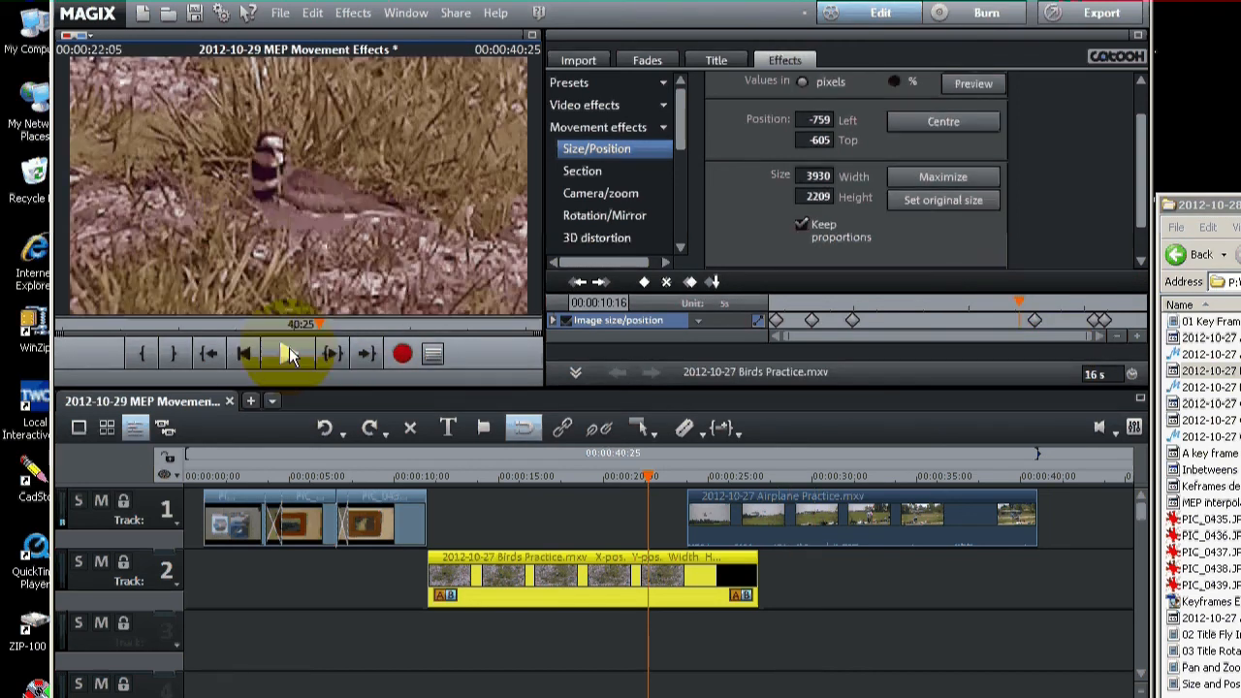